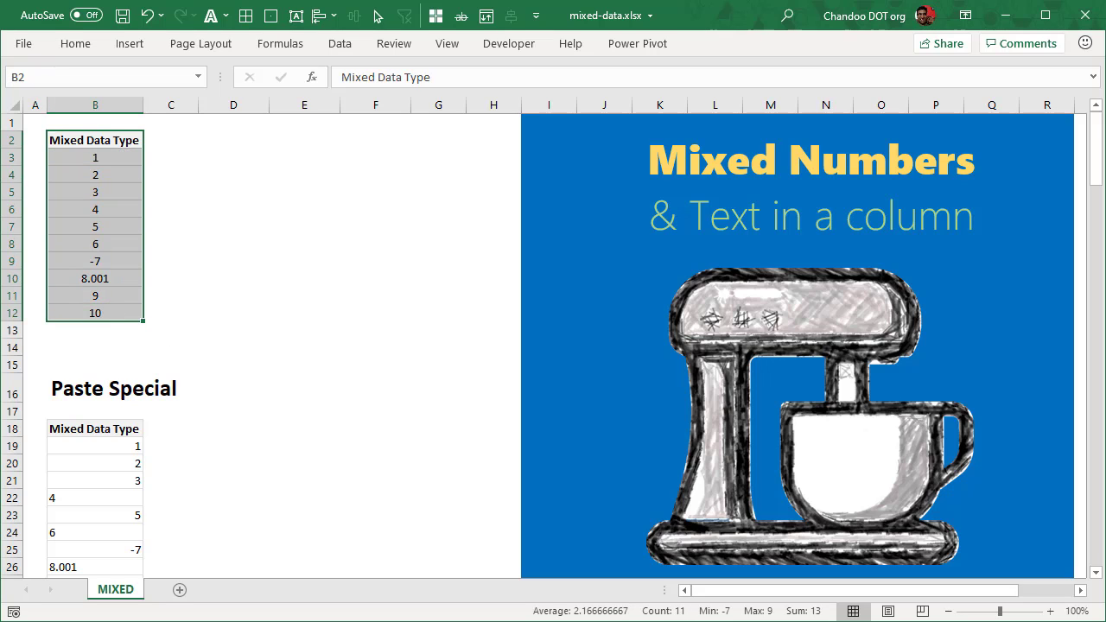
Pin the ribbon open and toggle Align Right on and off for the Mixed Data Type values.
double_click(83, 45)
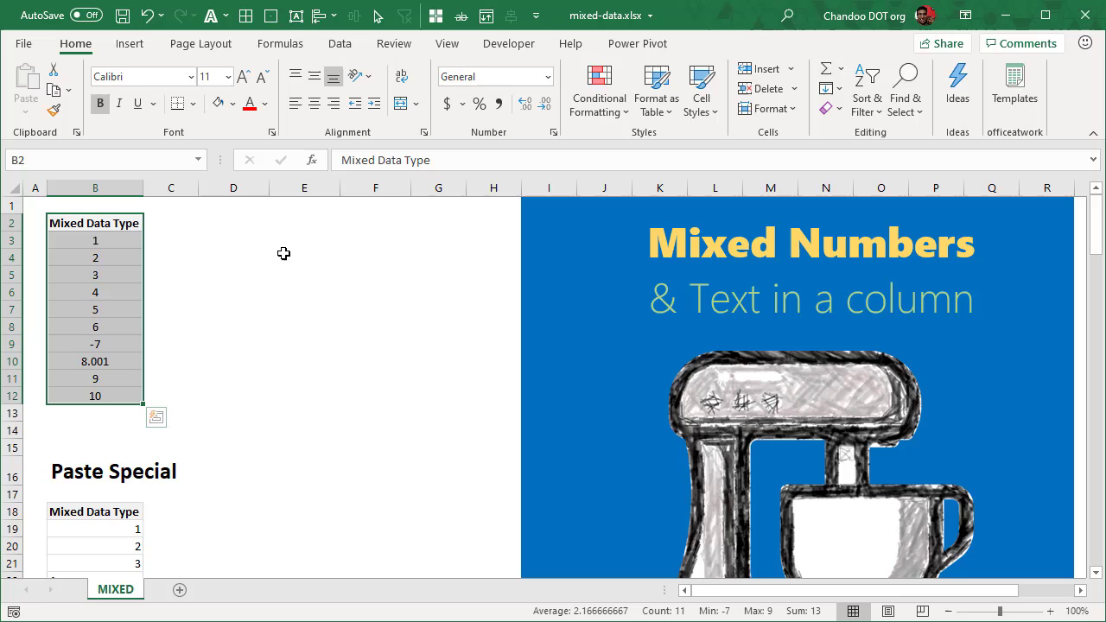
left_click(333, 104)
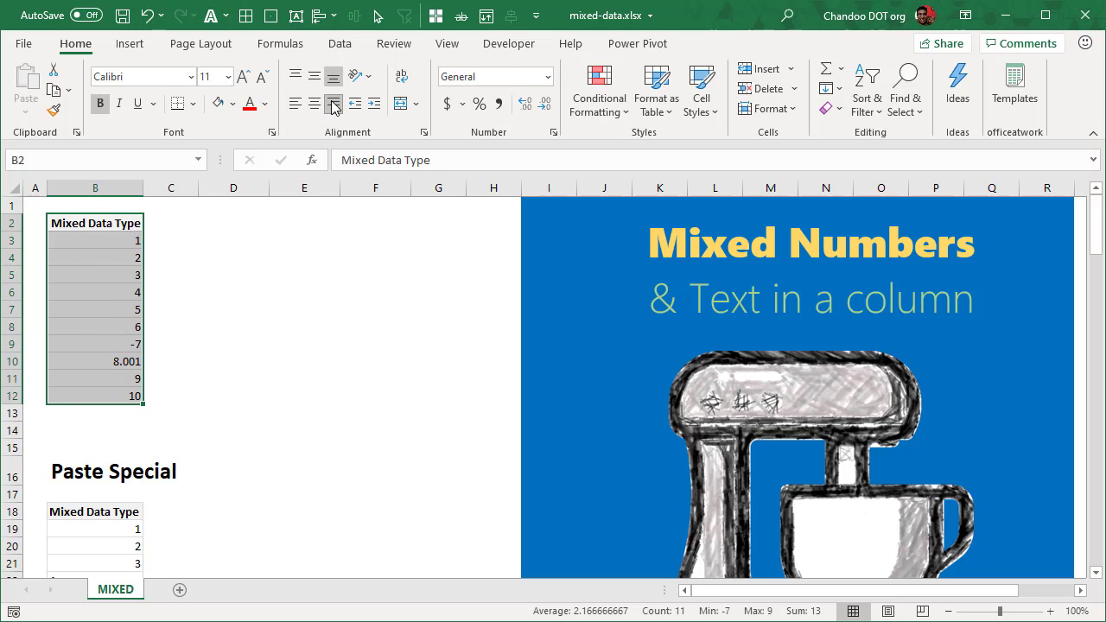
left_click(334, 104)
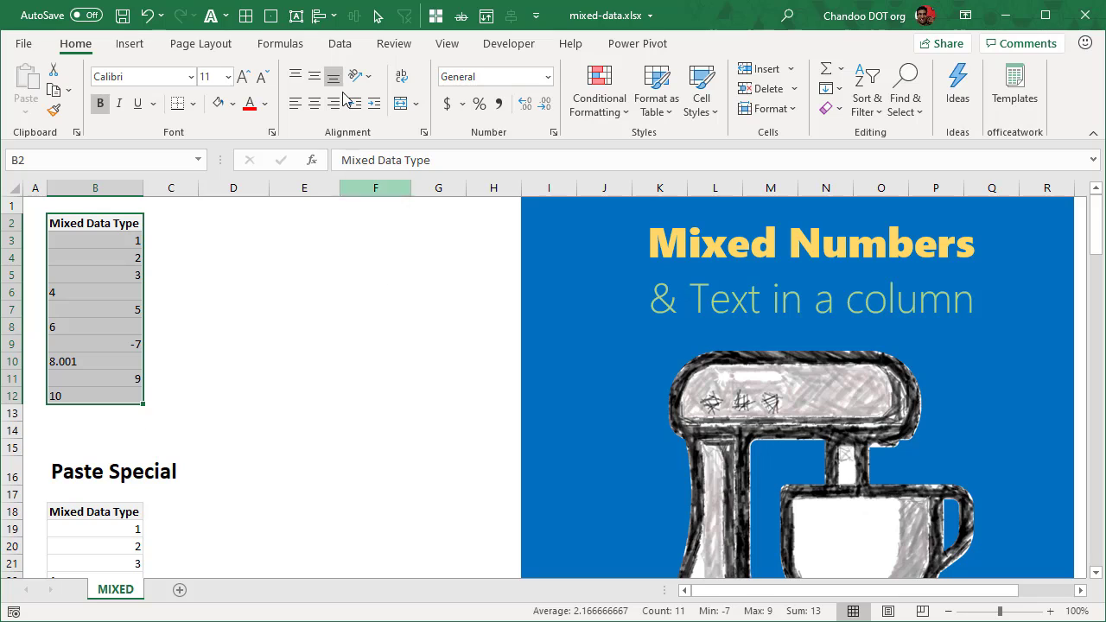
left_click(363, 368)
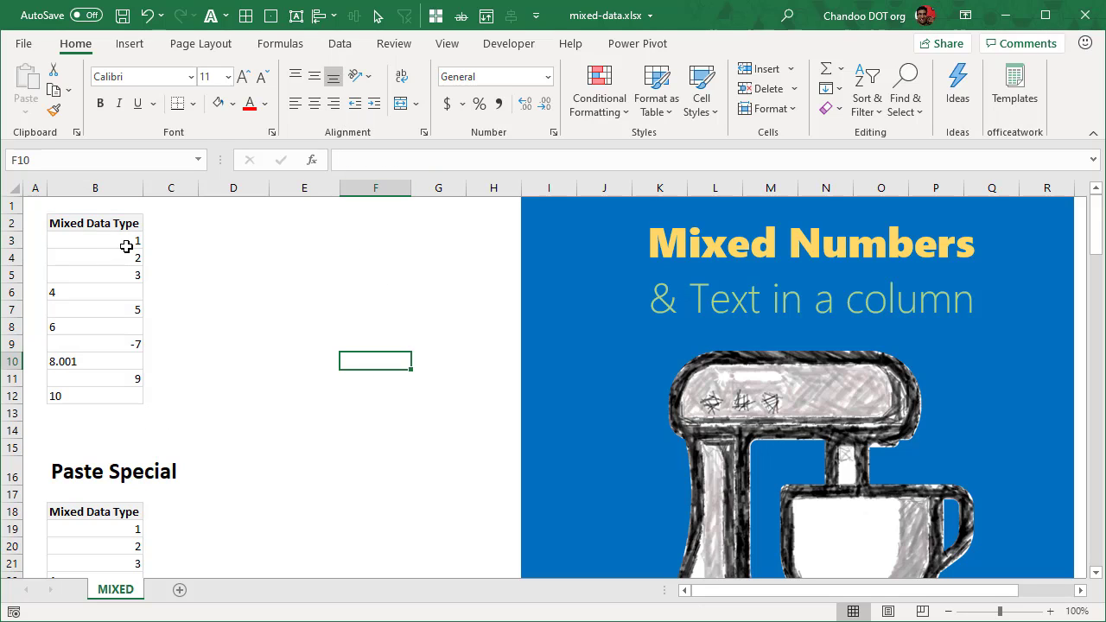
left_click_drag(129, 242, 134, 273)
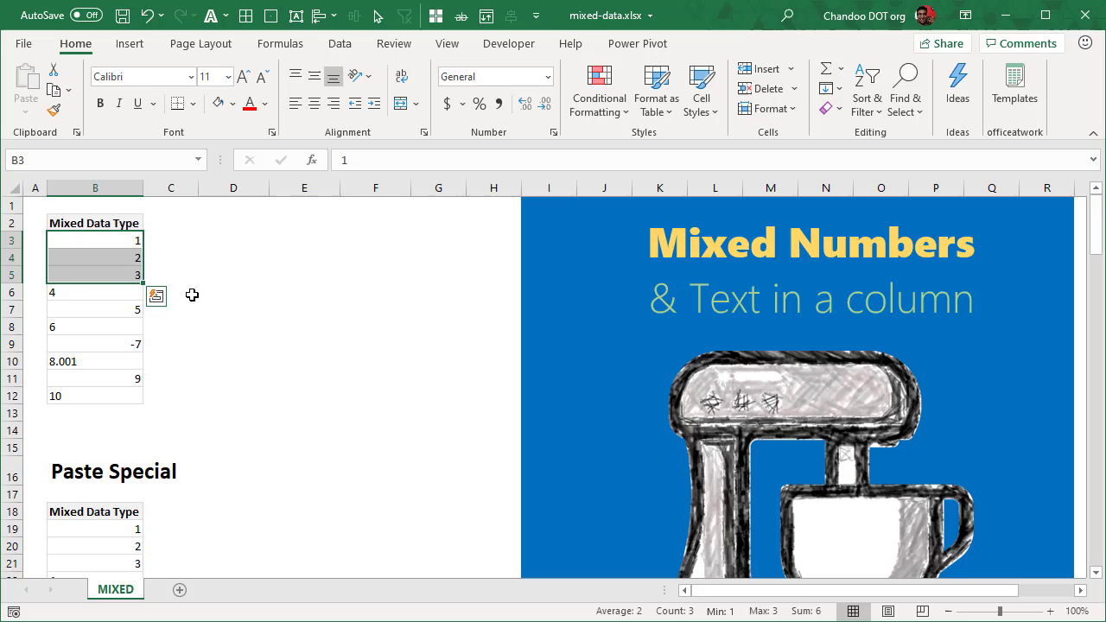
Check that B6, B8 and B10 hold text formulas for 4, 6 and 8.001.
left_click(81, 292)
left_click(78, 325)
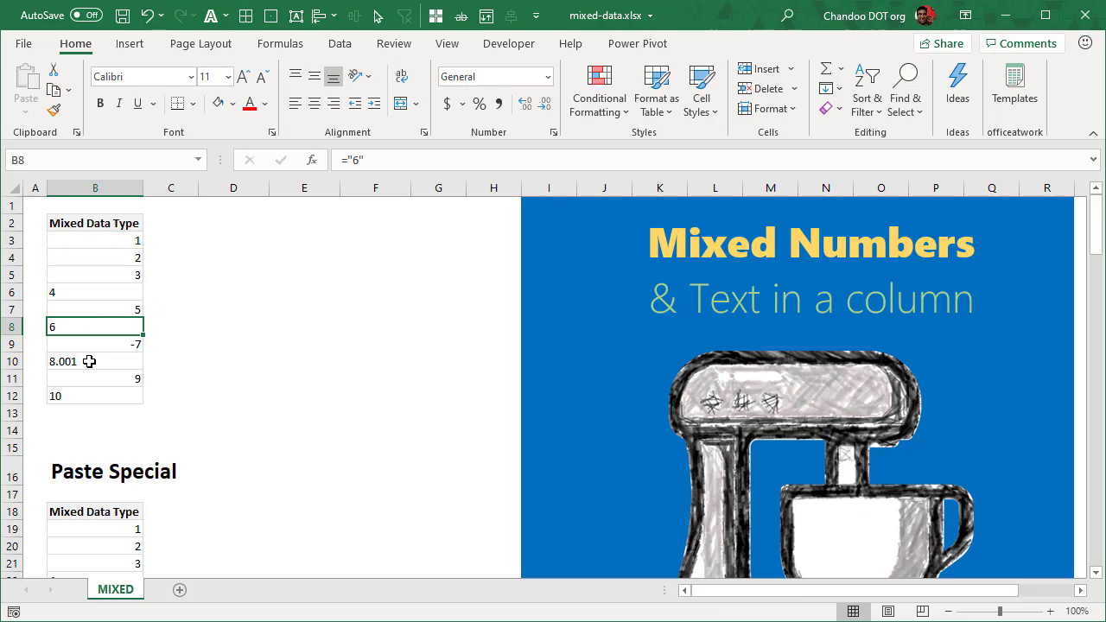
left_click(89, 363)
left_click(100, 290)
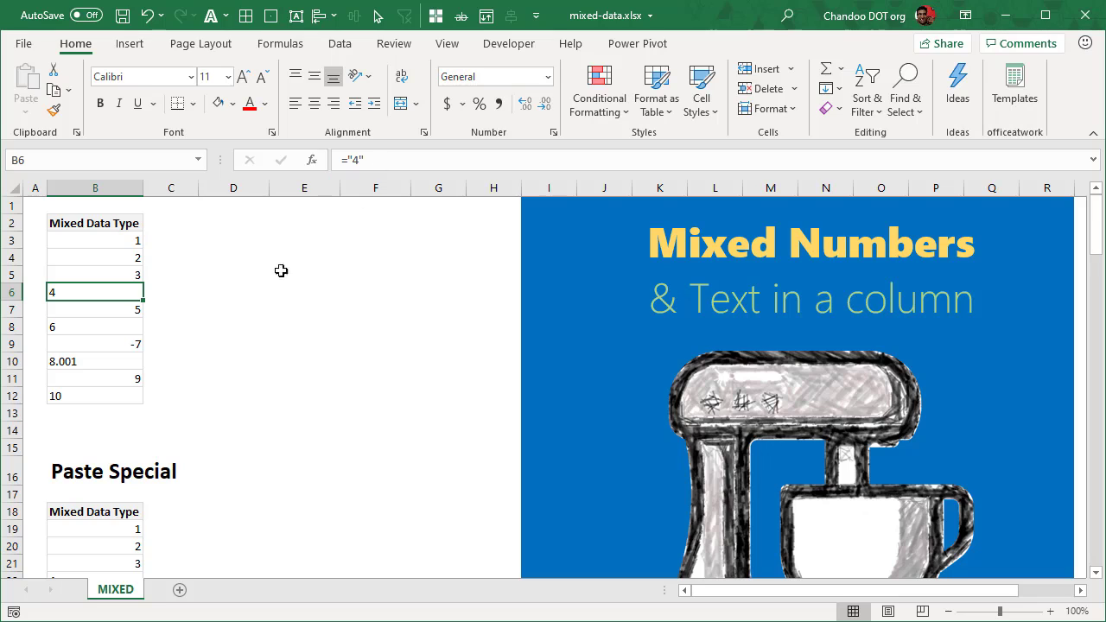
left_click(78, 363)
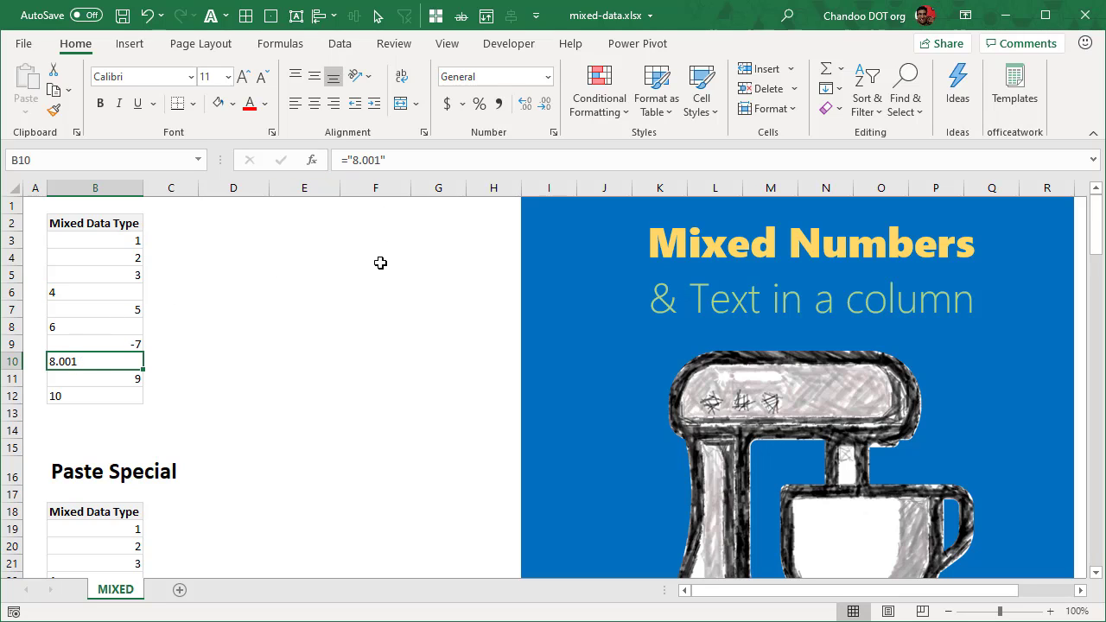
left_click(447, 396)
left_click_drag(104, 245, 108, 402)
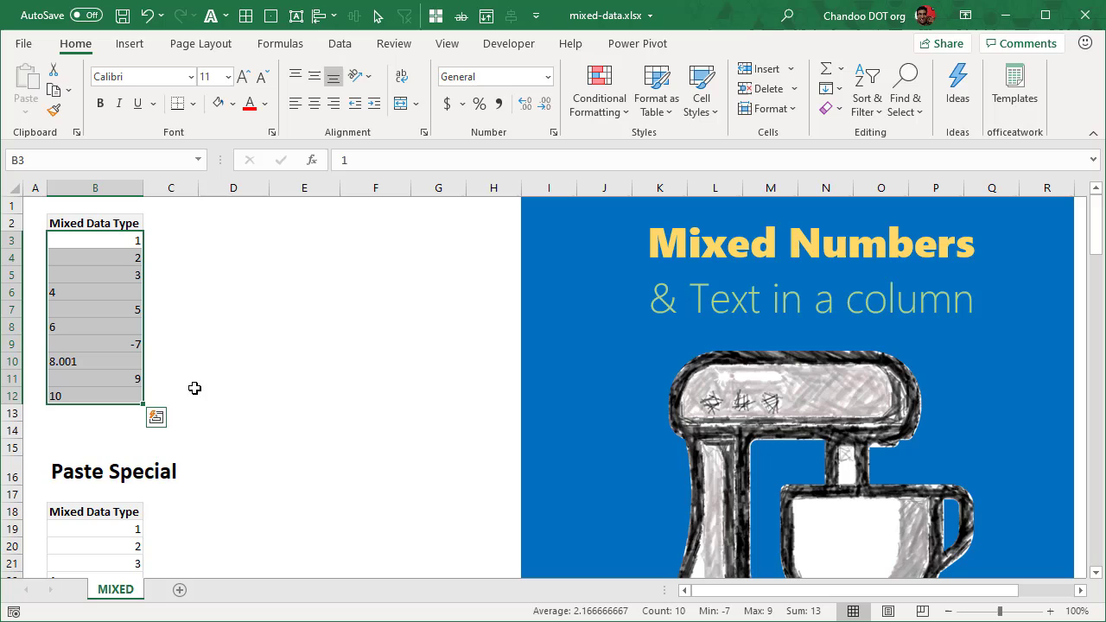
Copy the empty cell D18 beside the Paste Special table.
scroll(220, 449, "down", 3)
scroll(230, 449, "down", 1)
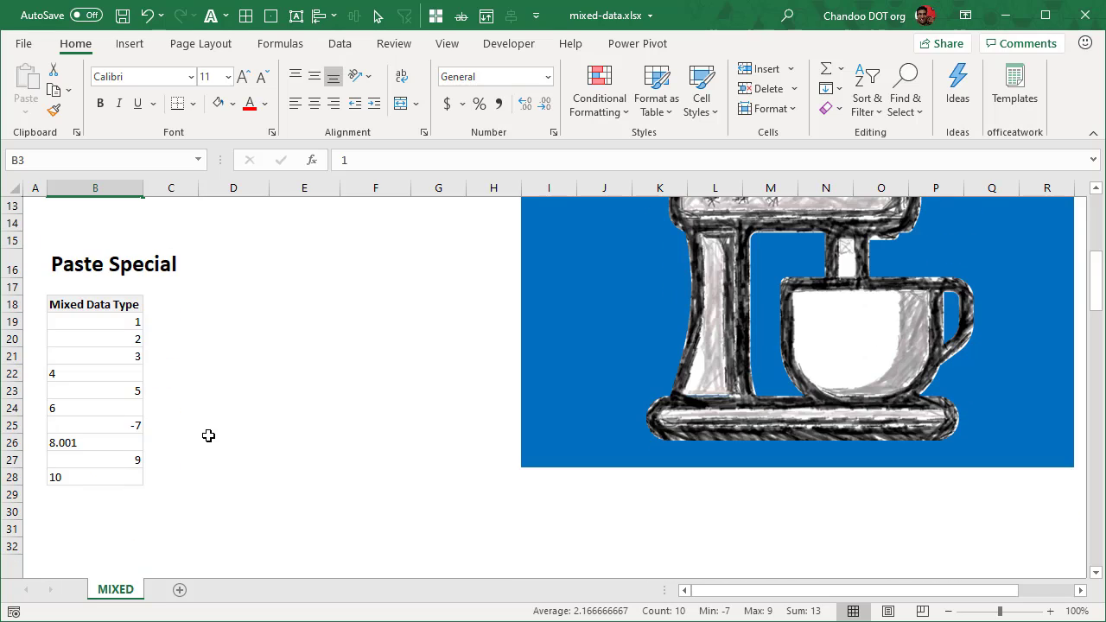
left_click(260, 318)
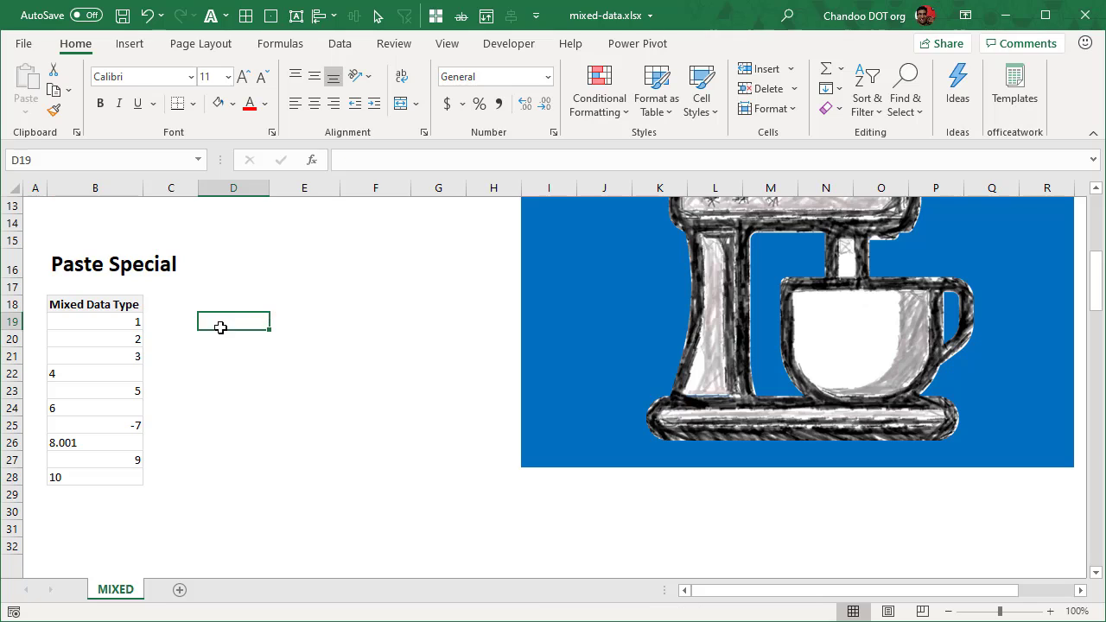
left_click_drag(116, 328, 123, 475)
left_click(251, 311)
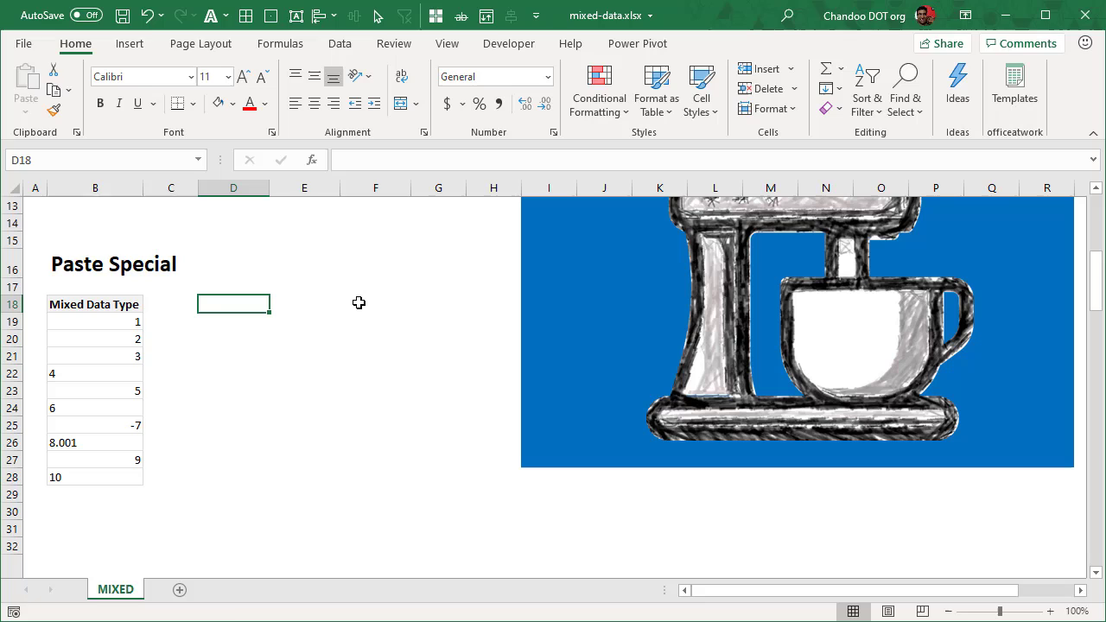
key("ctrl+c")
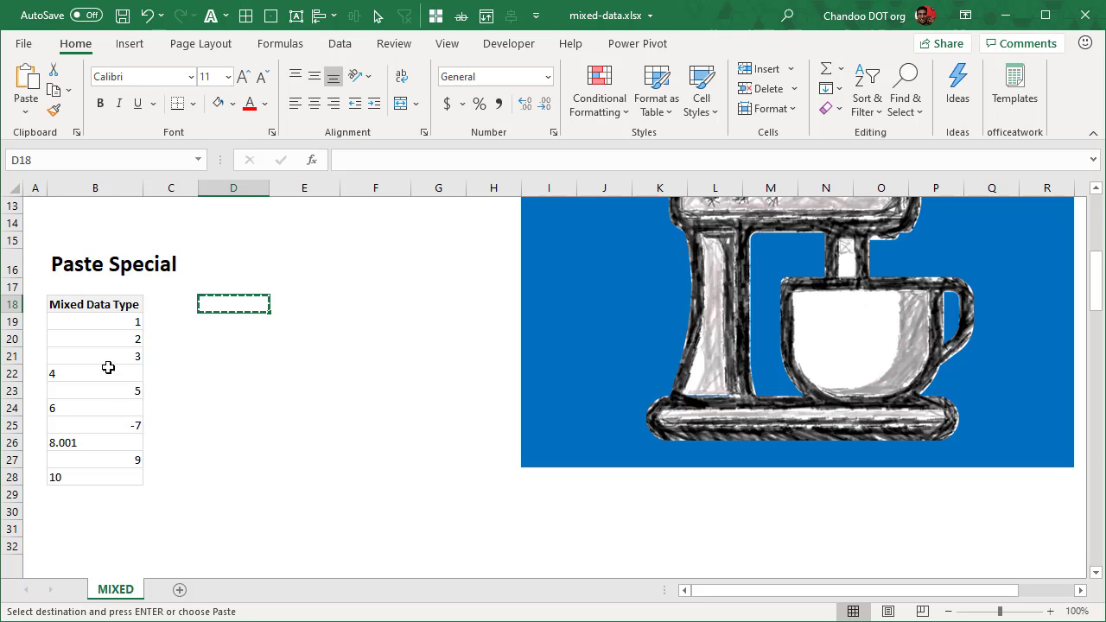
Open Paste Special for B19:B28, cancel it, then start reopening it with Alt+E.
left_click_drag(110, 322, 119, 486)
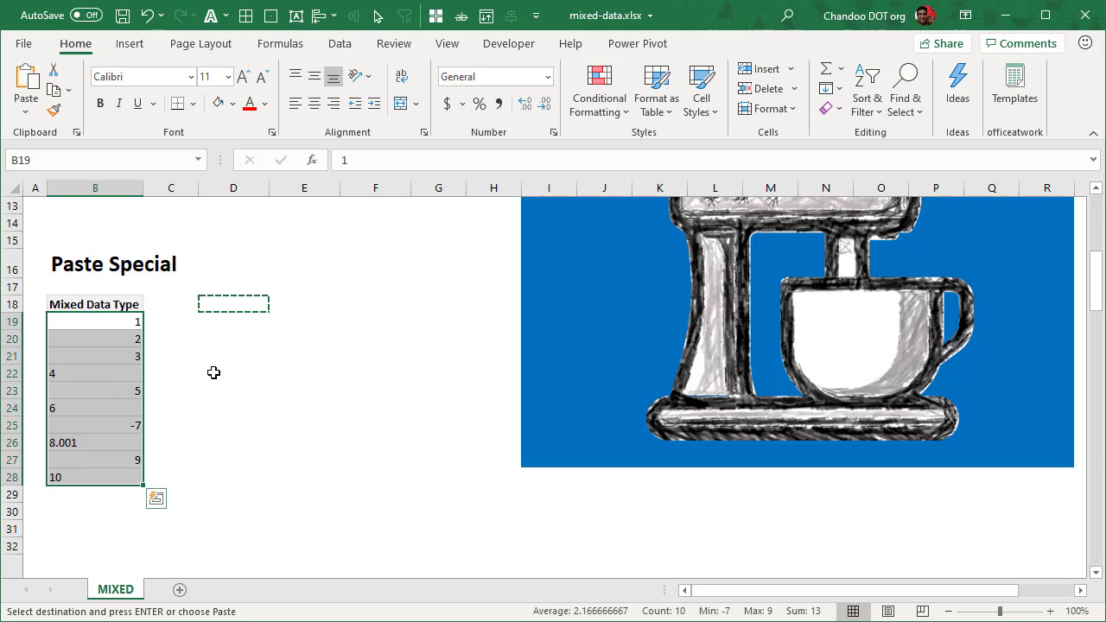
right_click(111, 336)
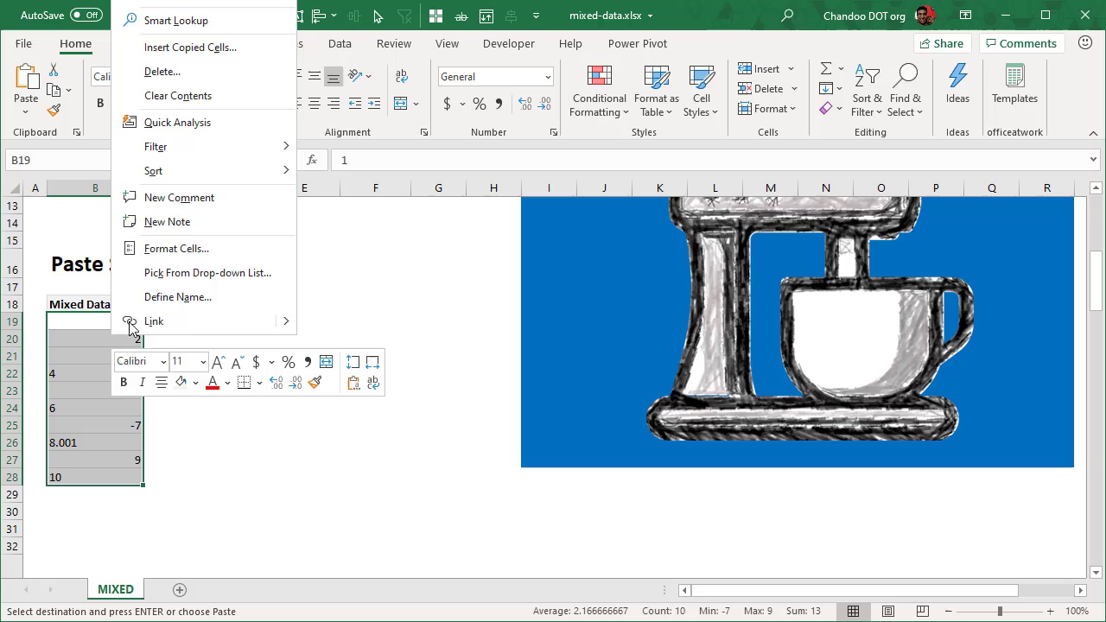
right_click(106, 480)
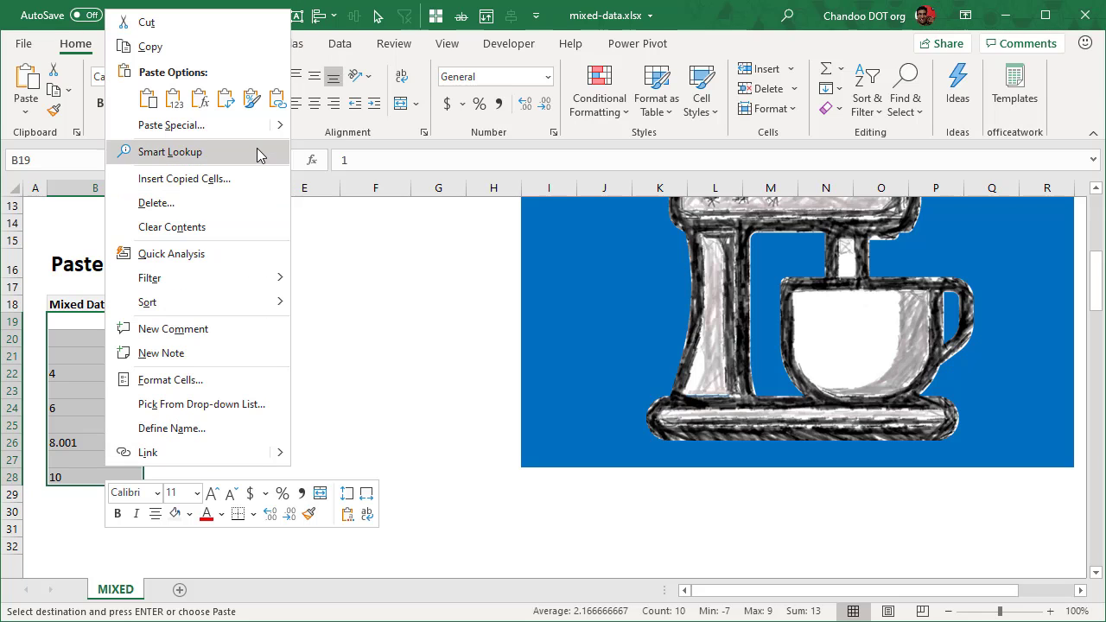
left_click(179, 130)
left_click_drag(189, 5, 416, 255)
key("Escape")
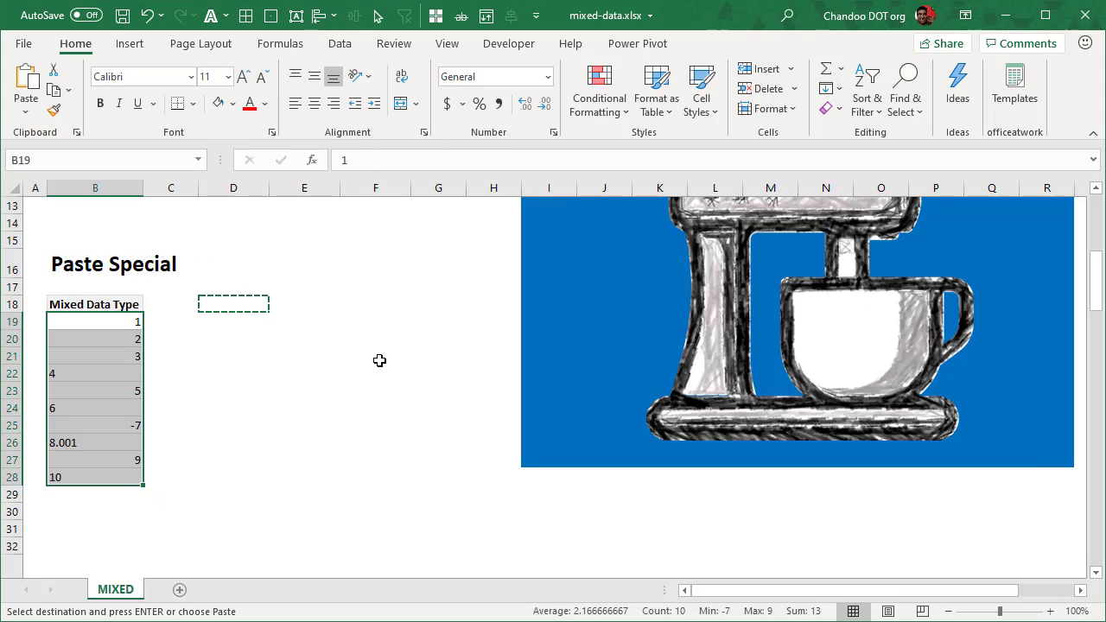
key("alt")
key("e")
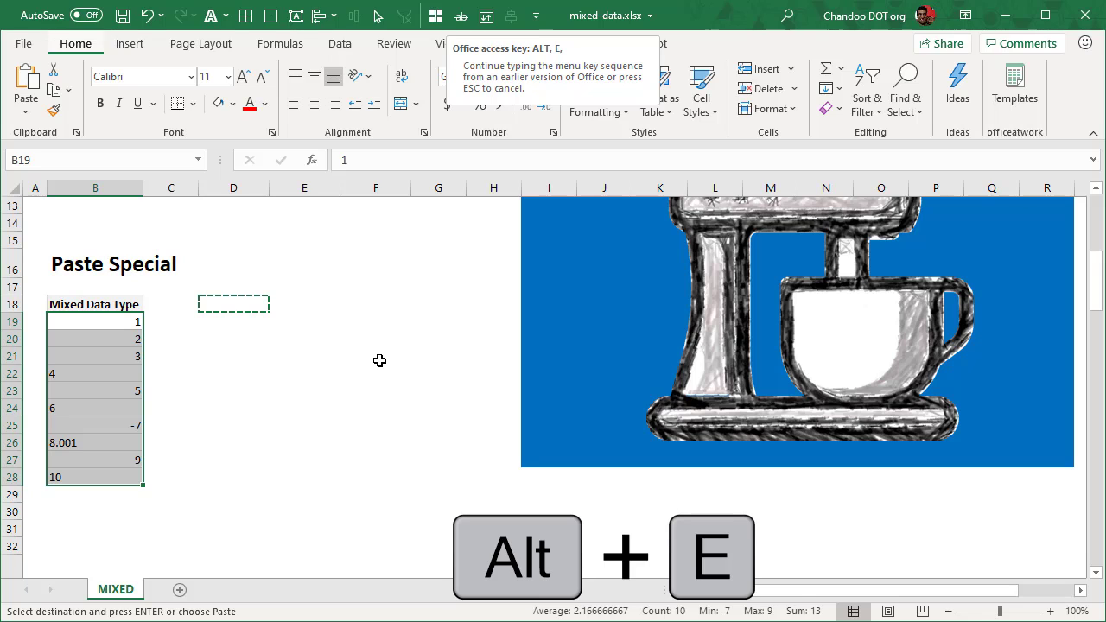
Paste Special with Operation Add to turn B19:B28 into numbers.
key("s")
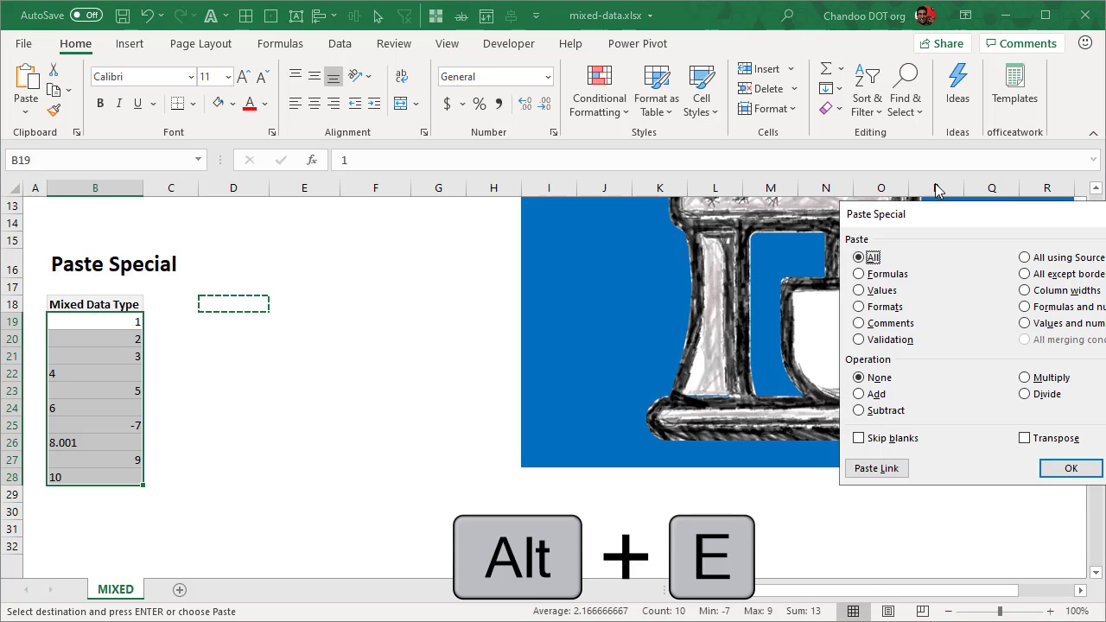
left_click_drag(933, 223, 410, 242)
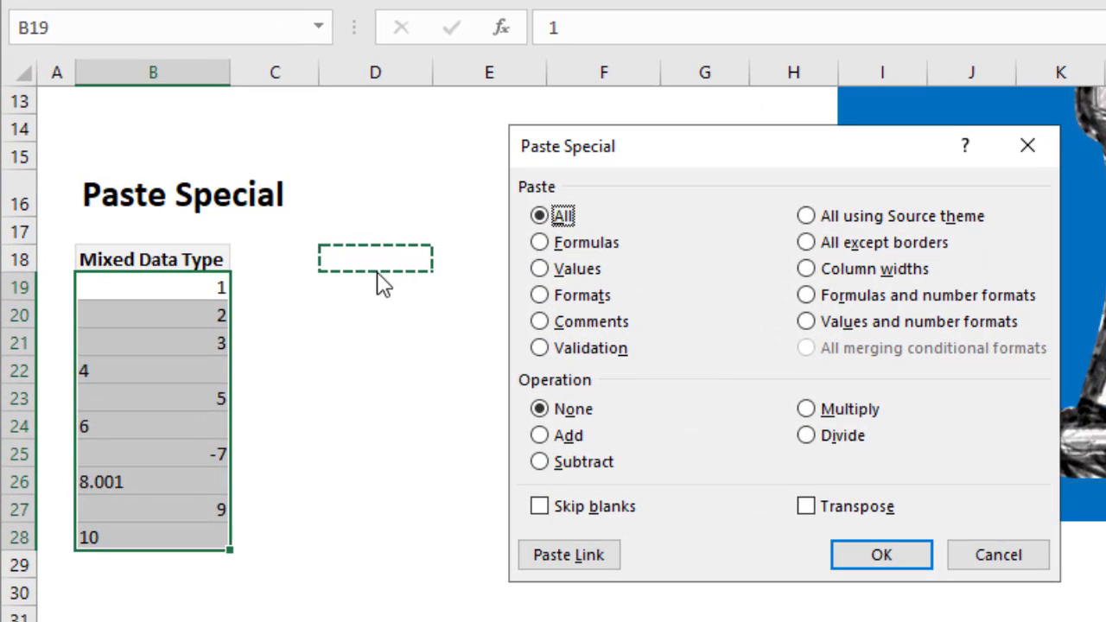
left_click(561, 436)
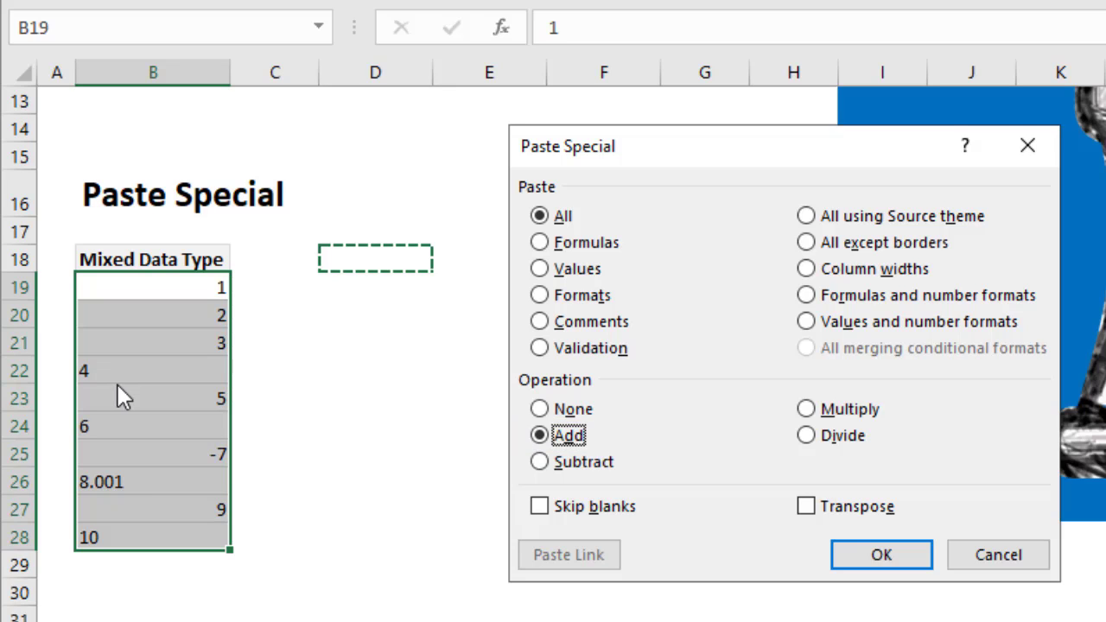
left_click(871, 555)
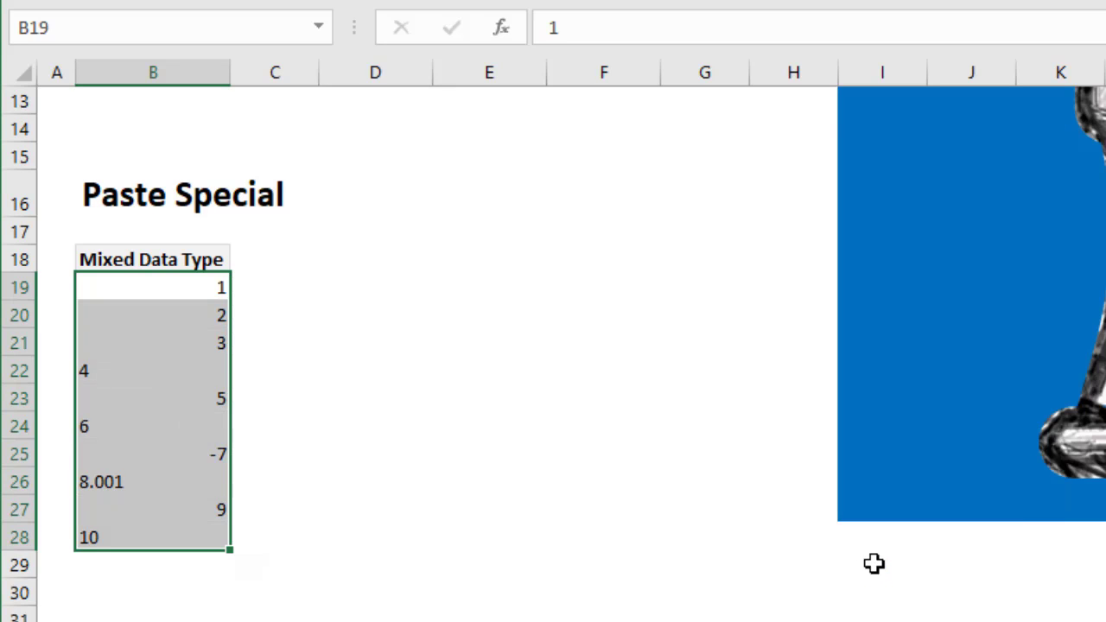
Select B19:B28 to confirm the converted values sum to 41.001.
left_click(380, 406)
left_click_drag(204, 290, 207, 541)
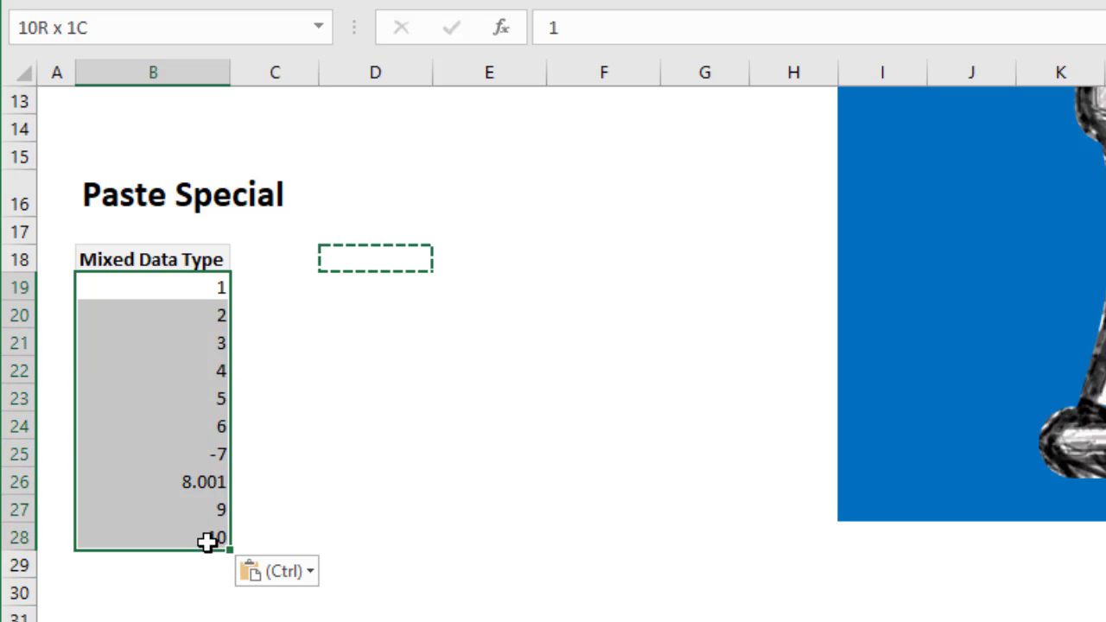
left_click(441, 381)
left_click_drag(190, 267, 190, 518)
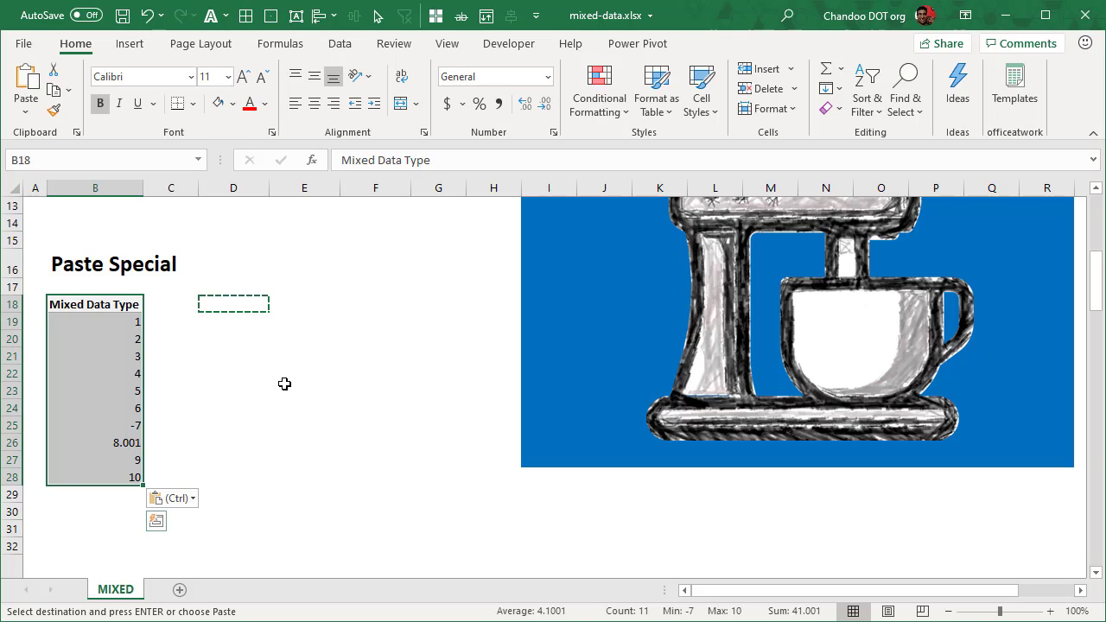
left_click_drag(101, 318, 109, 476)
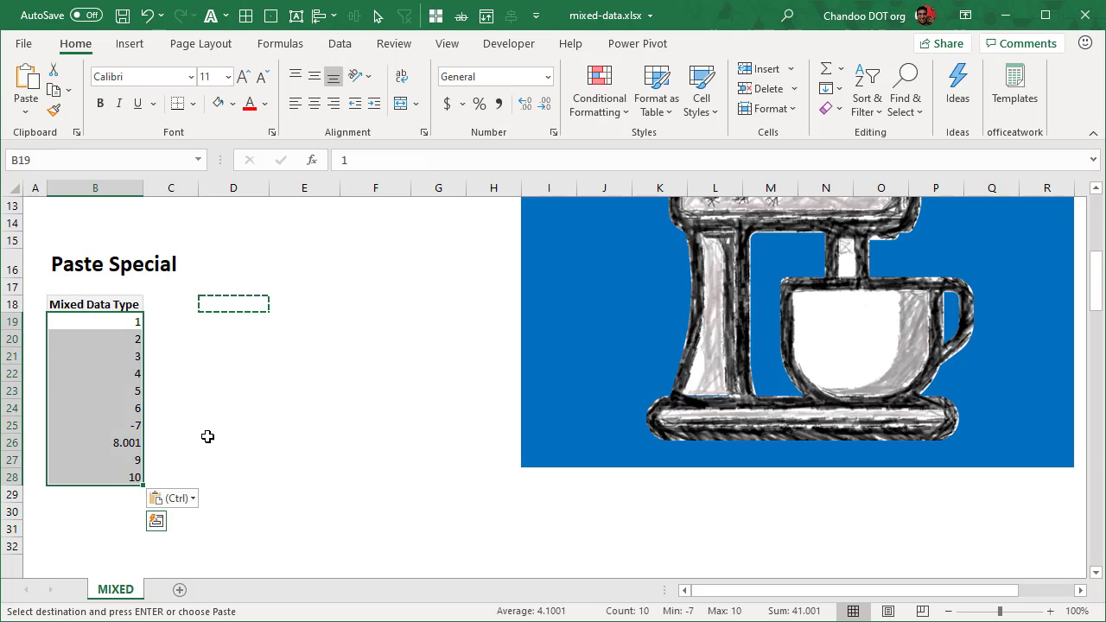
scroll(210, 433, "down", 9)
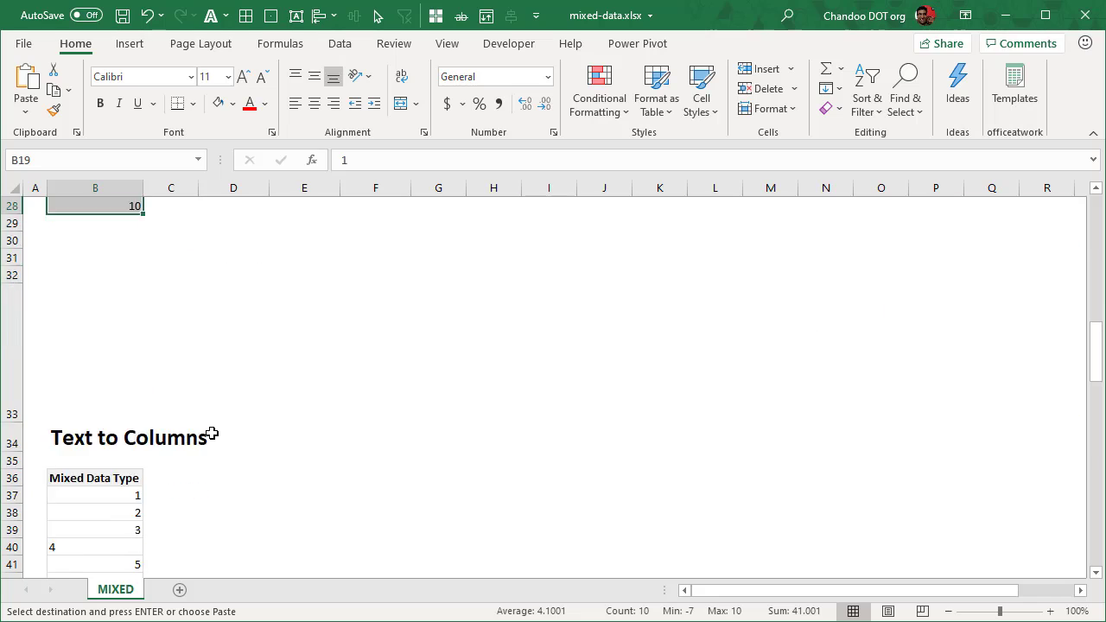
scroll(212, 432, "up", 2)
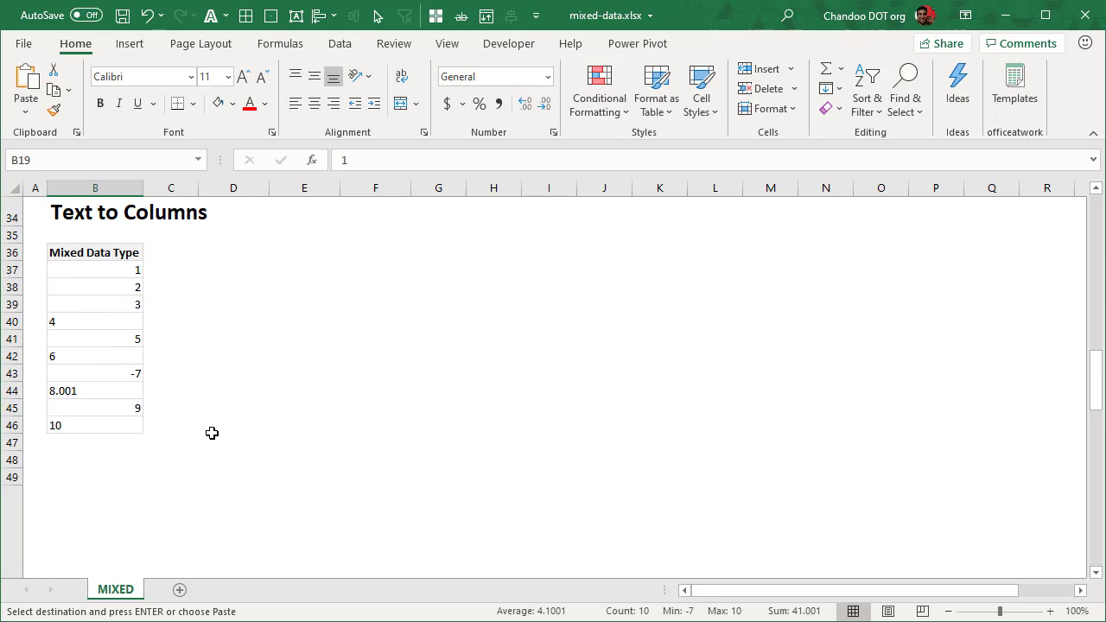
left_click_drag(119, 269, 101, 422)
key("ctrl+v")
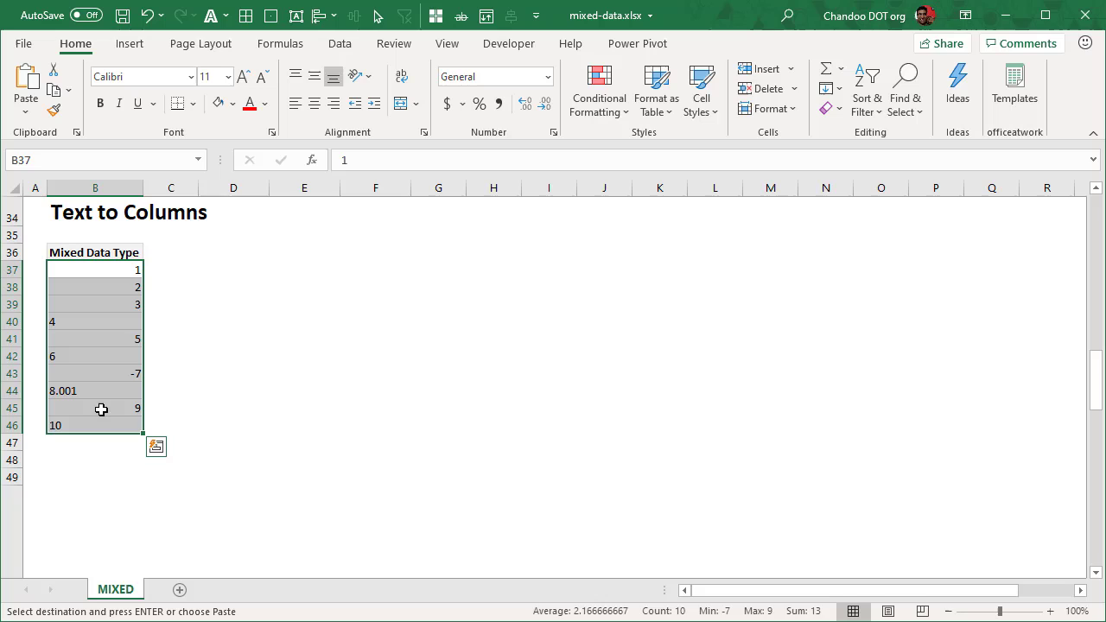
left_click(275, 319)
left_click(108, 307)
left_click(106, 320)
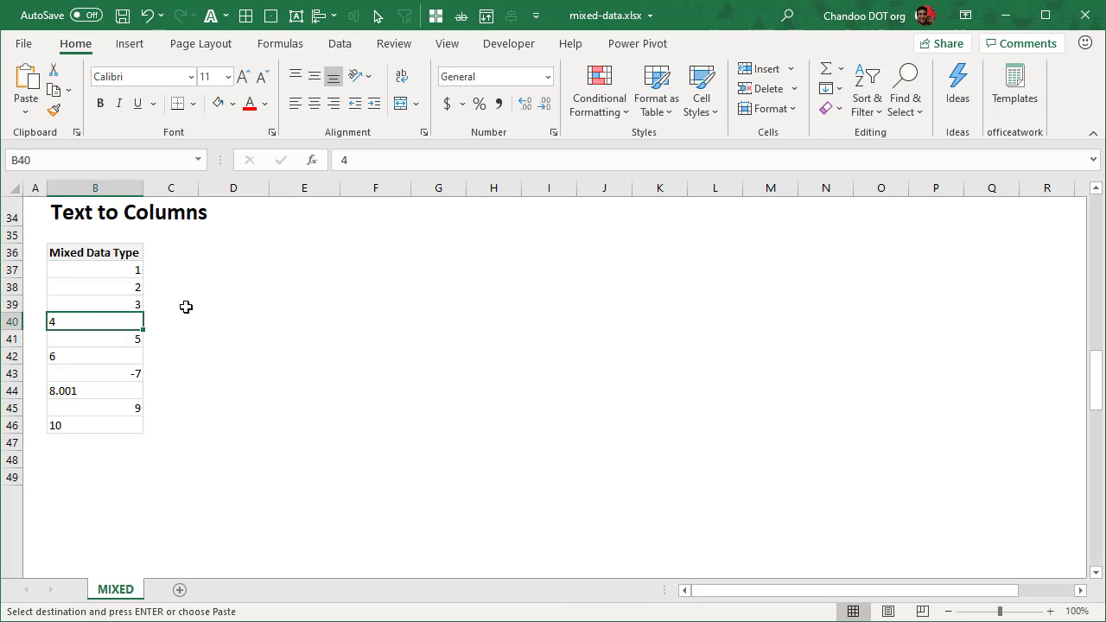
scroll(243, 337, "up", 3)
scroll(129, 358, "down", 5)
scroll(151, 323, "up", 8)
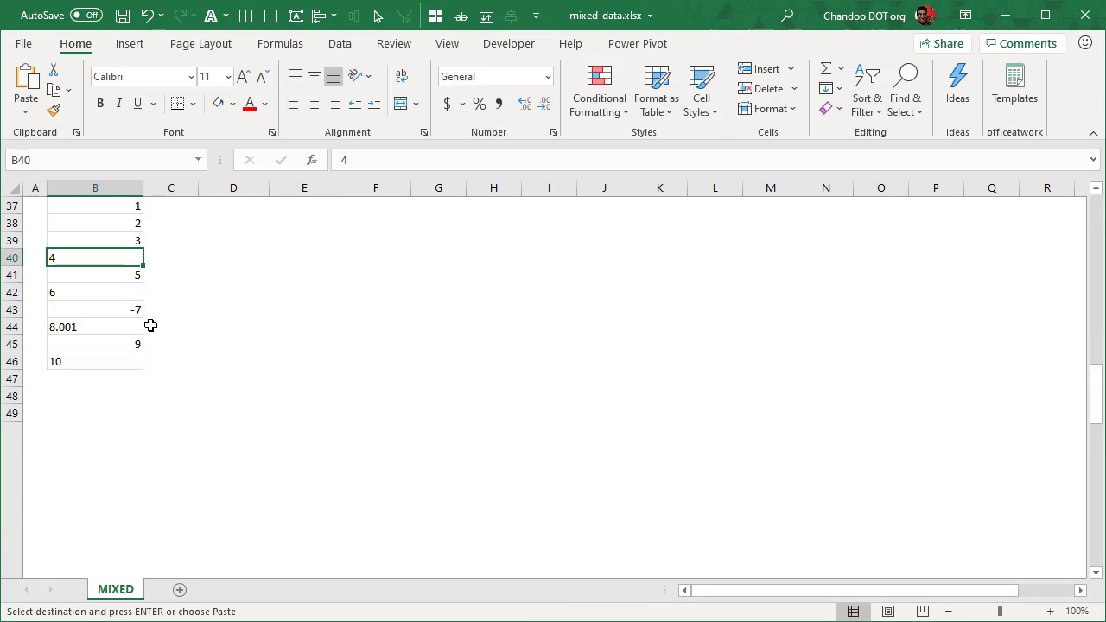
scroll(153, 324, "up", 5)
left_click(91, 292)
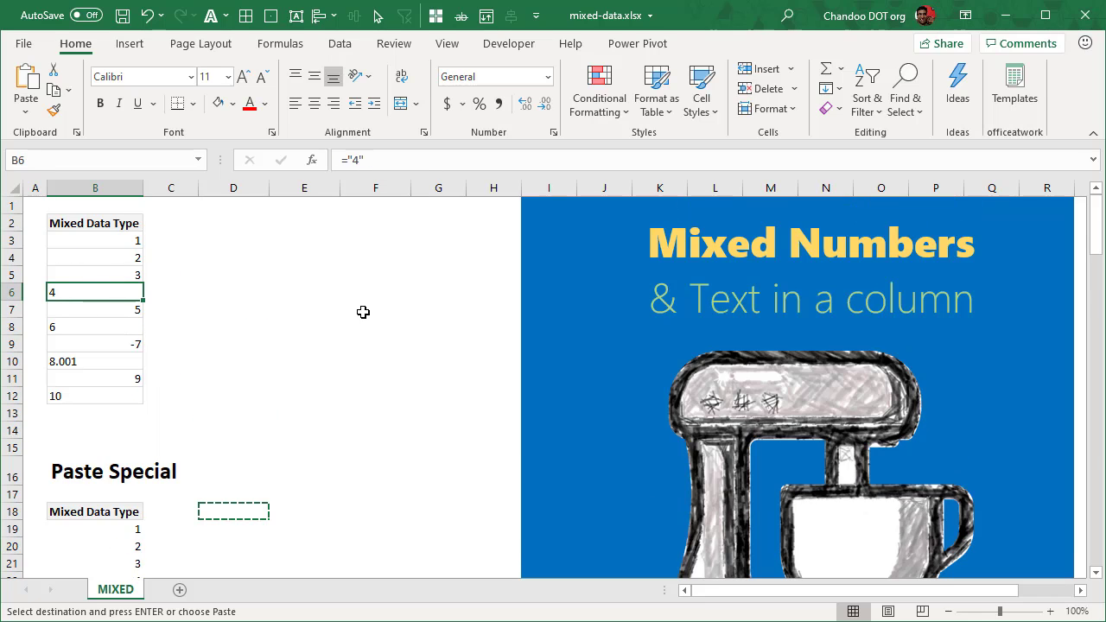
scroll(368, 323, "down", 12)
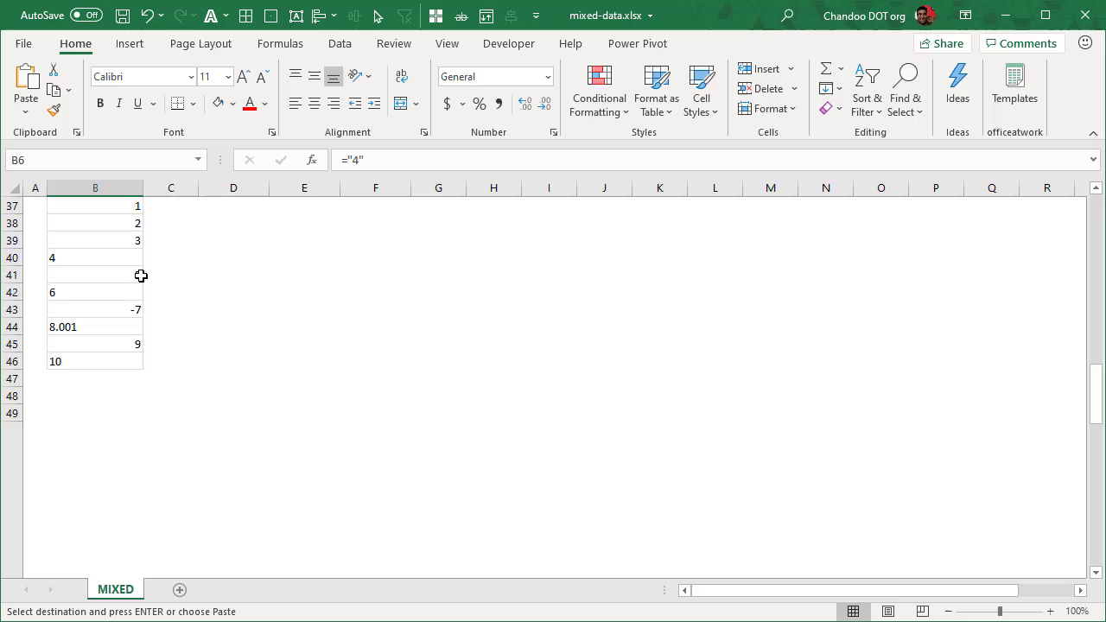
scroll(137, 336, "up", 1)
left_click(114, 321)
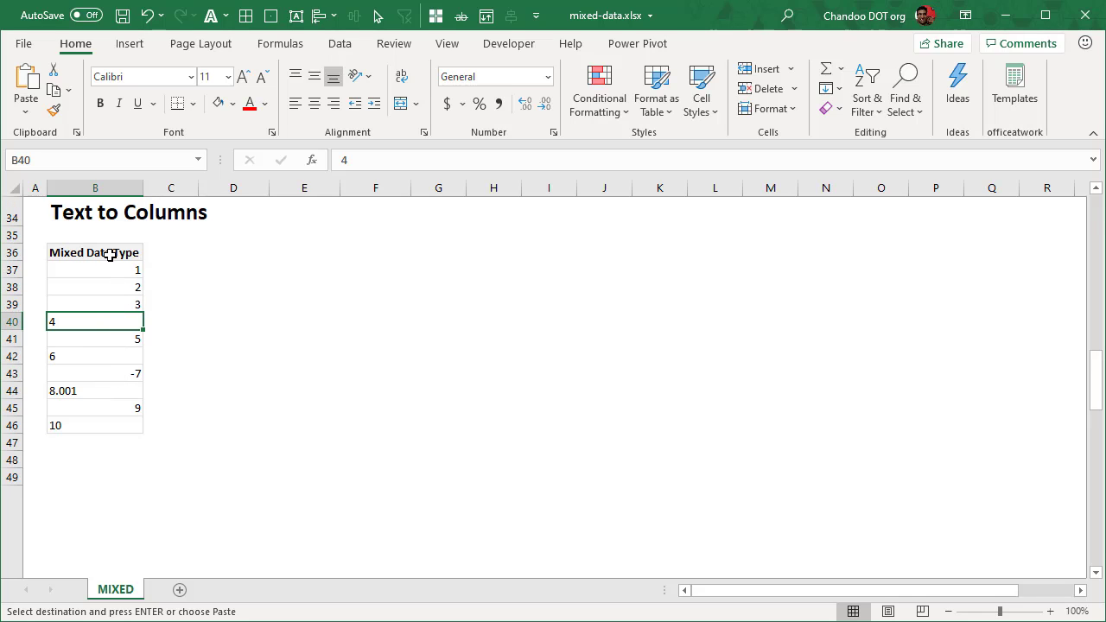
left_click_drag(105, 271, 112, 406)
Convert the second Mixed Data Type column via Text to Columns defaults and confirm the 41.001 sum.
key("ctrl+v")
left_click_drag(118, 252, 104, 425)
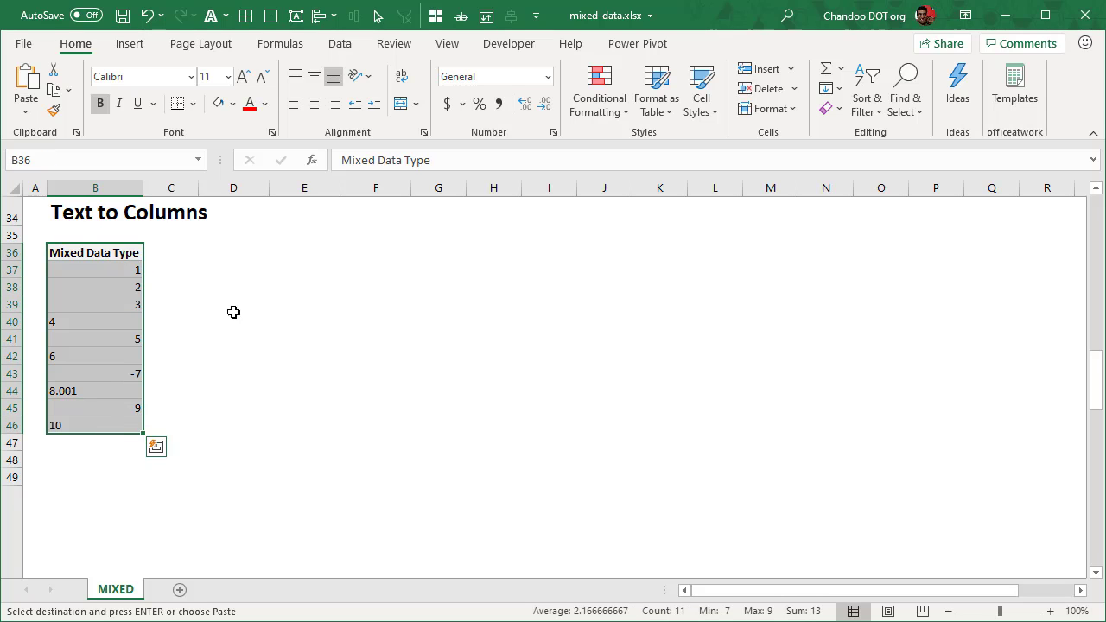
left_click(339, 43)
left_click(652, 97)
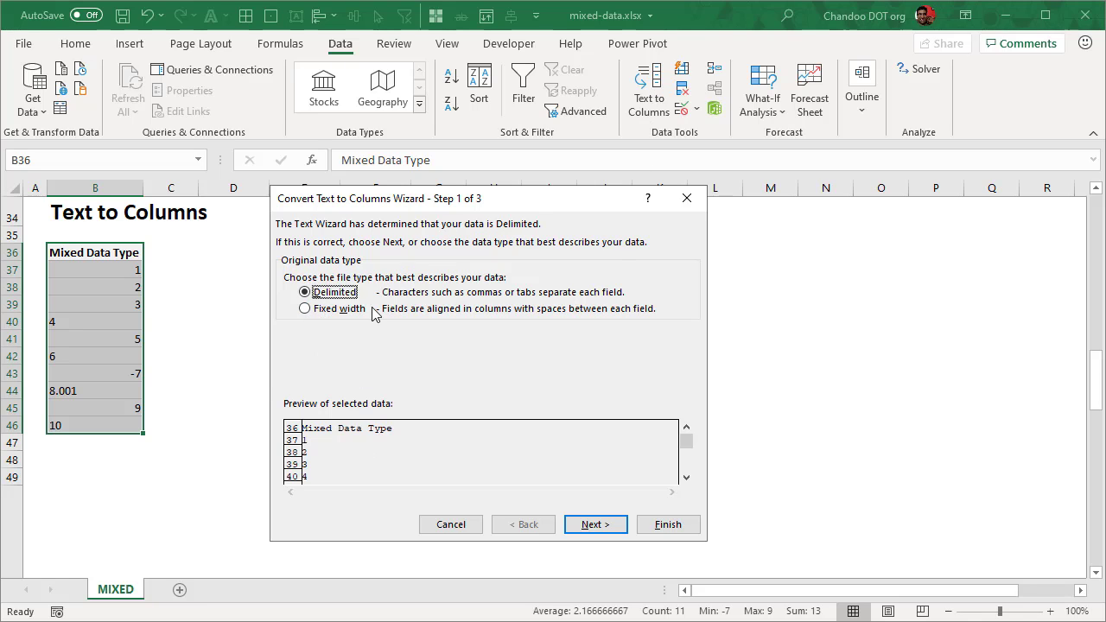
left_click(588, 529)
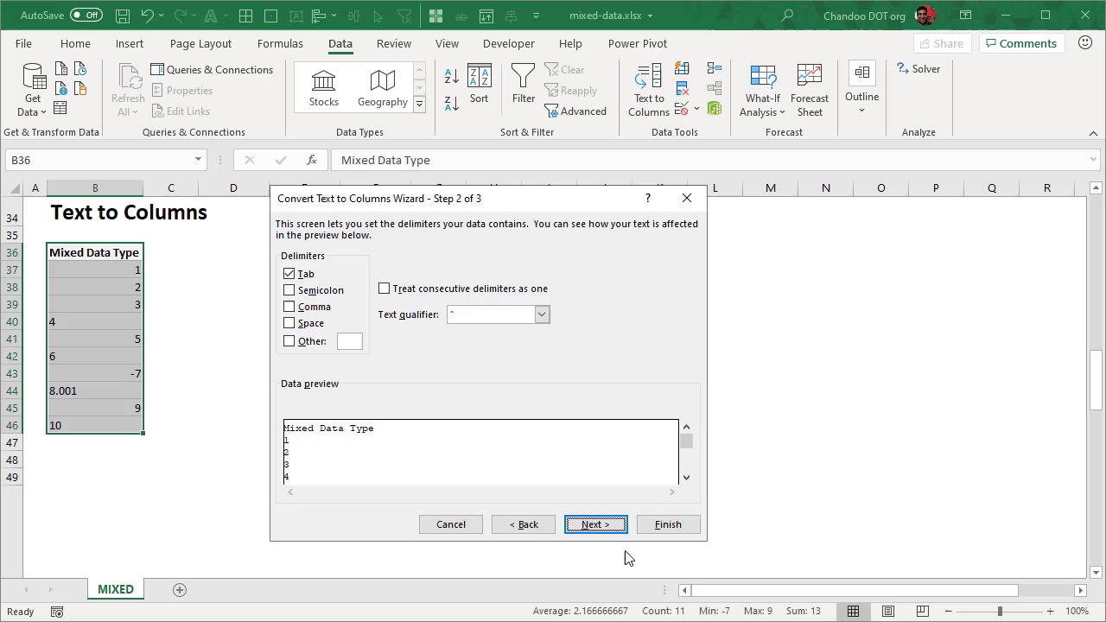
left_click(598, 529)
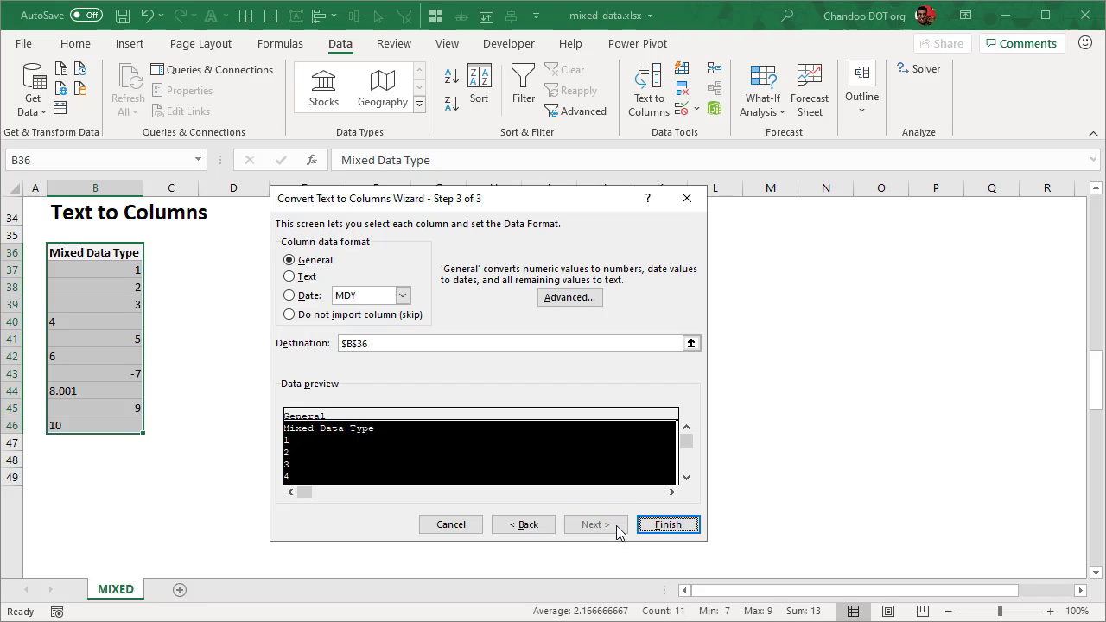
left_click(667, 524)
left_click(439, 395)
left_click_drag(121, 273, 129, 423)
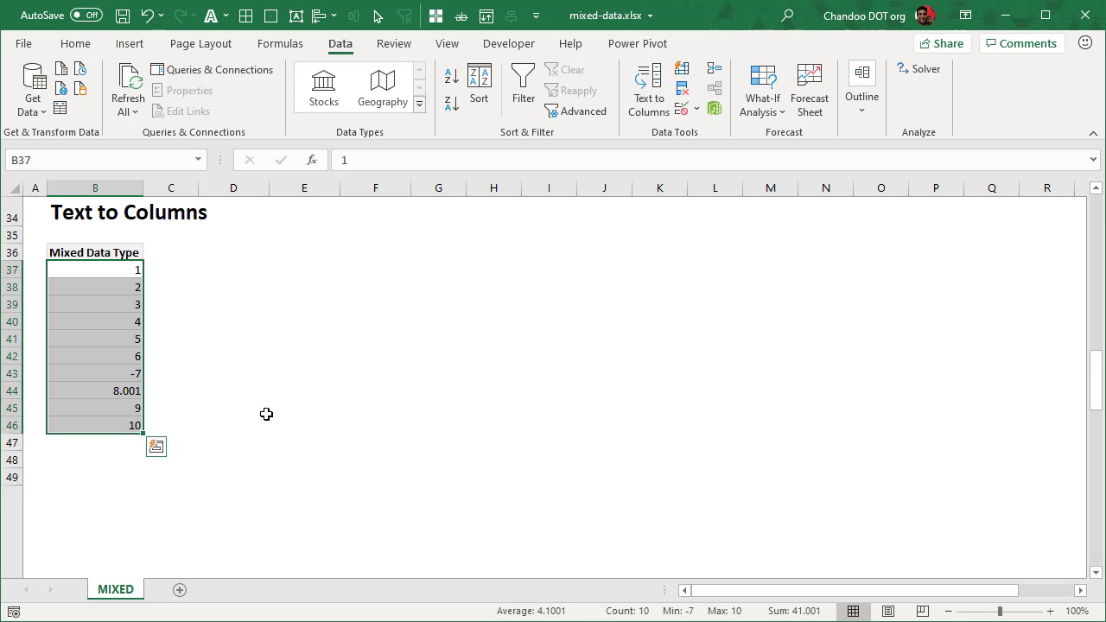
Scroll down to the Formulas table at row 52 with its Formula 1–3 columns.
scroll(266, 414, "down", 2)
scroll(171, 374, "up", 3)
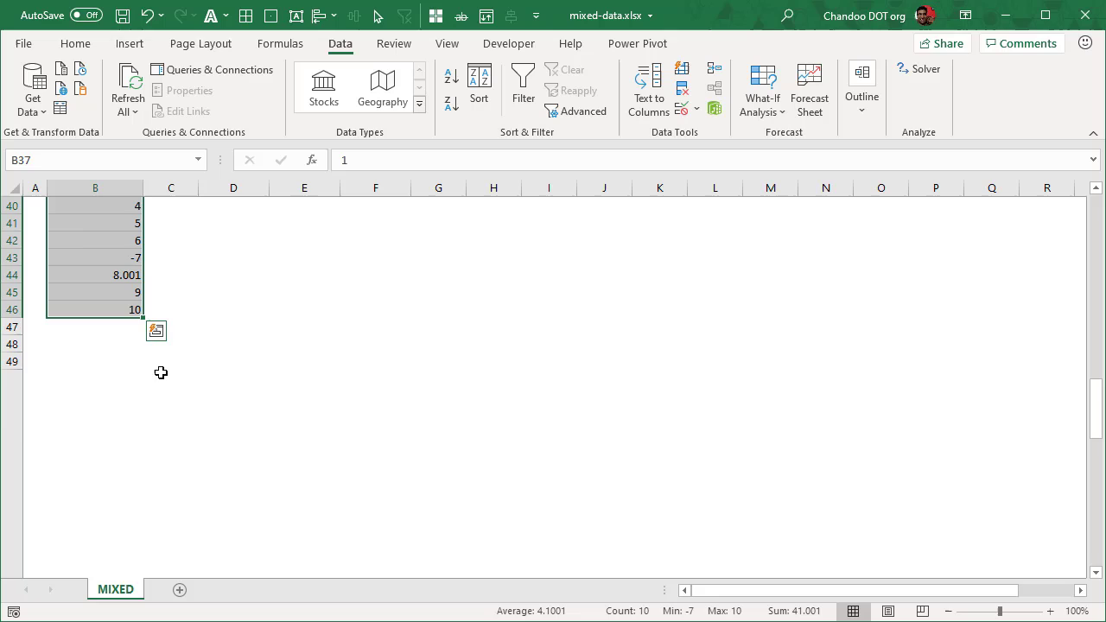
scroll(129, 328, "up", 2)
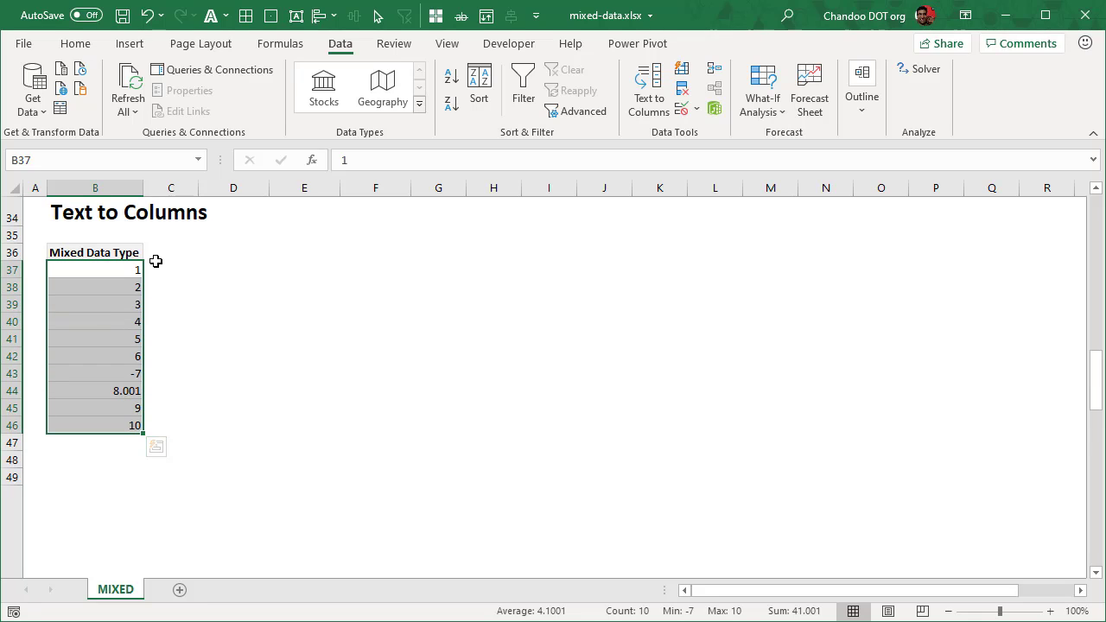
left_click_drag(114, 275, 126, 426)
scroll(480, 401, "up", 6)
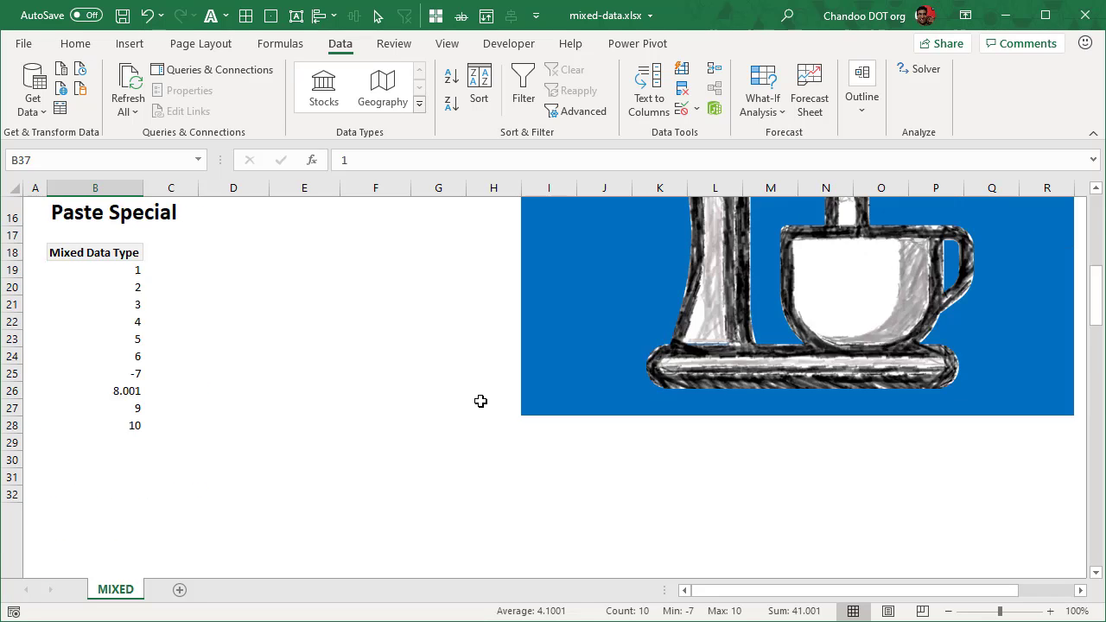
scroll(342, 365, "down", 2)
scroll(341, 365, "down", 8)
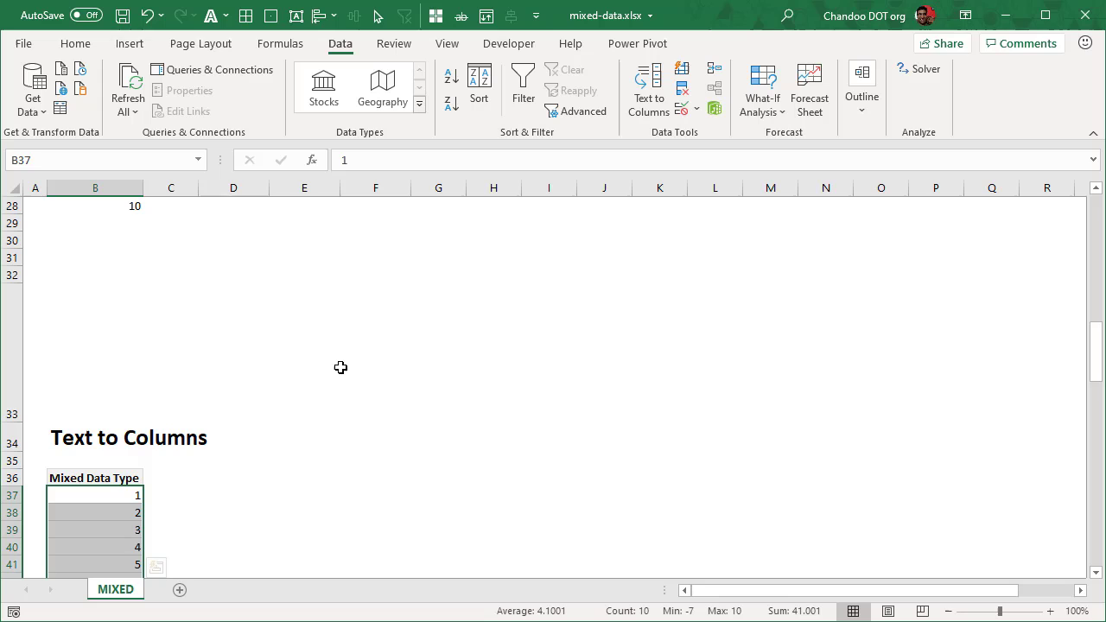
scroll(340, 368, "down", 2)
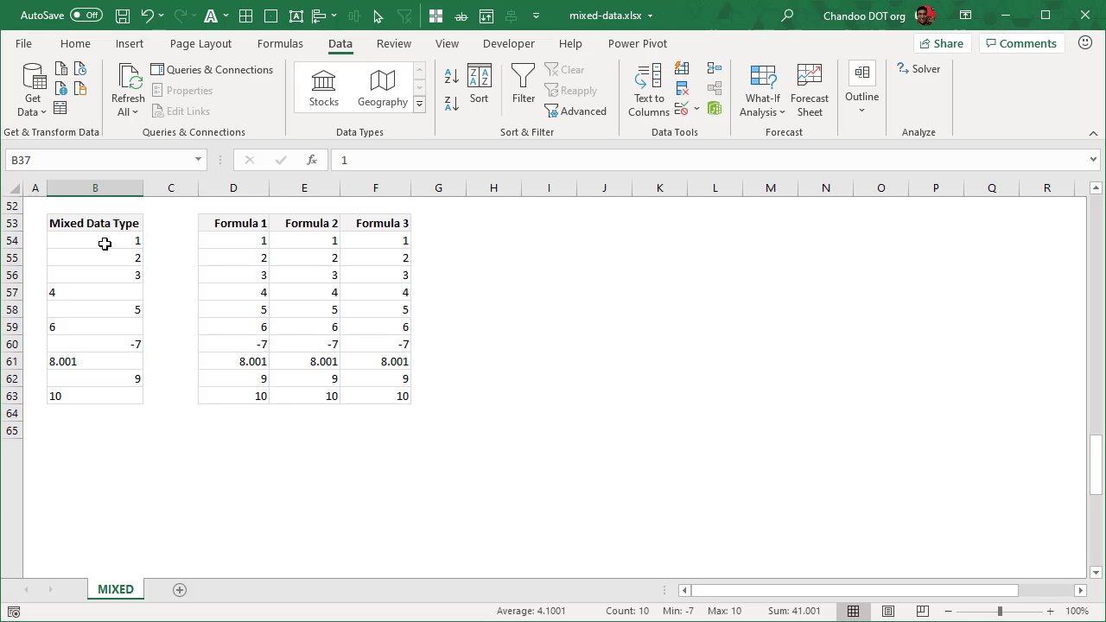
Inspect the =VALUE(B54) formula in D54 without changing it.
left_click_drag(103, 240, 104, 395)
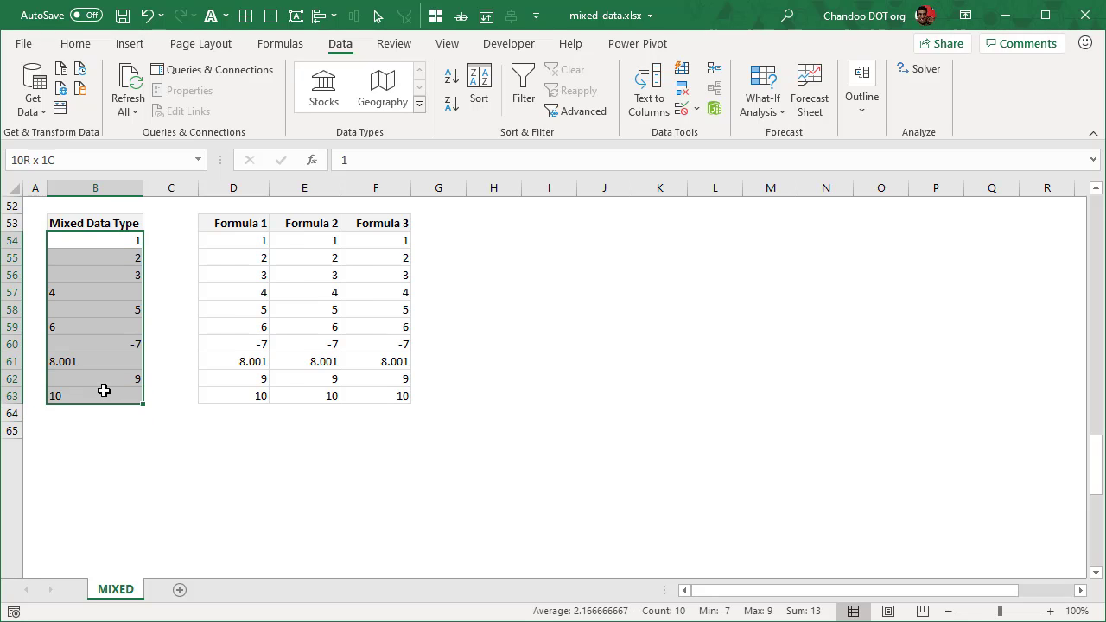
left_click(256, 241)
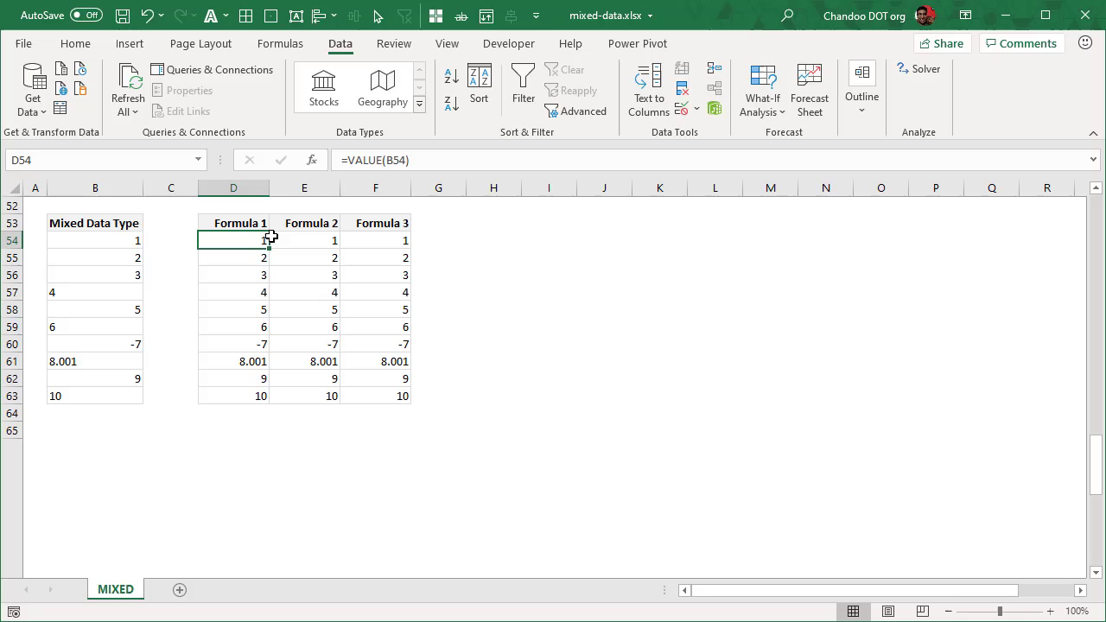
double_click(259, 241)
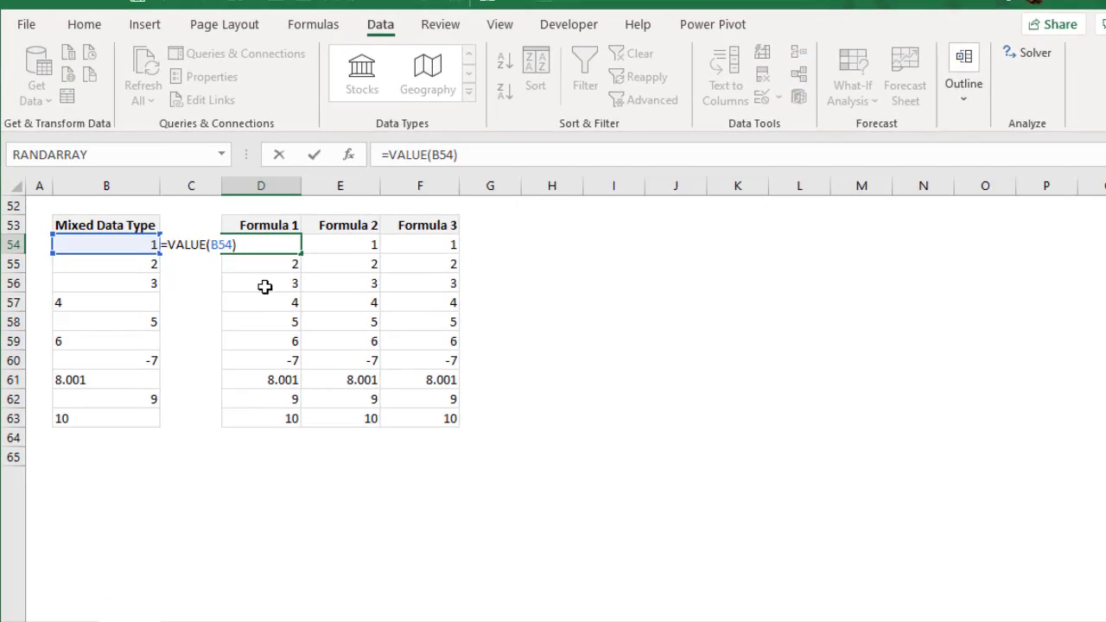
key("Escape")
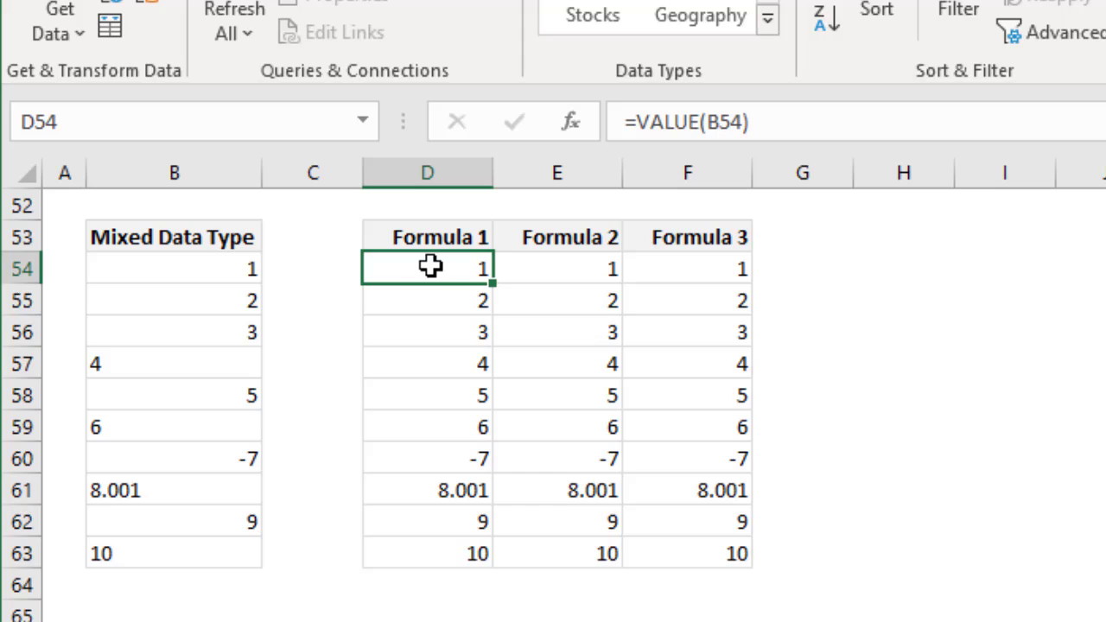
Enter the word ten in B63 so the formula columns return #VALUE!
left_click(160, 534)
left_click(140, 553)
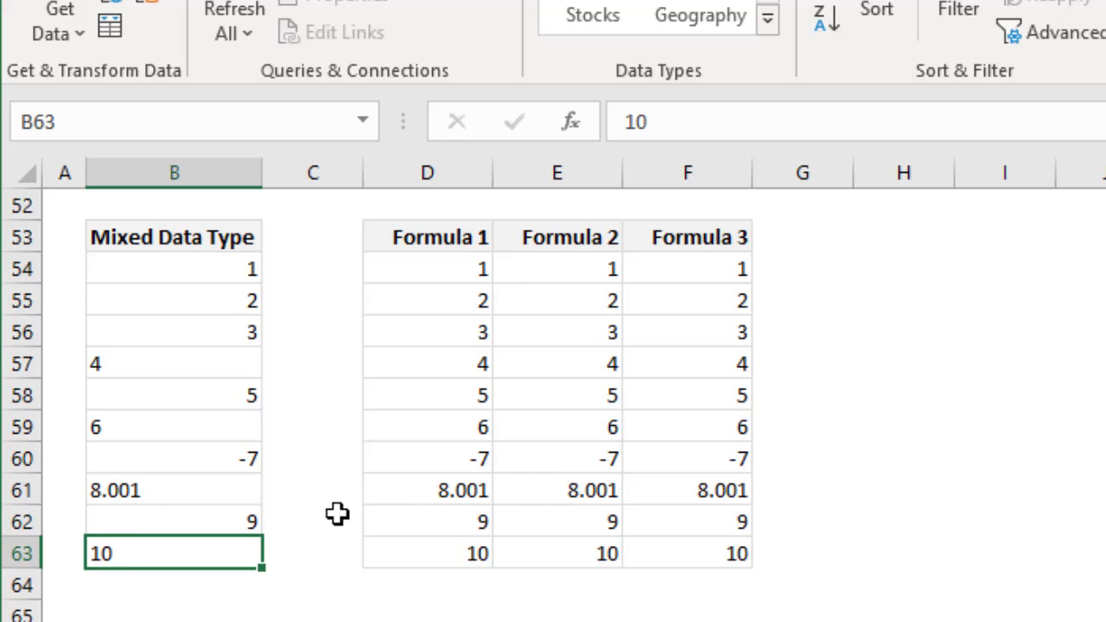
type("ten")
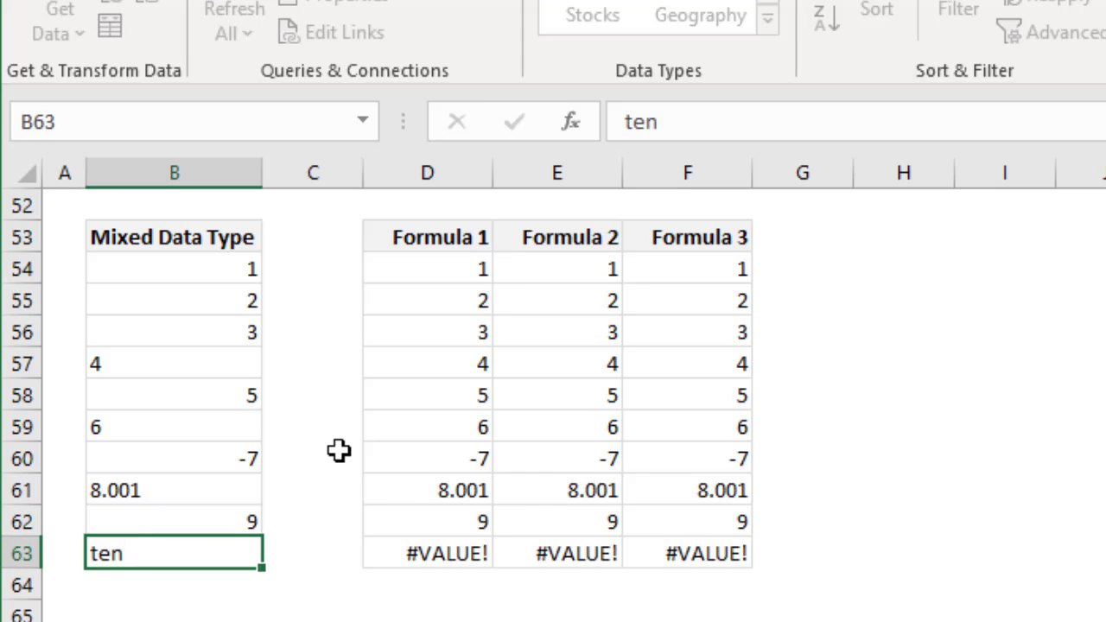
key("Return")
left_click(461, 551)
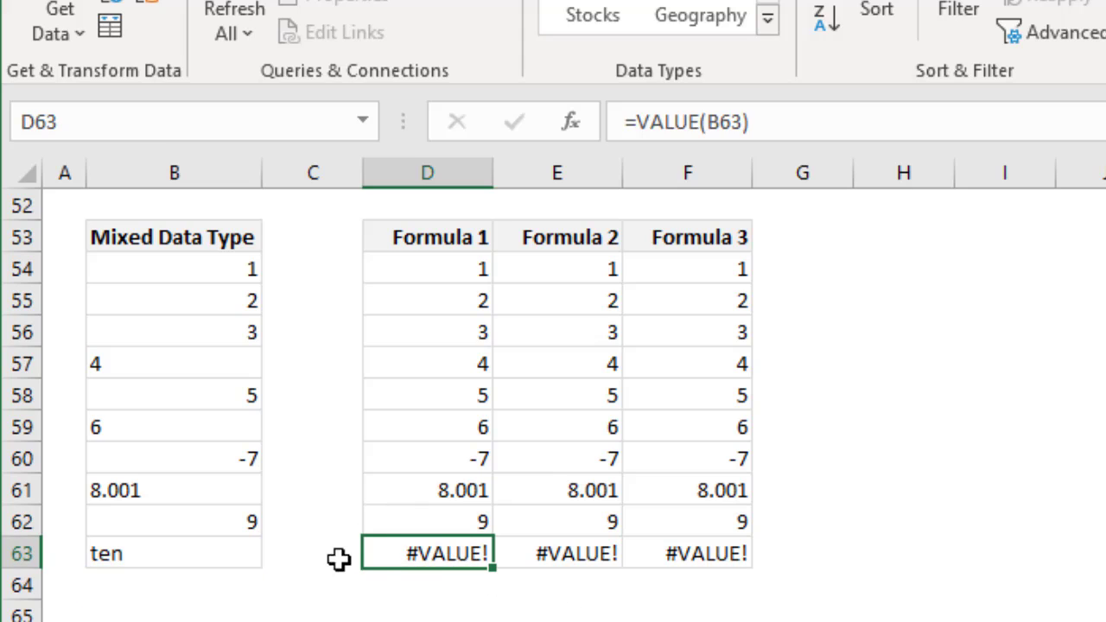
left_click_drag(438, 275, 442, 551)
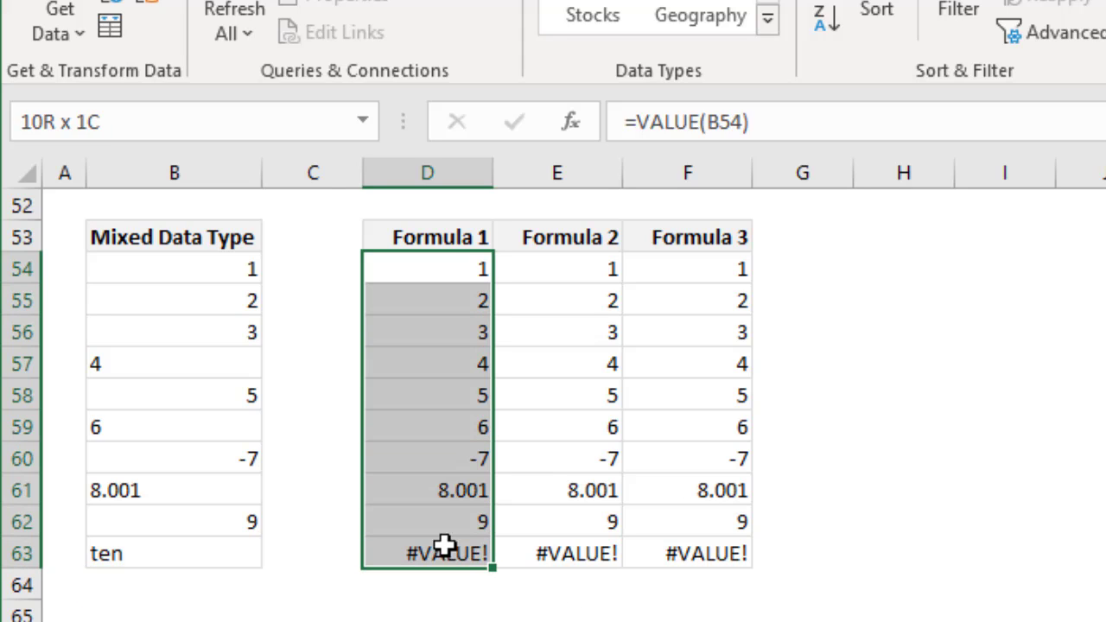
Restore B63 to the text formula ="10".
left_click(144, 580)
left_click(146, 555)
type("=\"10\"")
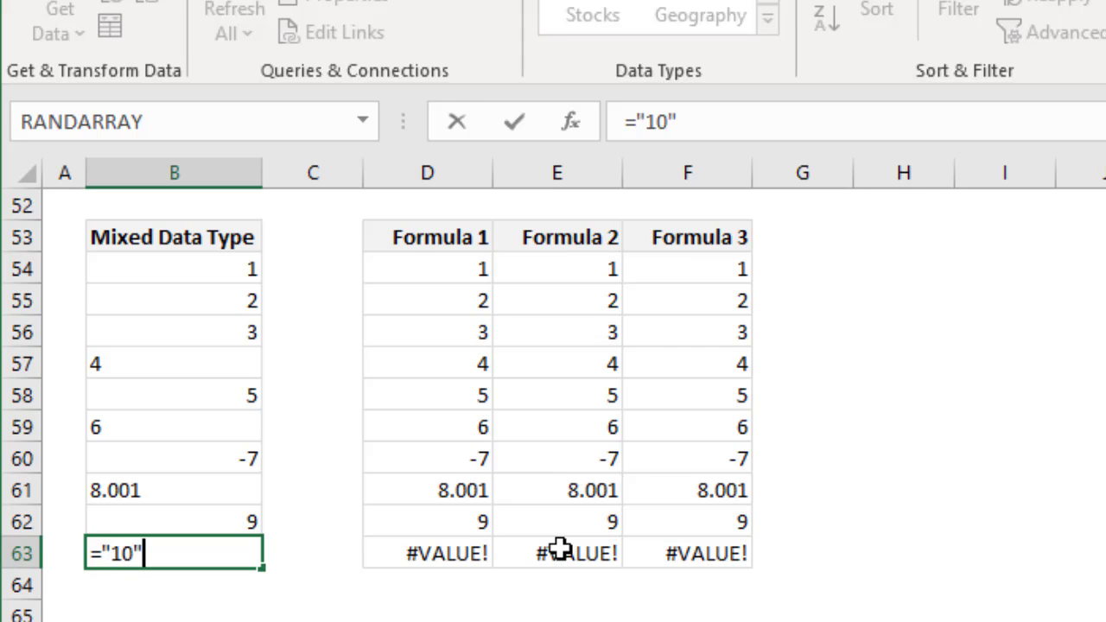
key("Return")
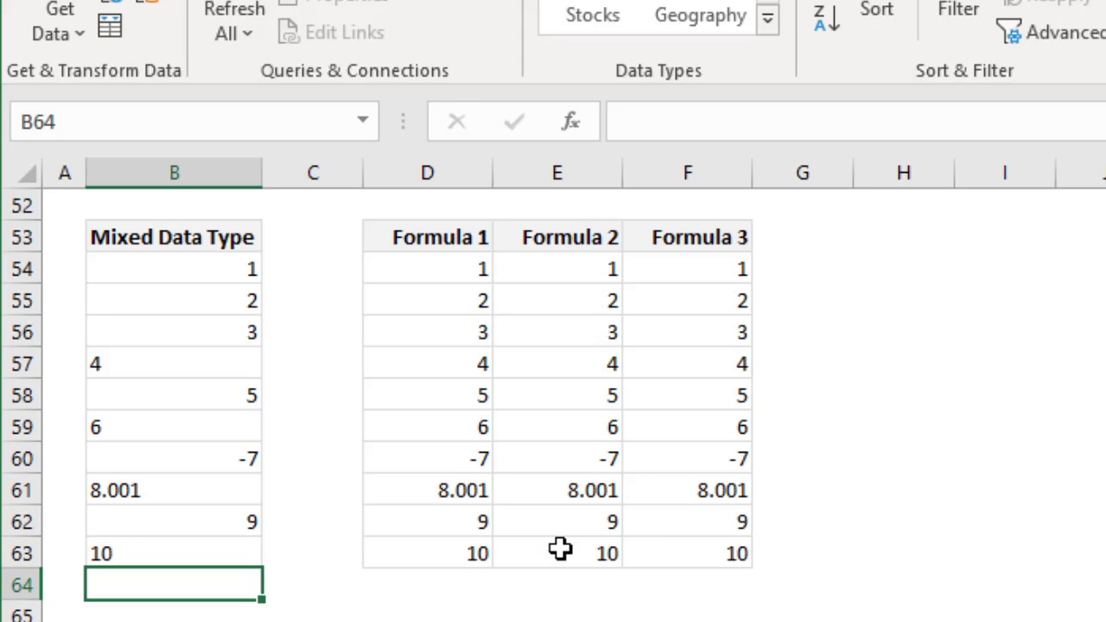
Review E54's =B54+0 formula in edit mode and leave it unchanged.
left_click(589, 268)
key("F2")
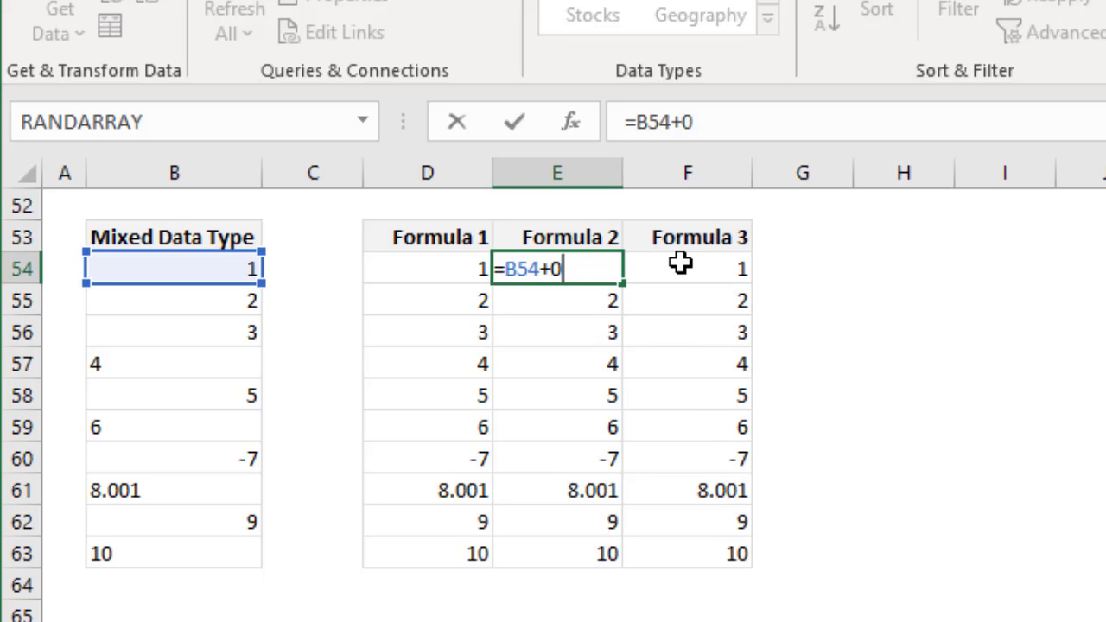
key("ctrl+Return")
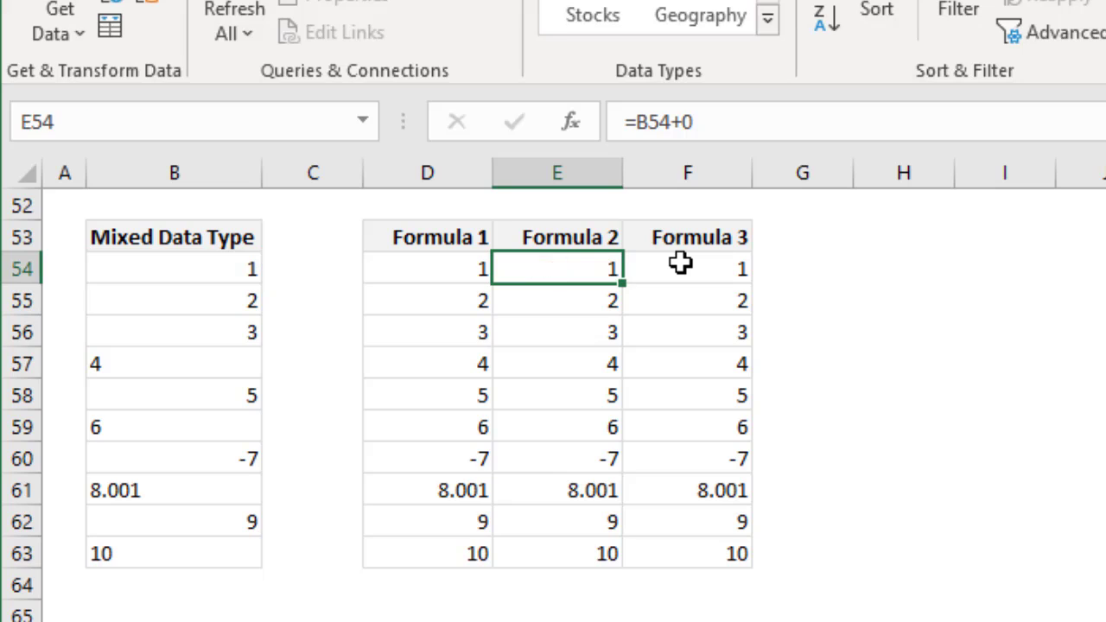
Rewrite E54 as =B54*1 and confirm it still returns 1.
key("Up")
key("Down")
type("=")
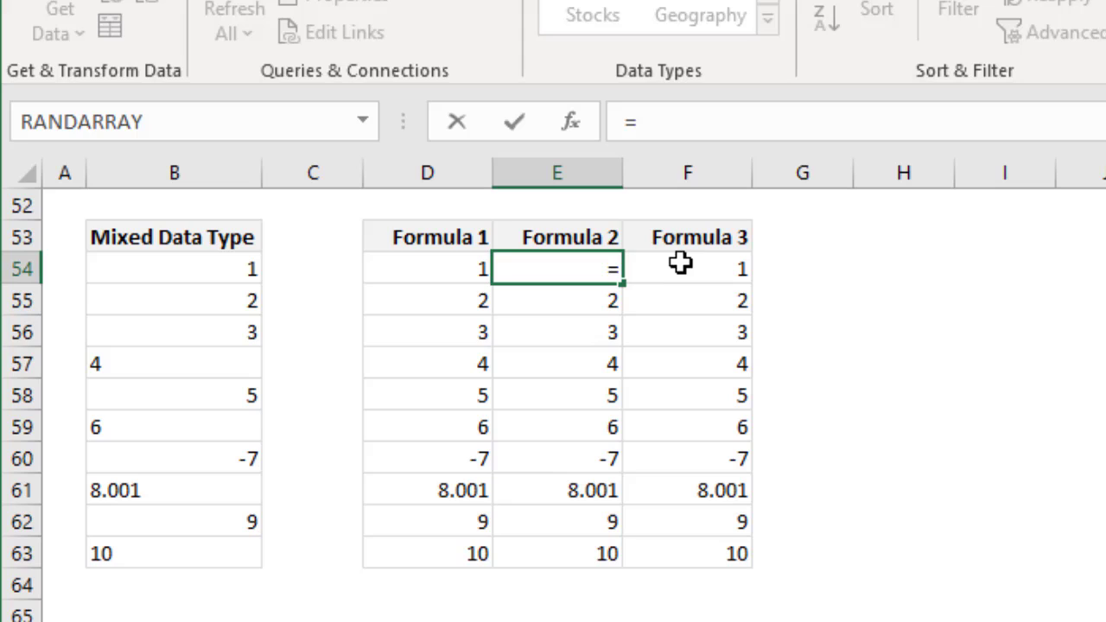
left_click(238, 270)
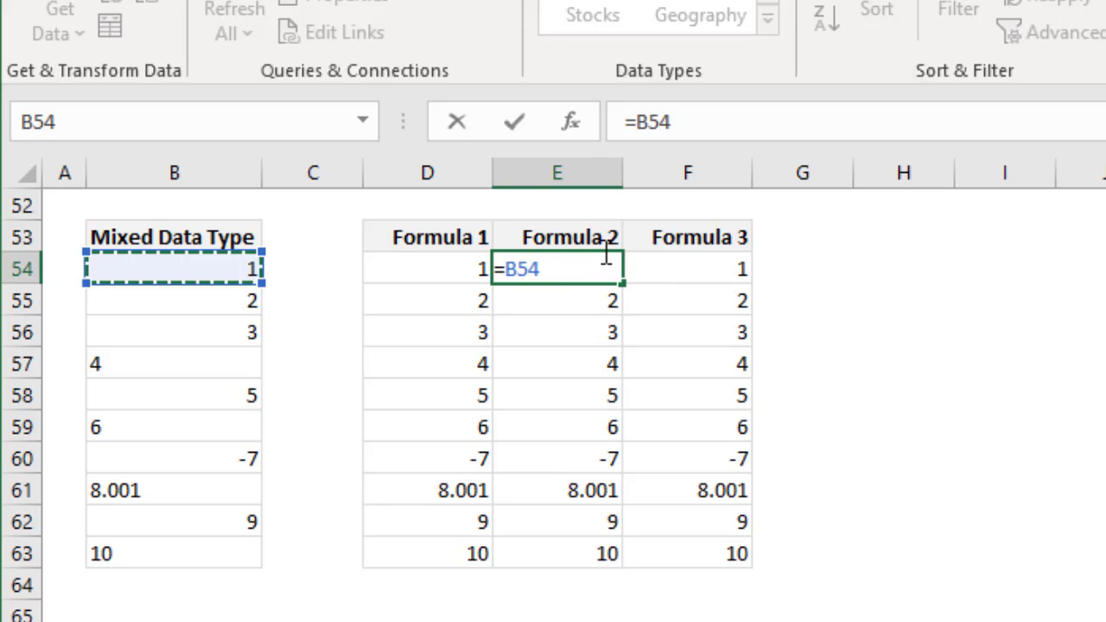
type("*1")
key("Return")
left_click(603, 270)
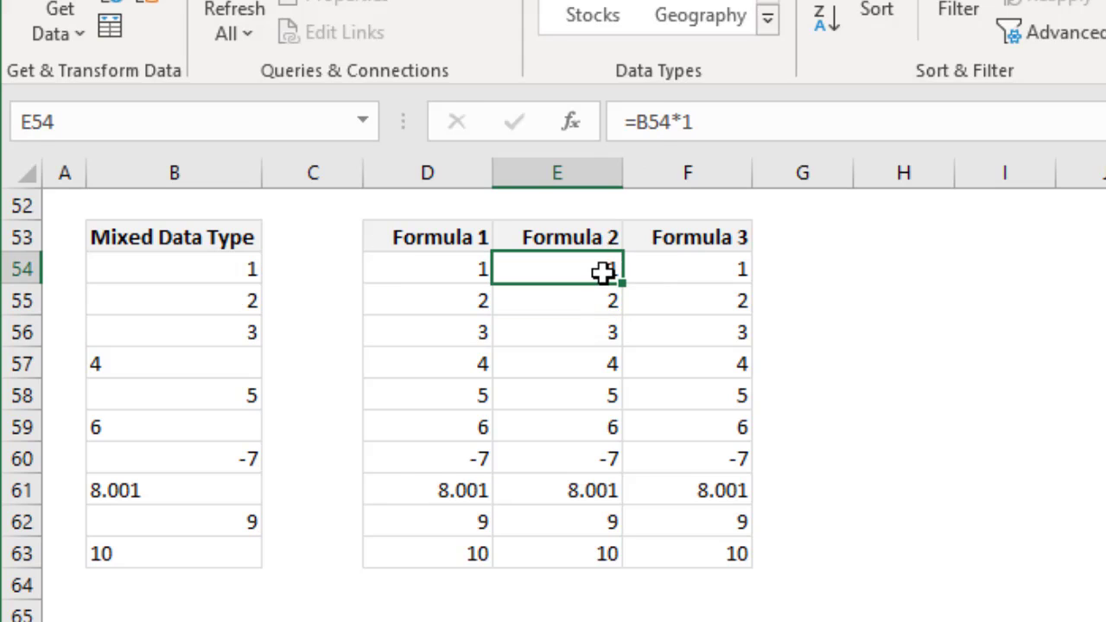
left_click(629, 278)
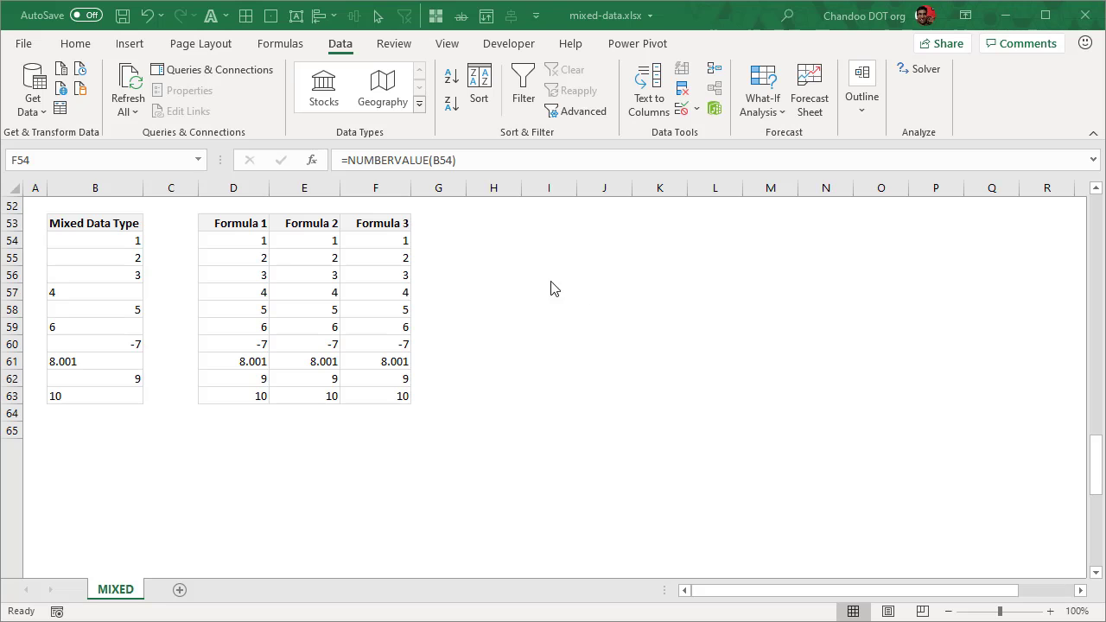
left_click(380, 240)
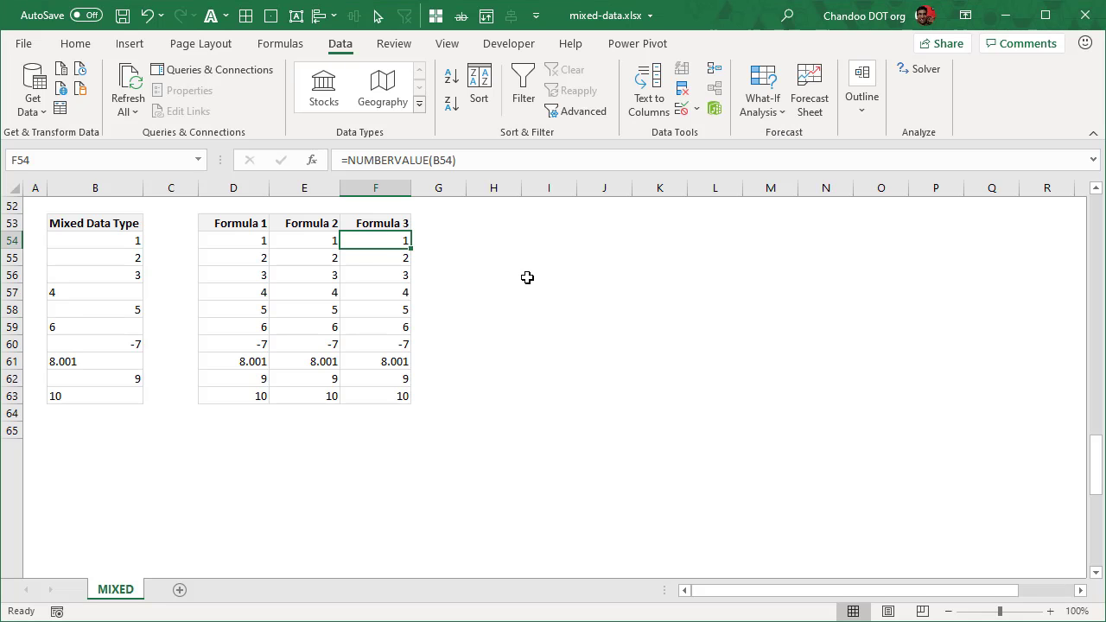
key("F2")
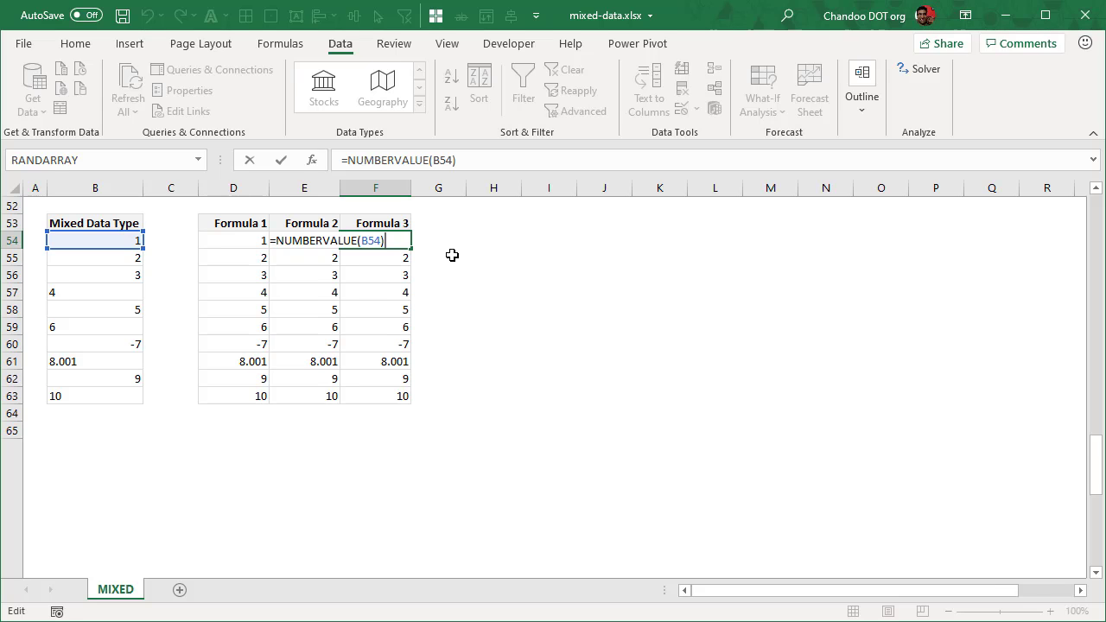
key("BackSpace")
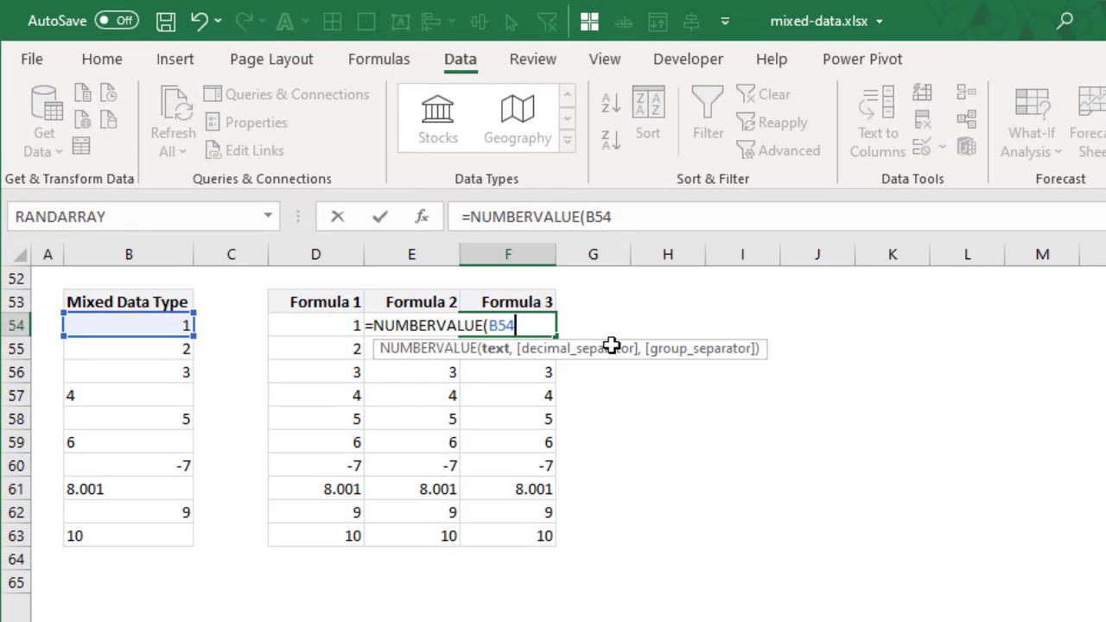
type(",")
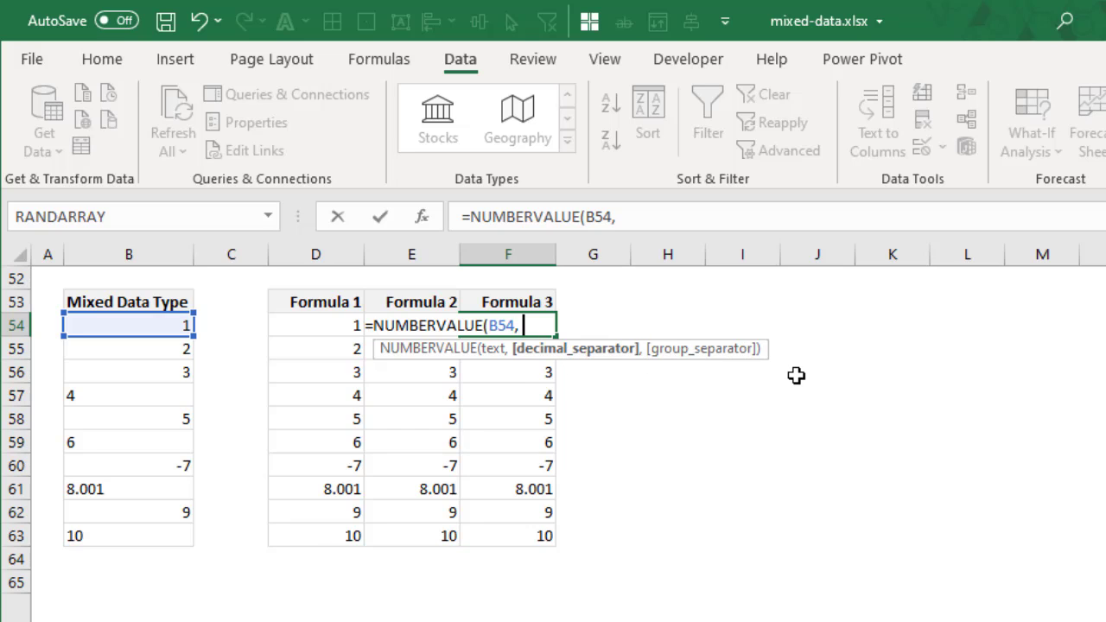
key("Escape")
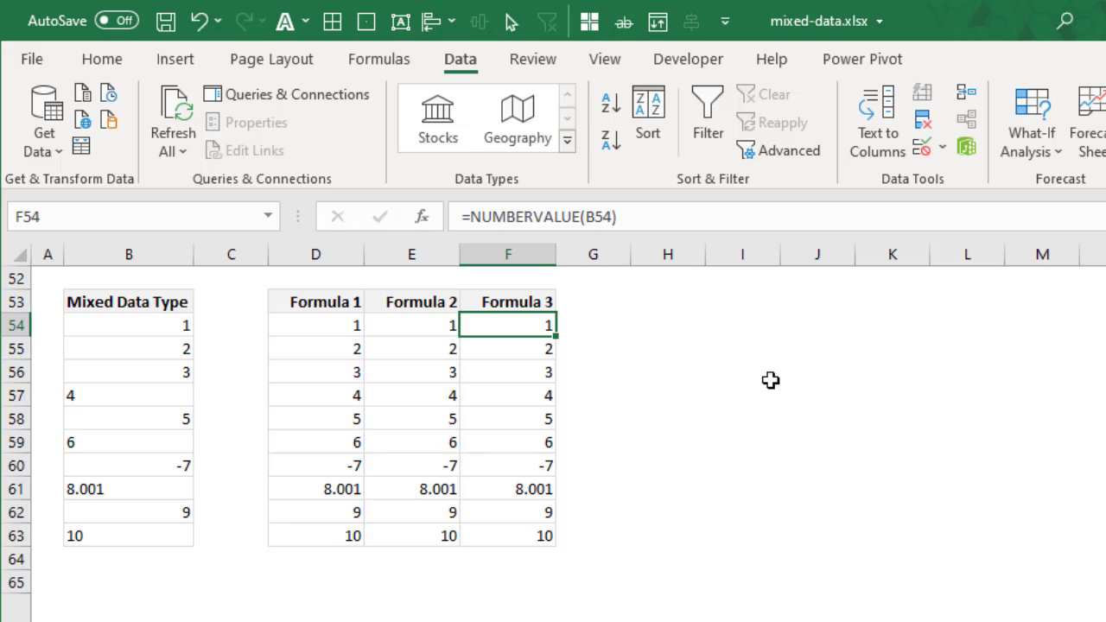
key("Right")
key("Right")
key("Right")
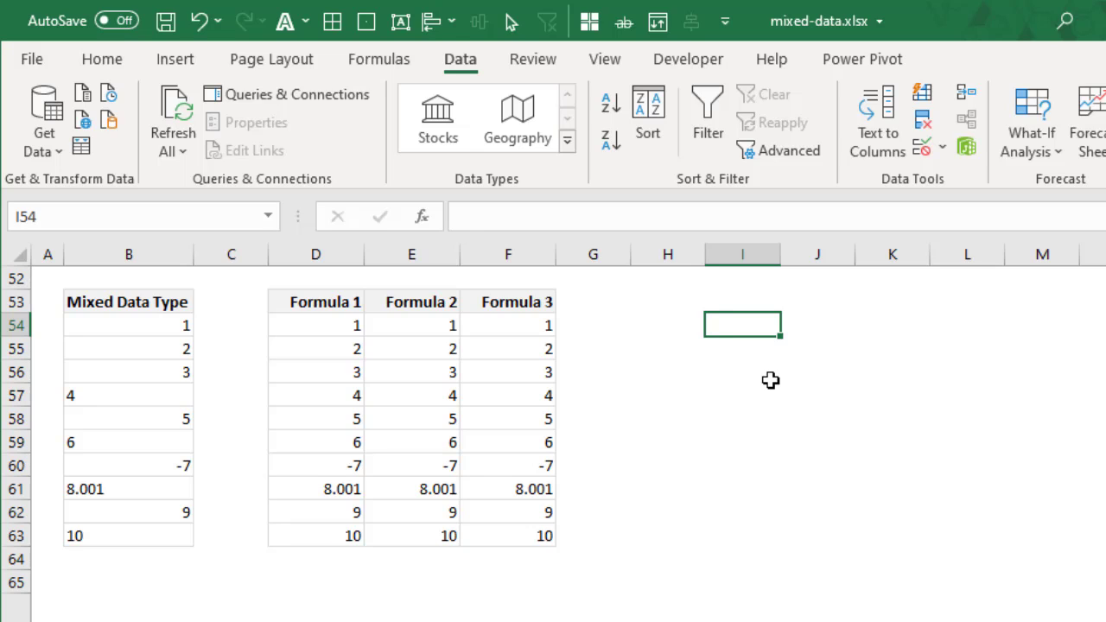
Enter 100,000.00 in I54.
type("1")
key("BackSpace")
type("100.")
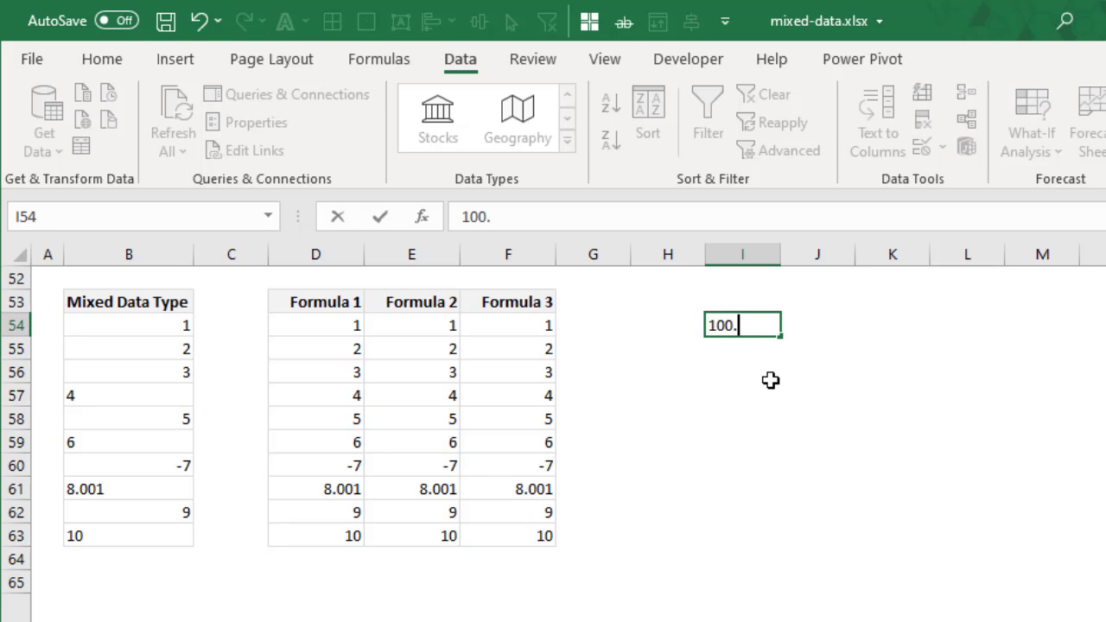
key("BackSpace")
type(",000.")
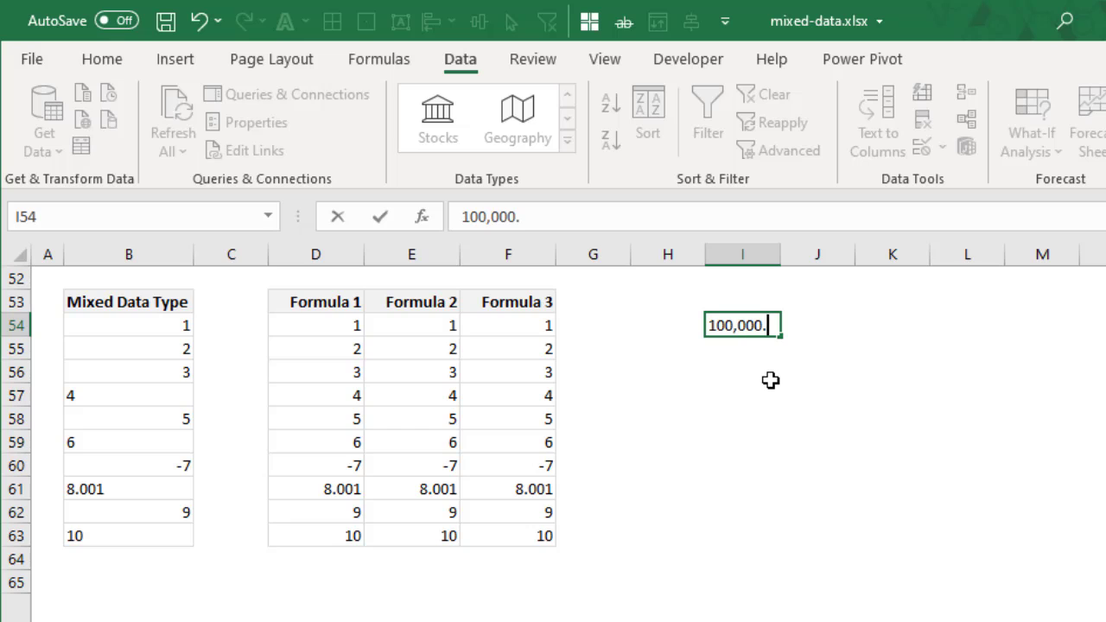
type("00")
key("Return")
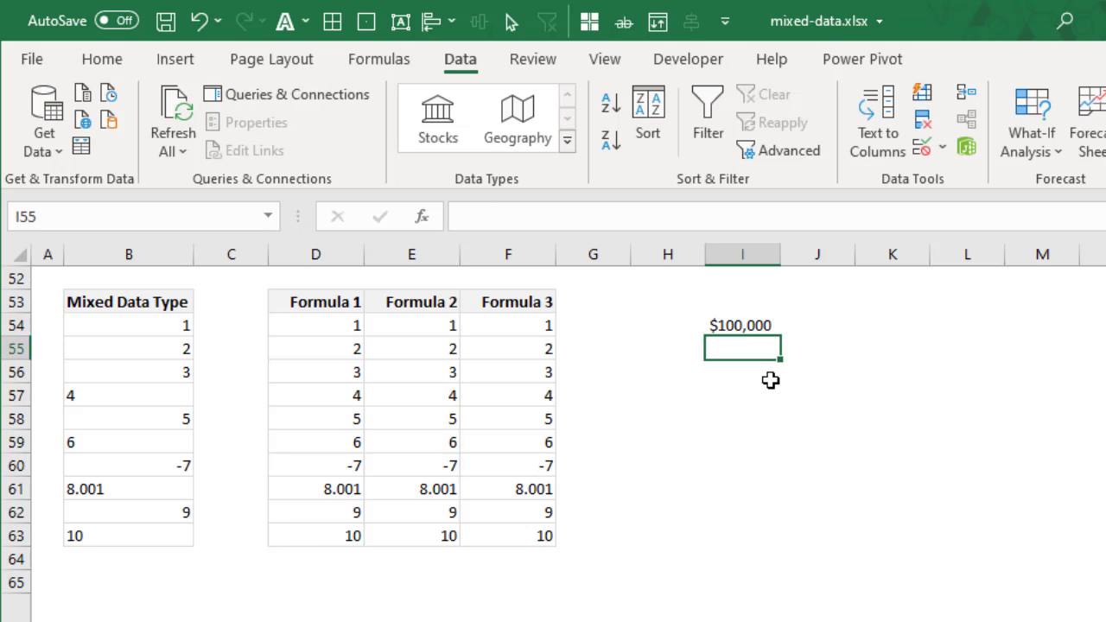
Enter 100.000,00 in I55.
type("100")
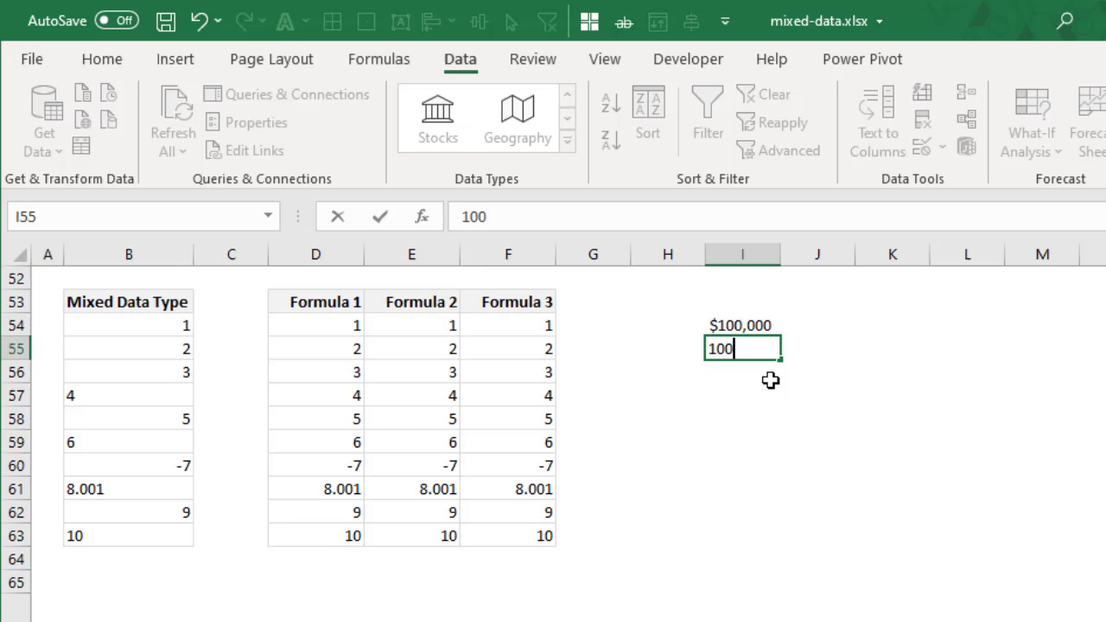
type("100,")
key("BackSpace")
type(".000,00")
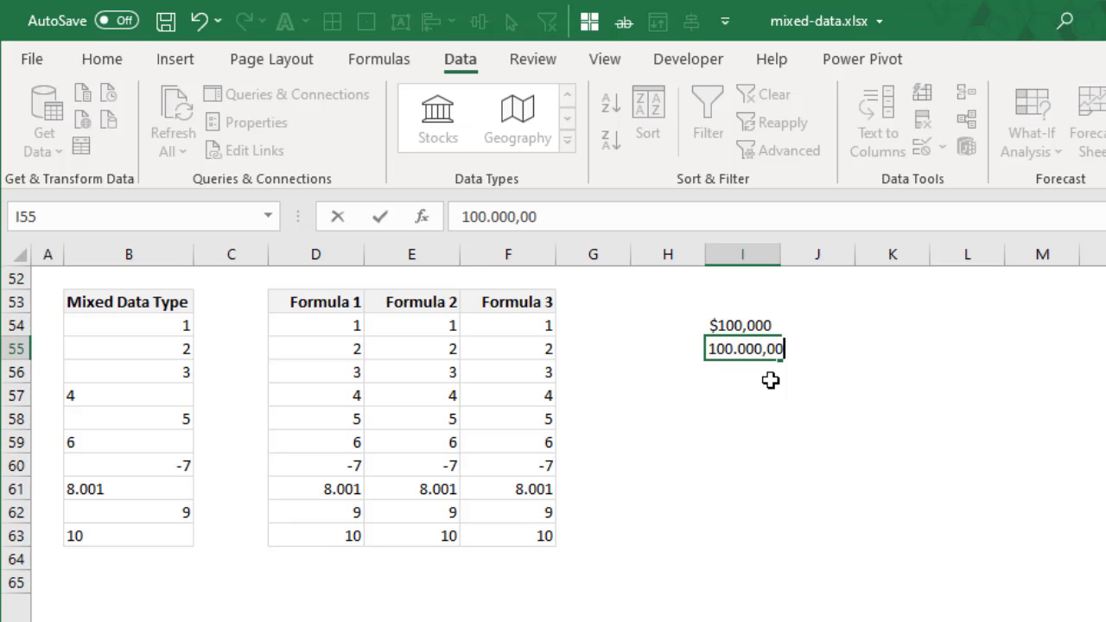
key("Return")
Widen column I to fit 100.000,00 and check the stored values of I54 and I55.
left_click(767, 348)
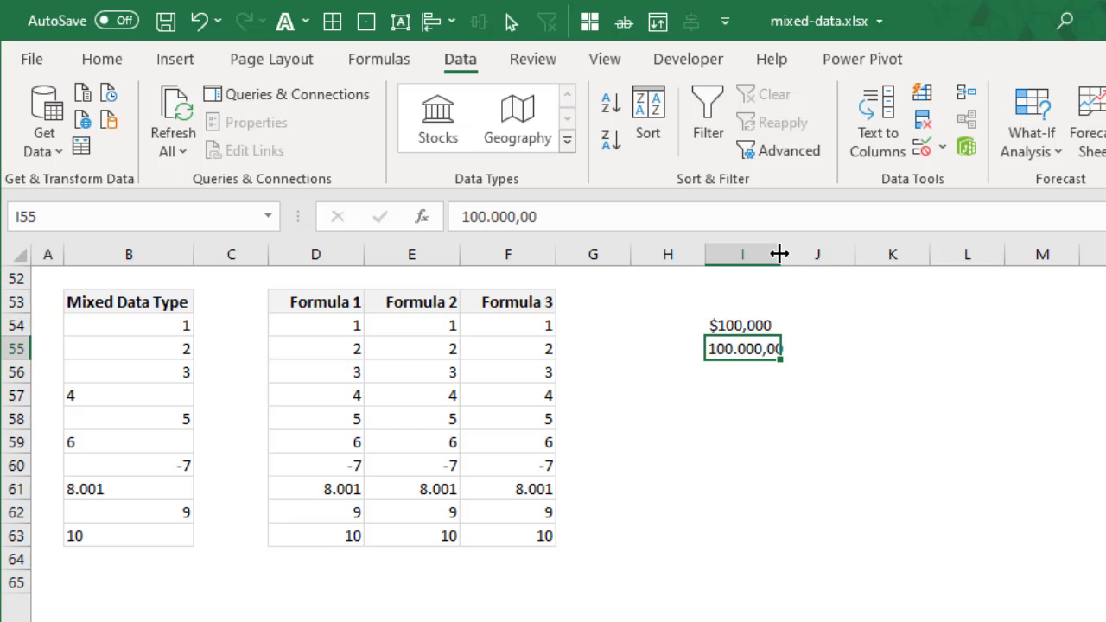
left_click_drag(780, 254, 831, 256)
left_click(913, 372)
left_click(782, 324)
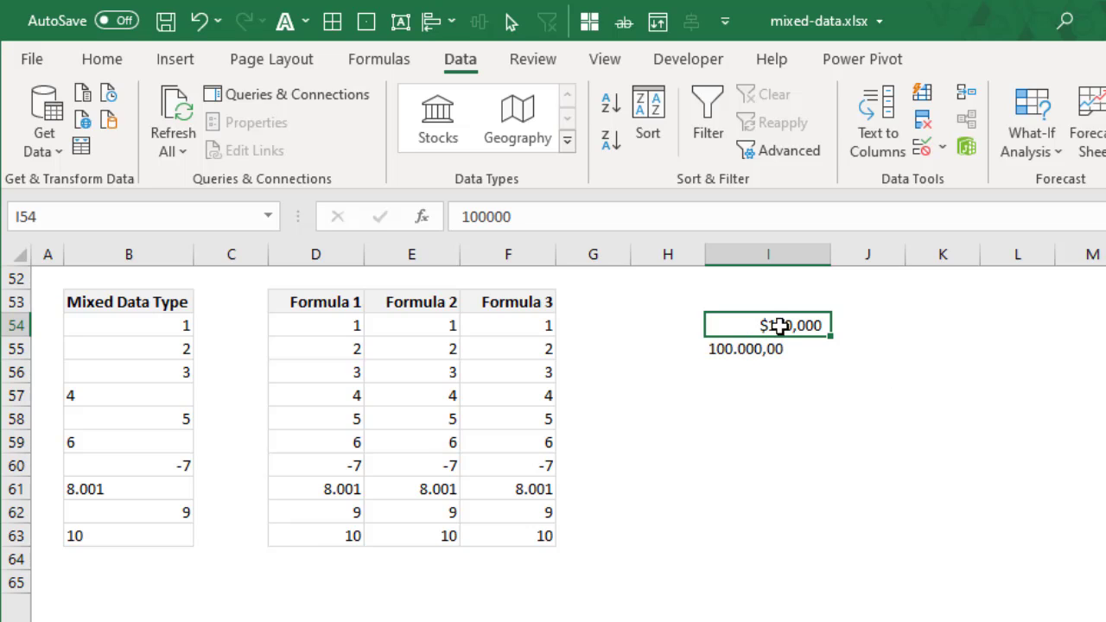
left_click(771, 353)
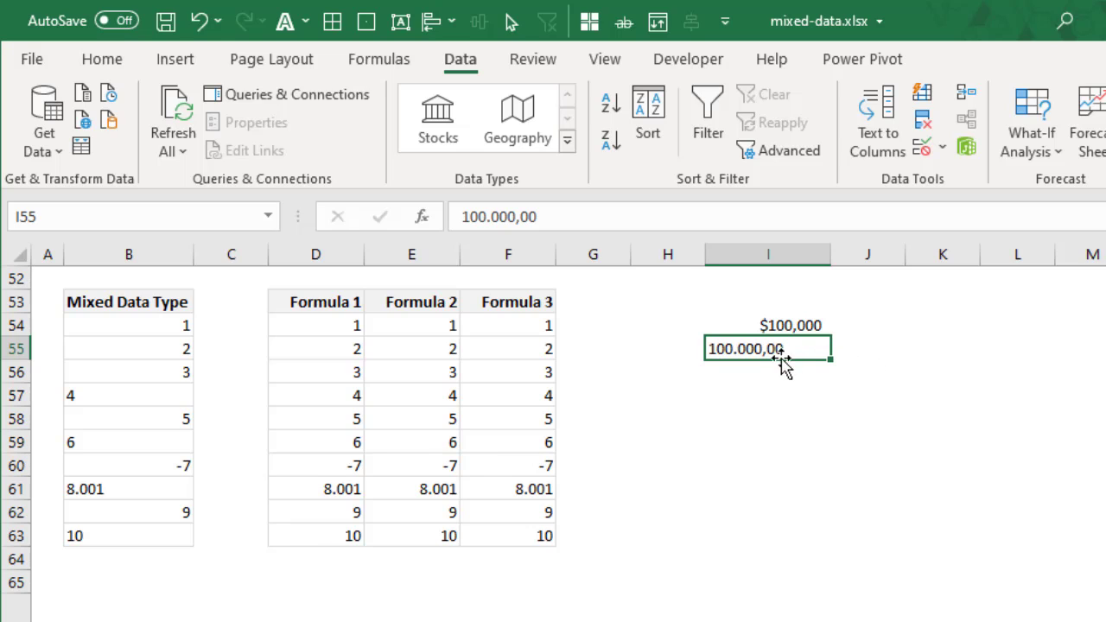
left_click_drag(806, 313, 812, 353)
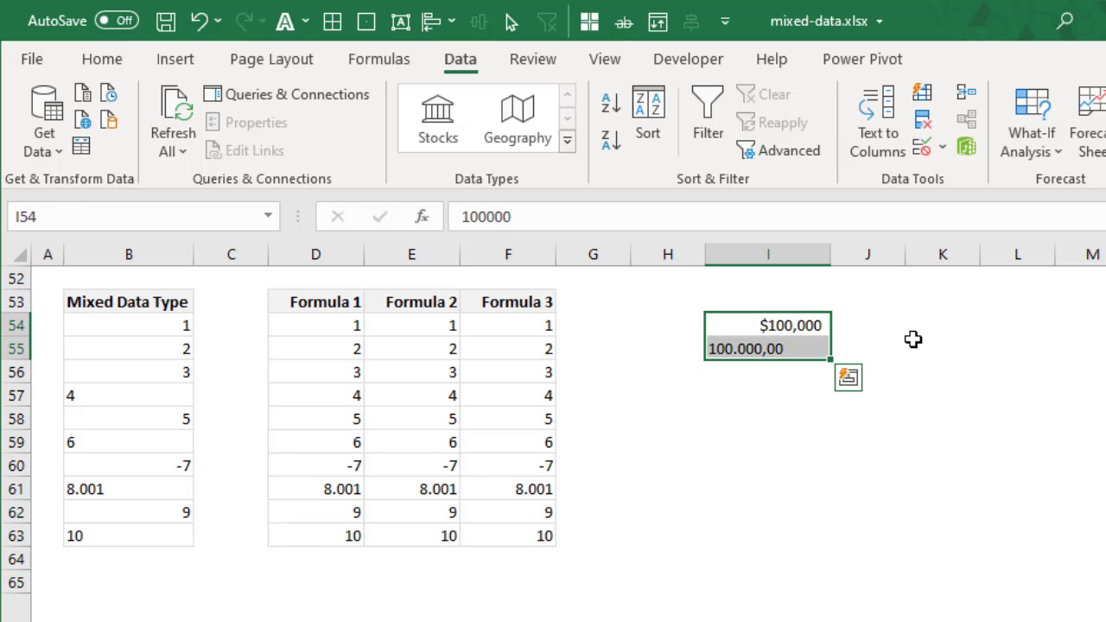
Start a NUMBERVALUE formula in K54, then cancel it.
left_click(945, 327)
type("=numb")
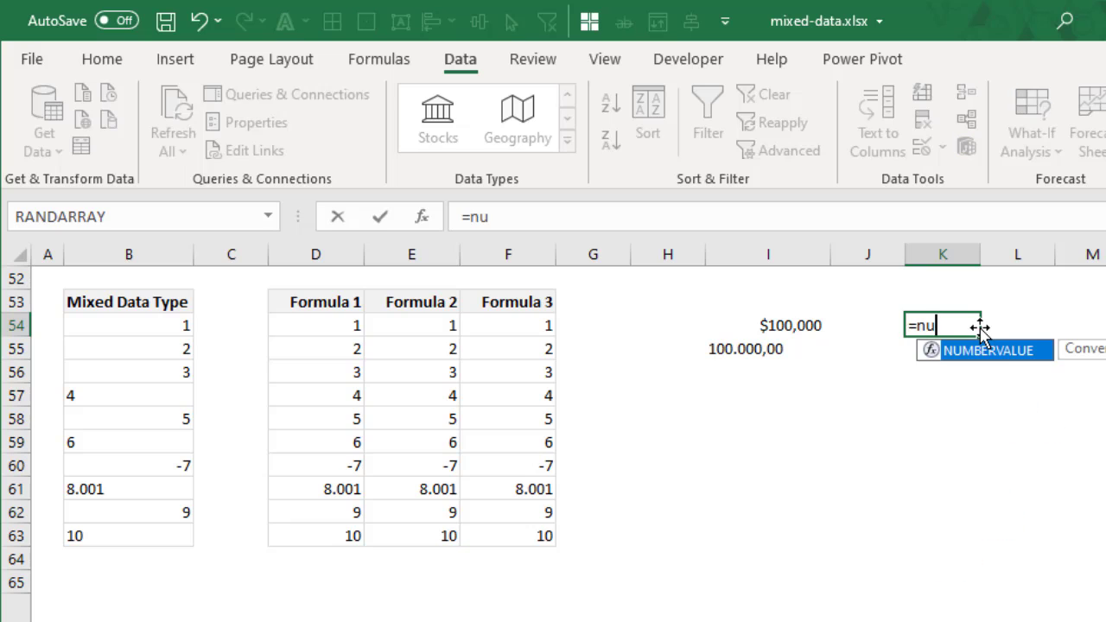
type("er")
key("Tab")
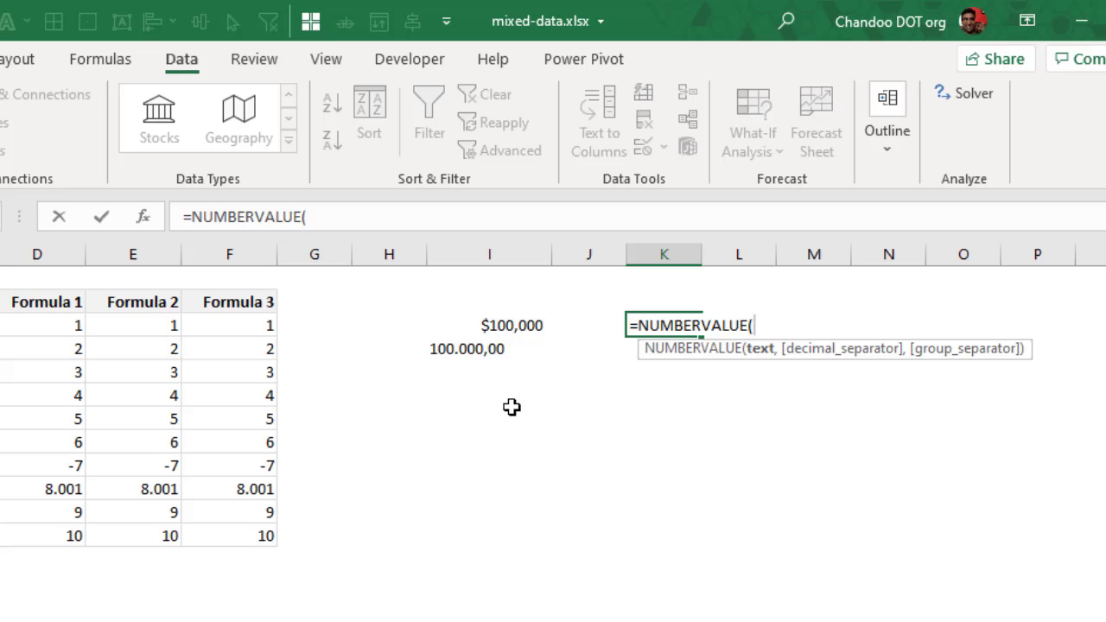
key("Escape")
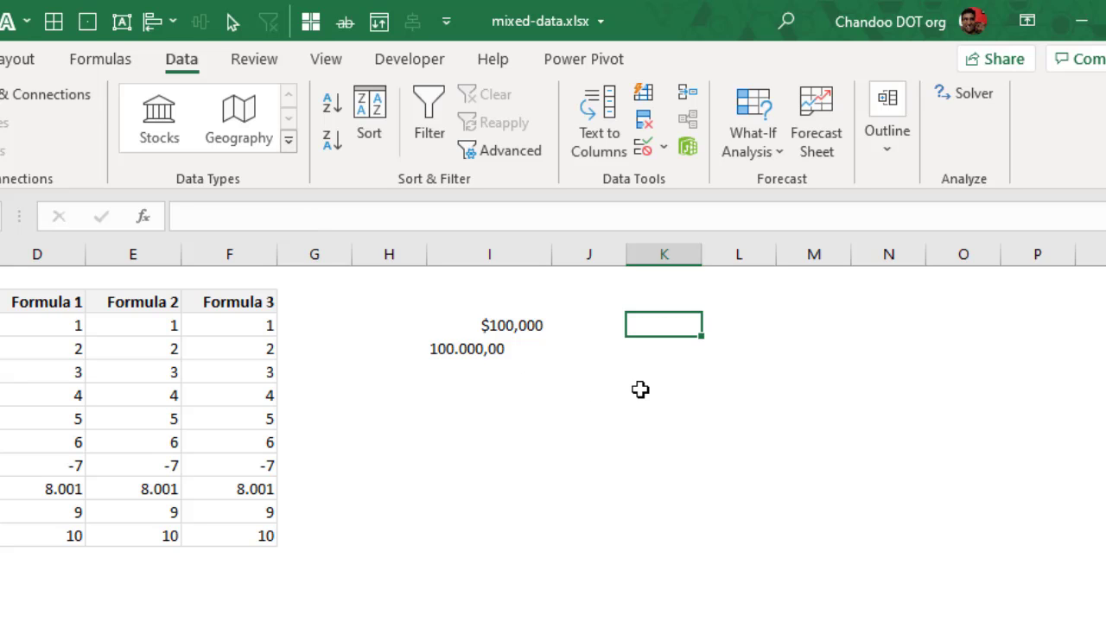
Enter =VALUE(I54) in K54, returning 100000.
type("=val")
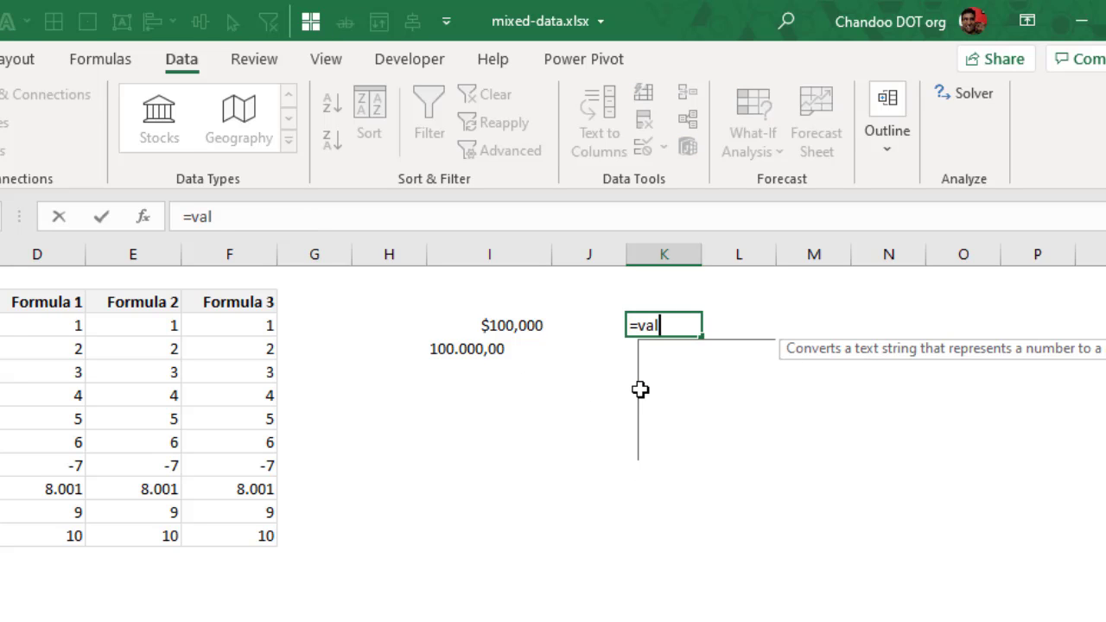
type("ue")
key("Tab")
key("Left")
key("Left")
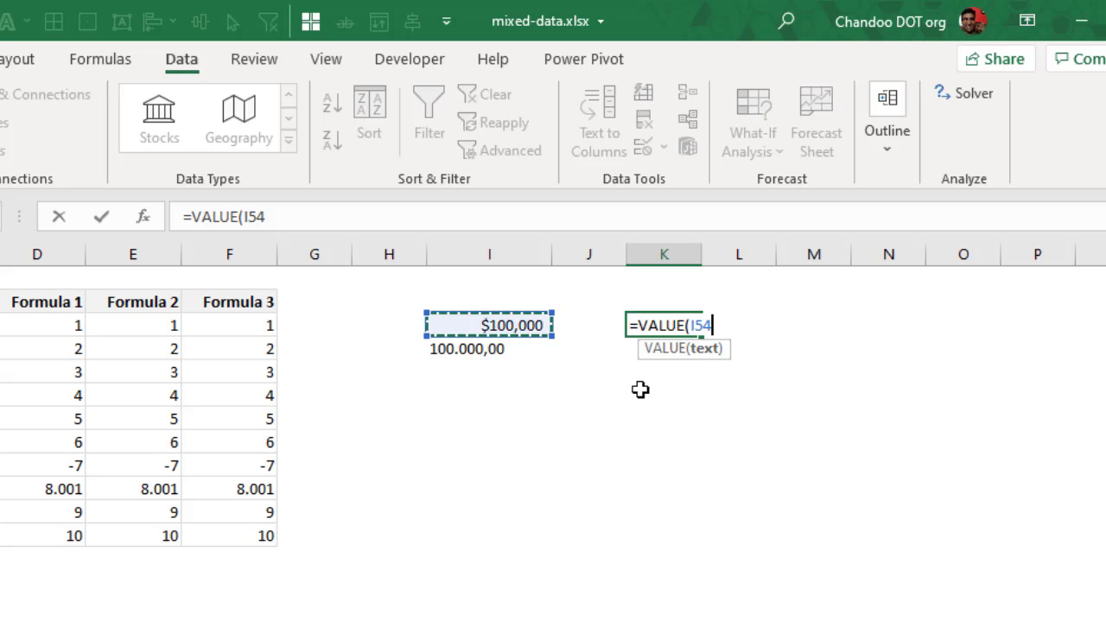
type(")")
left_click(641, 325)
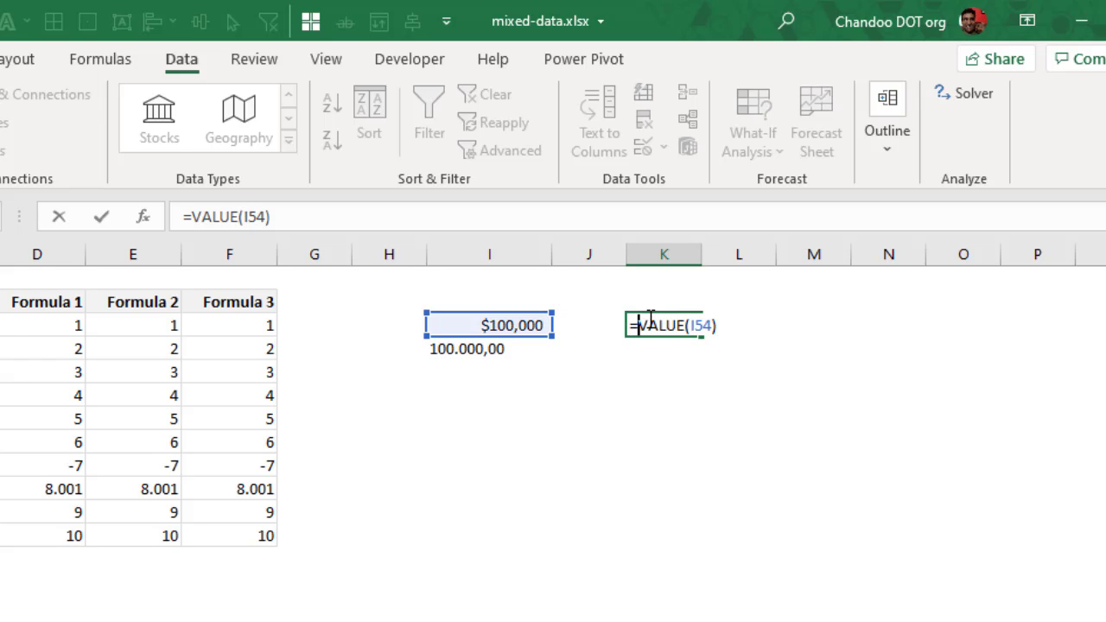
key("Return")
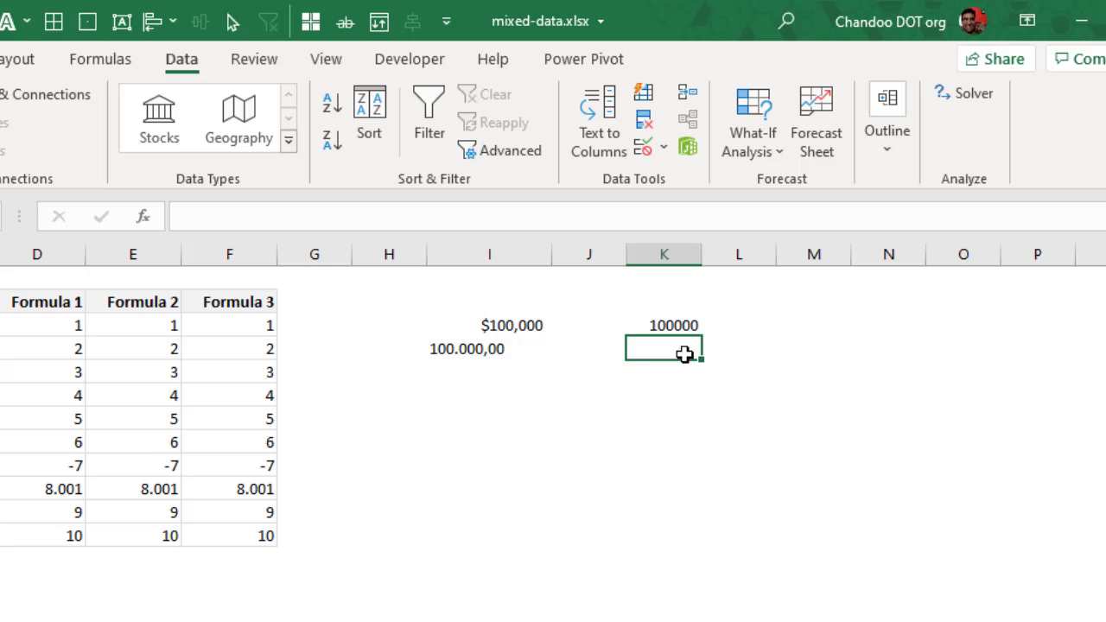
Fill the VALUE formula down to K55, giving #VALUE!, and reopen K54 for editing.
left_click(682, 325)
left_click_drag(704, 336, 691, 363)
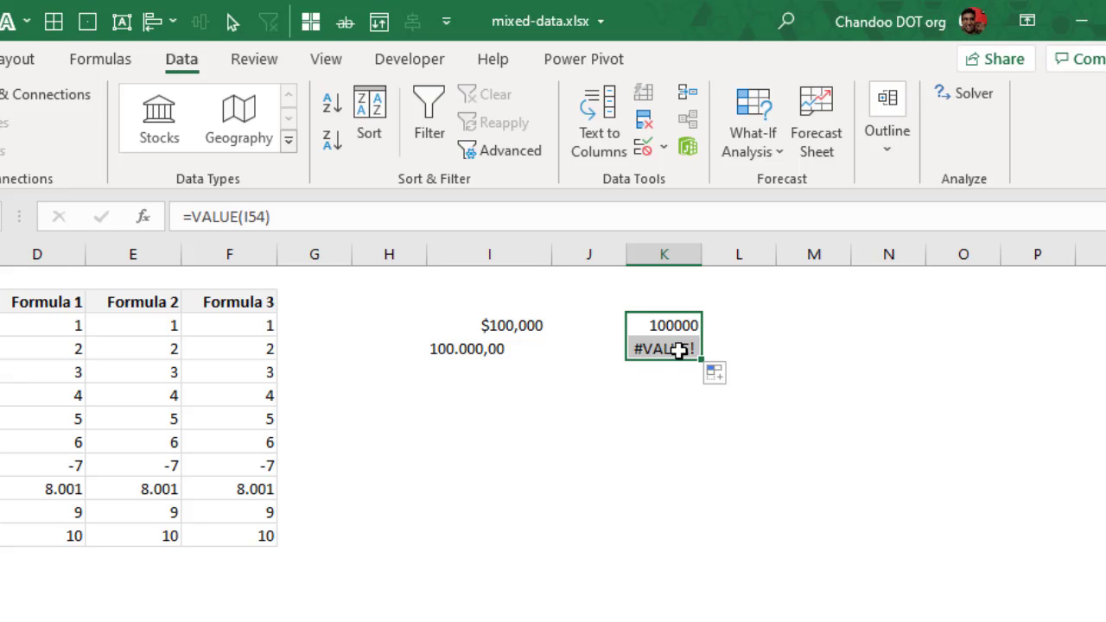
left_click(677, 320)
double_click(664, 325)
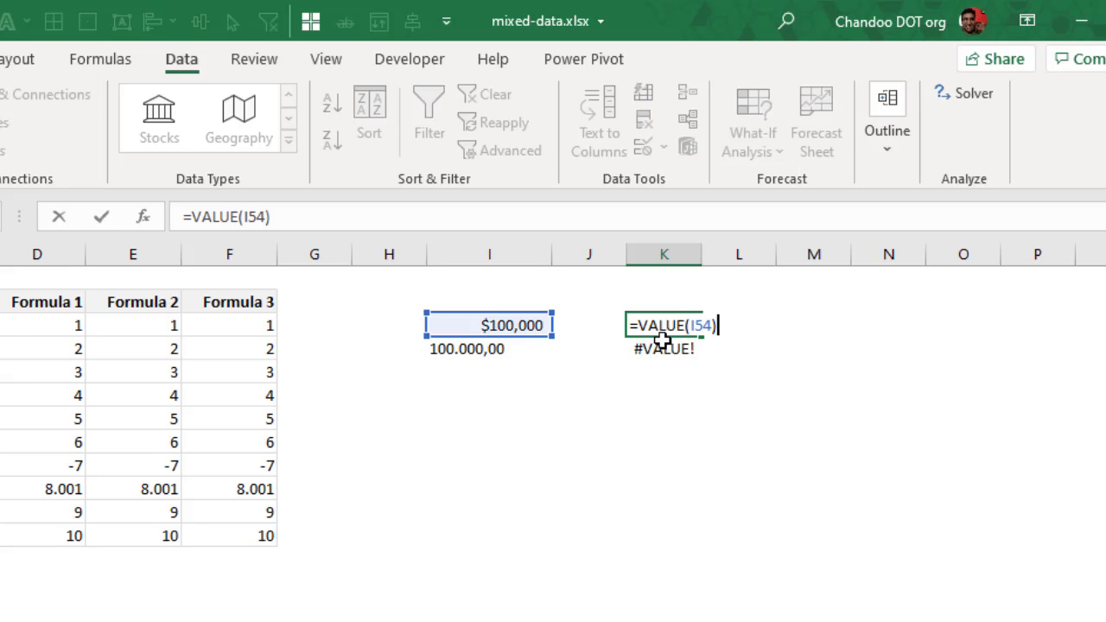
Change K54 to =IFERROR(VALUE(I54),NUMBERVALUE(I54,",",".")).
type("if")
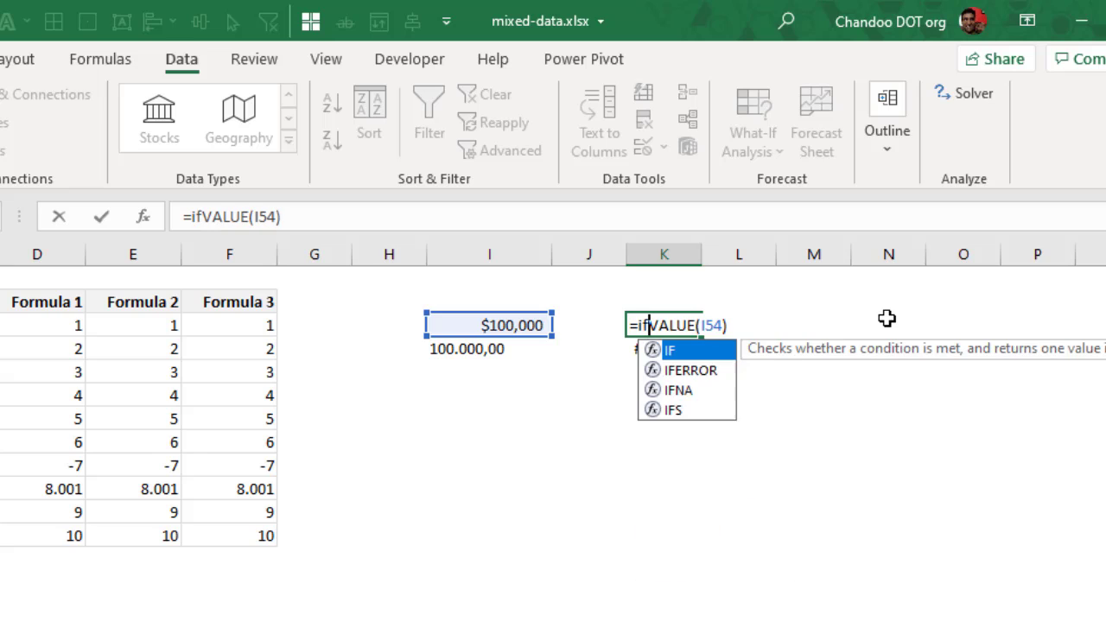
key("Down")
key("Tab")
key("End")
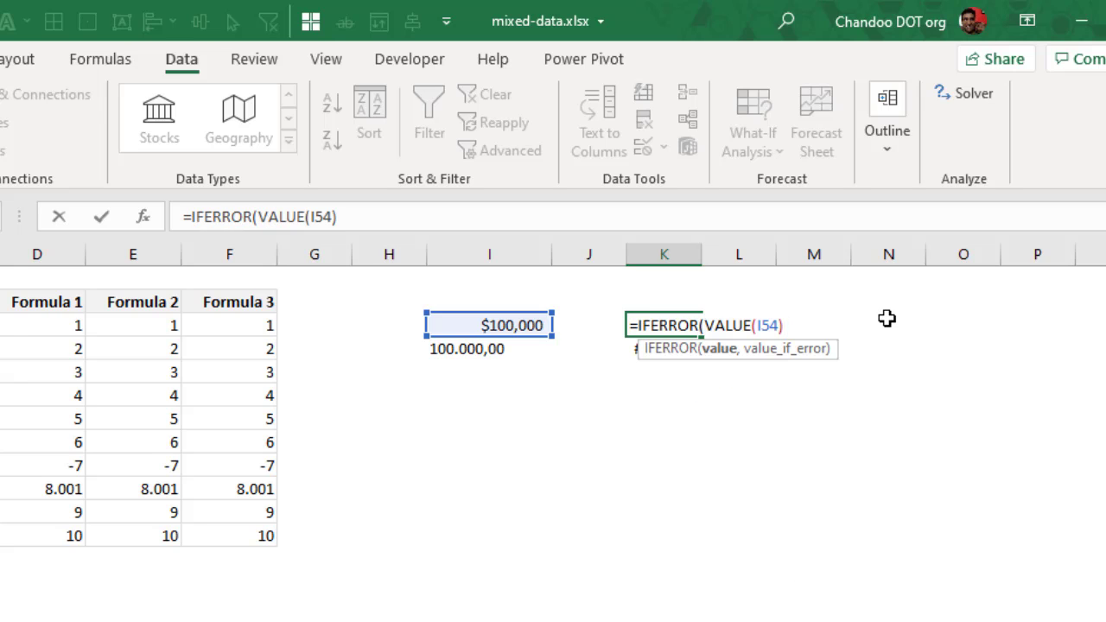
type(",num")
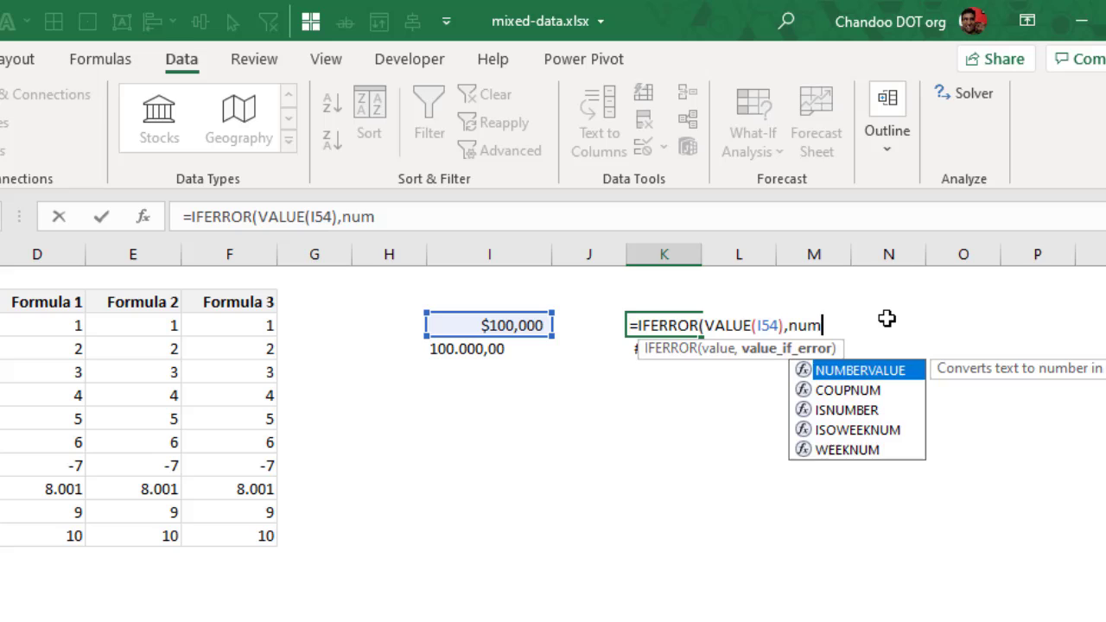
key("Tab")
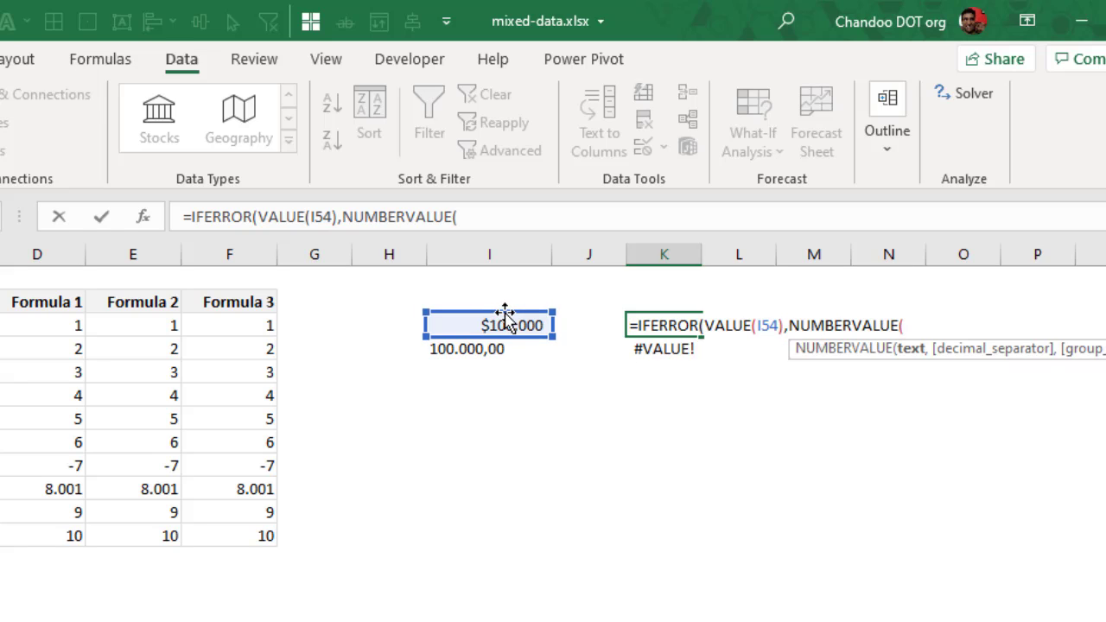
left_click(535, 325)
type(",\"")
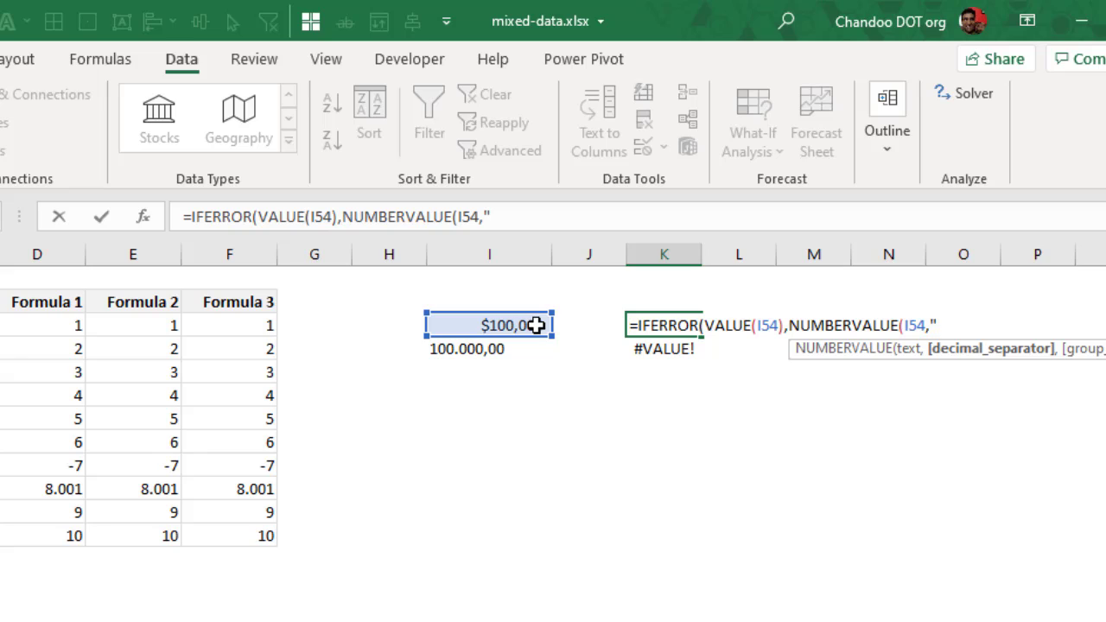
type(",\",\"")
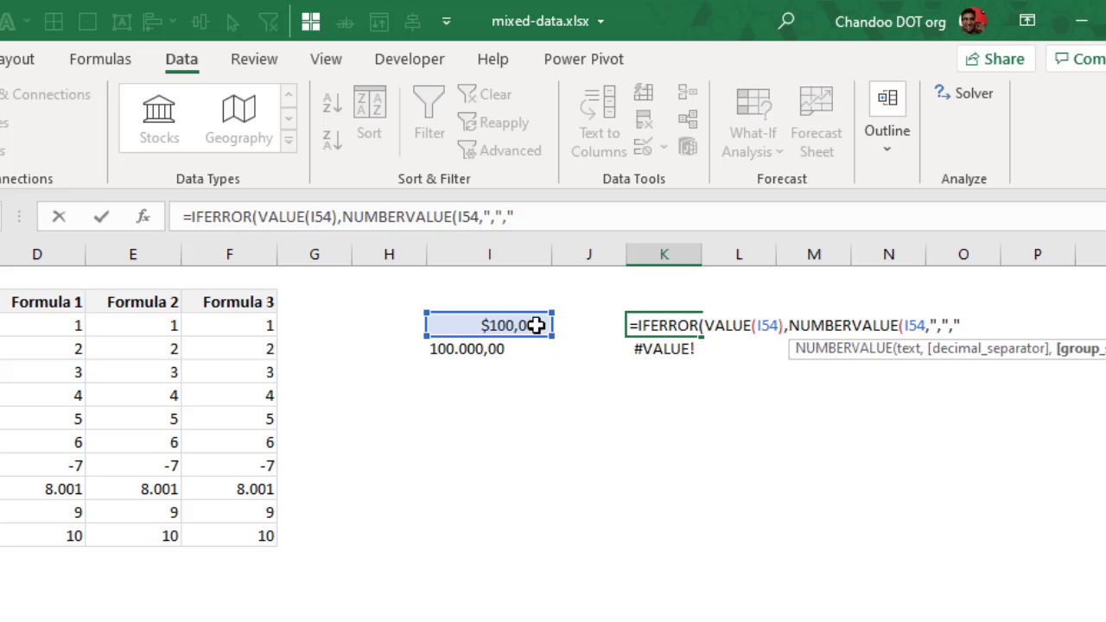
type(".\")")
key("Return")
key("Return")
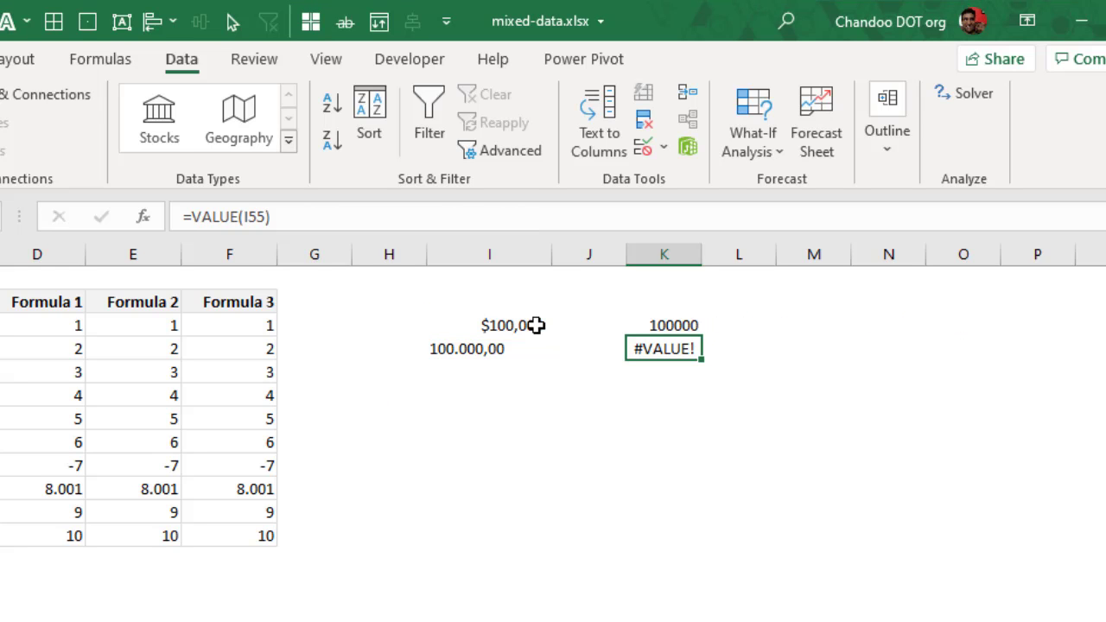
Fill the IFERROR formula down to K55 so it also returns 100000.
left_click(692, 325)
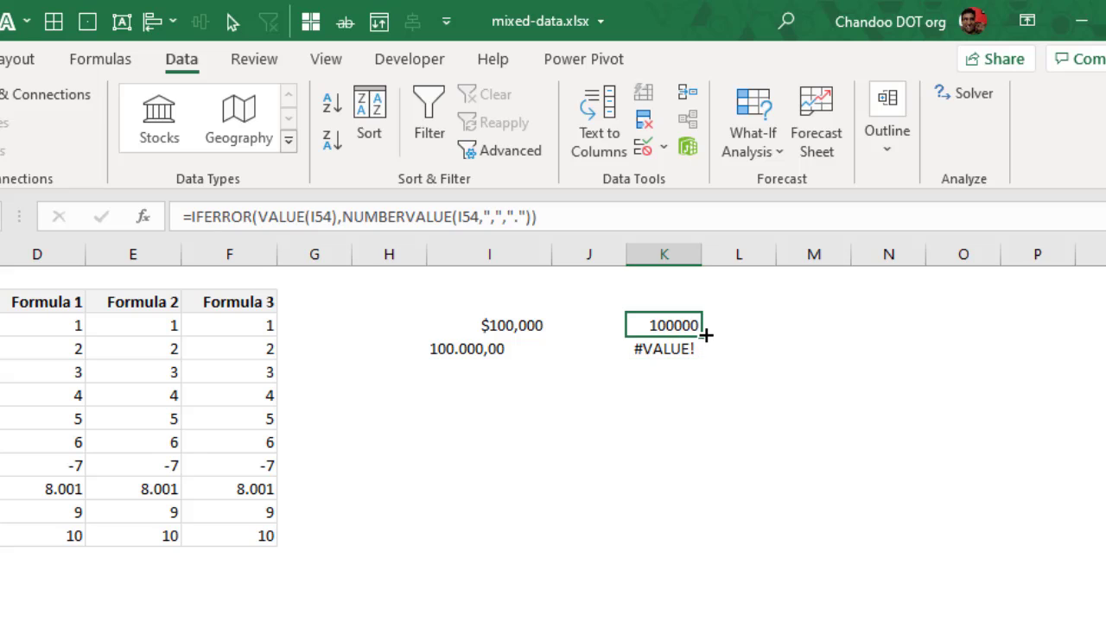
left_click_drag(701, 336, 674, 348)
left_click(728, 418)
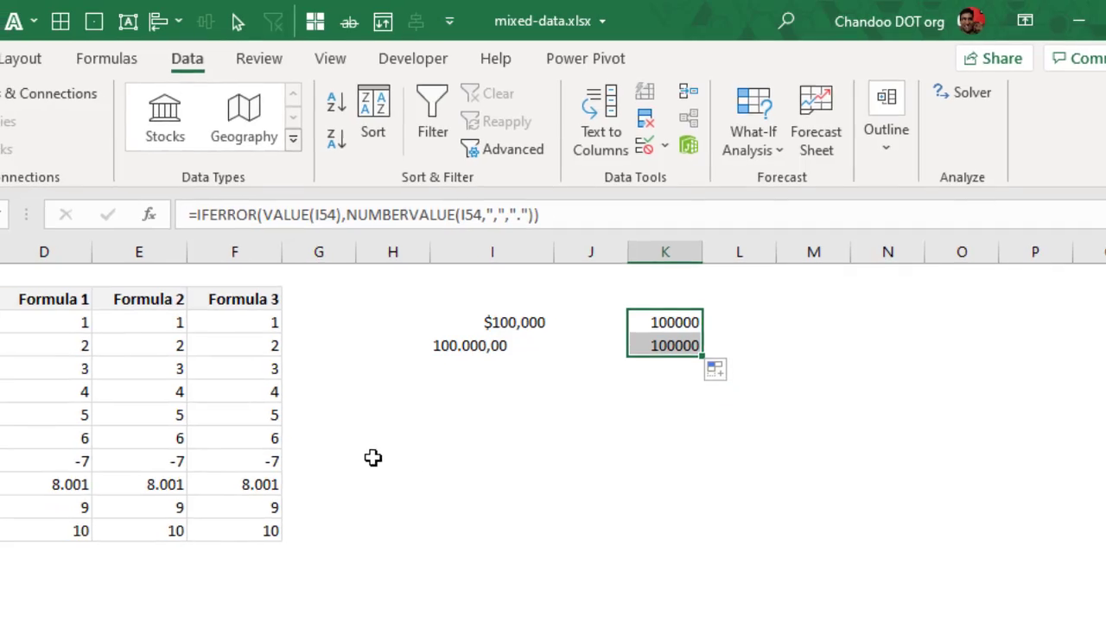
Review the Formula 1–3 conversions in D54, E54 and F54.
left_click(221, 321)
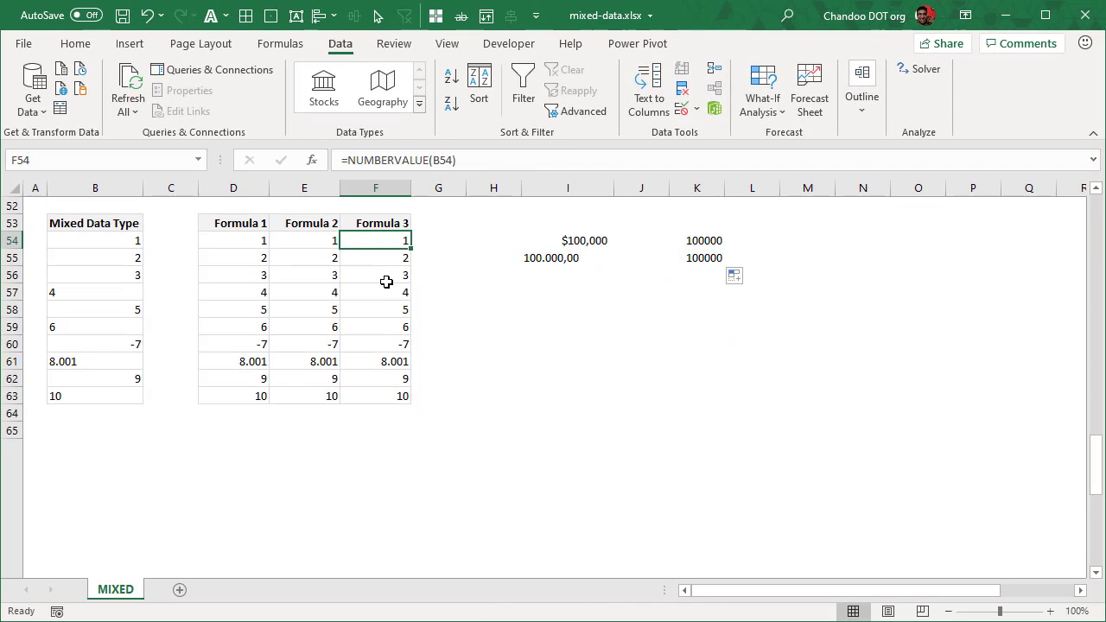
left_click(227, 240)
left_click(318, 236)
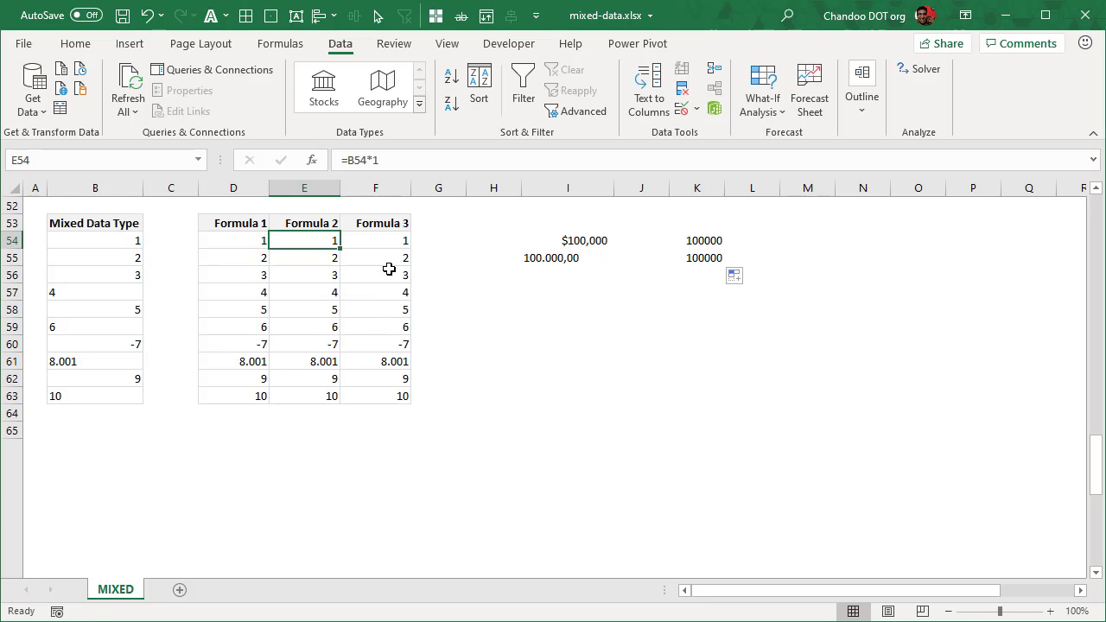
left_click(397, 240)
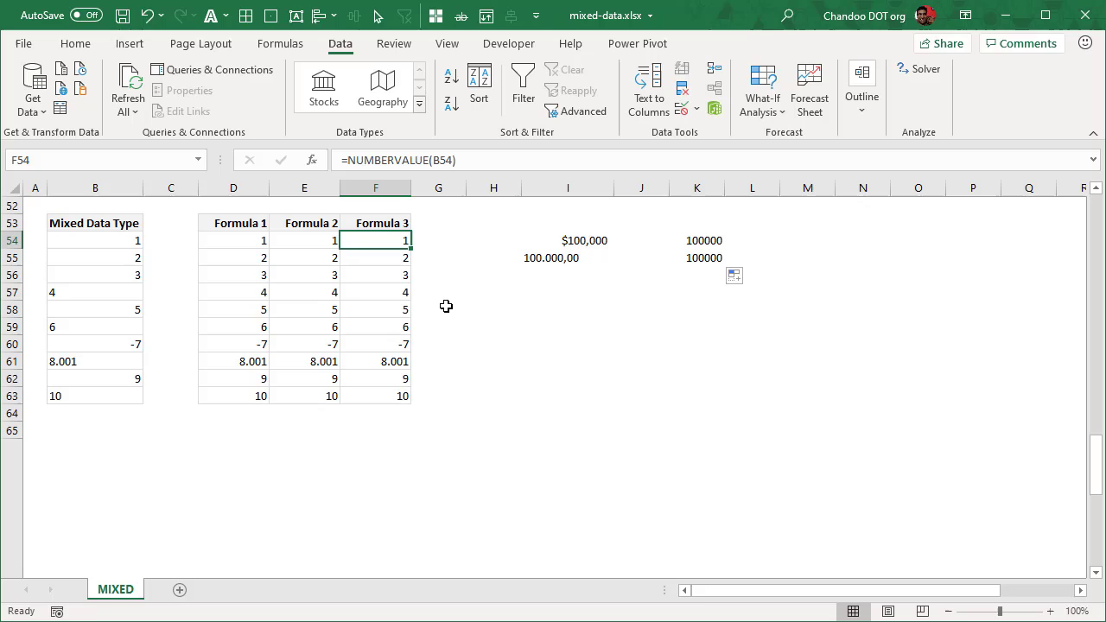
Convert the Mixed Data Type range B69:B79, with its header, into table Table1.
scroll(448, 306, "down", 8)
scroll(452, 308, "up", 3)
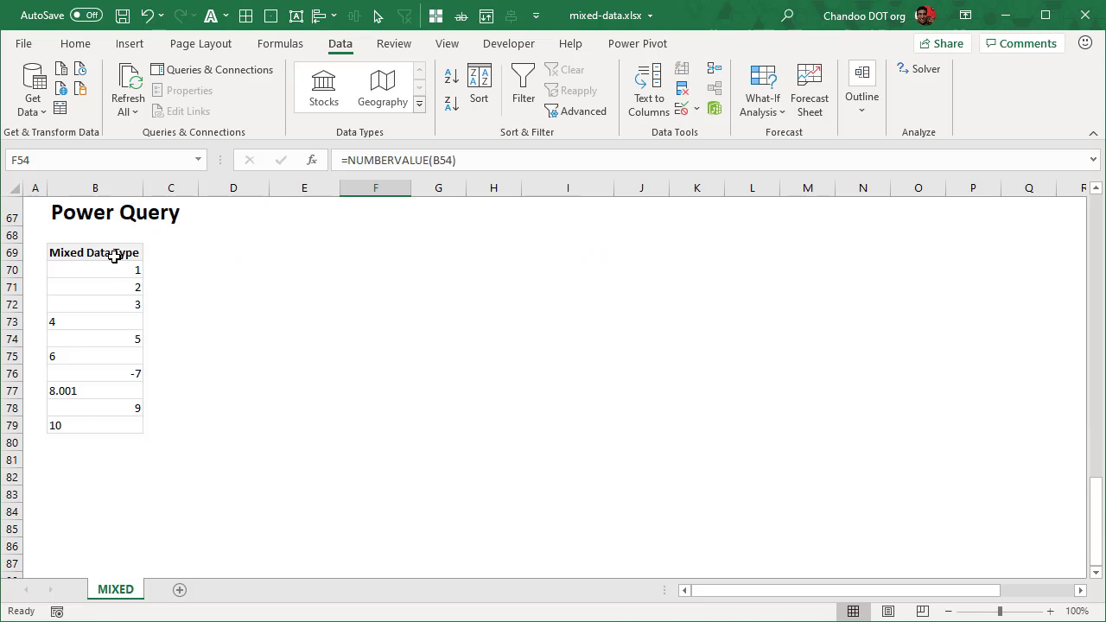
left_click_drag(112, 255, 81, 423)
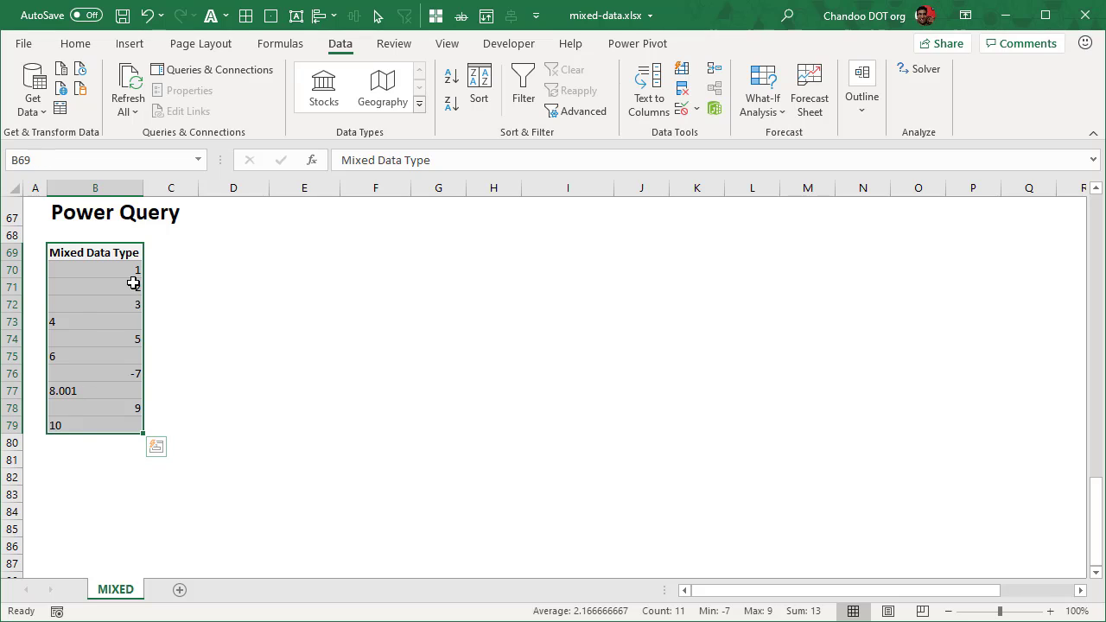
left_click_drag(112, 253, 103, 425)
left_click(127, 43)
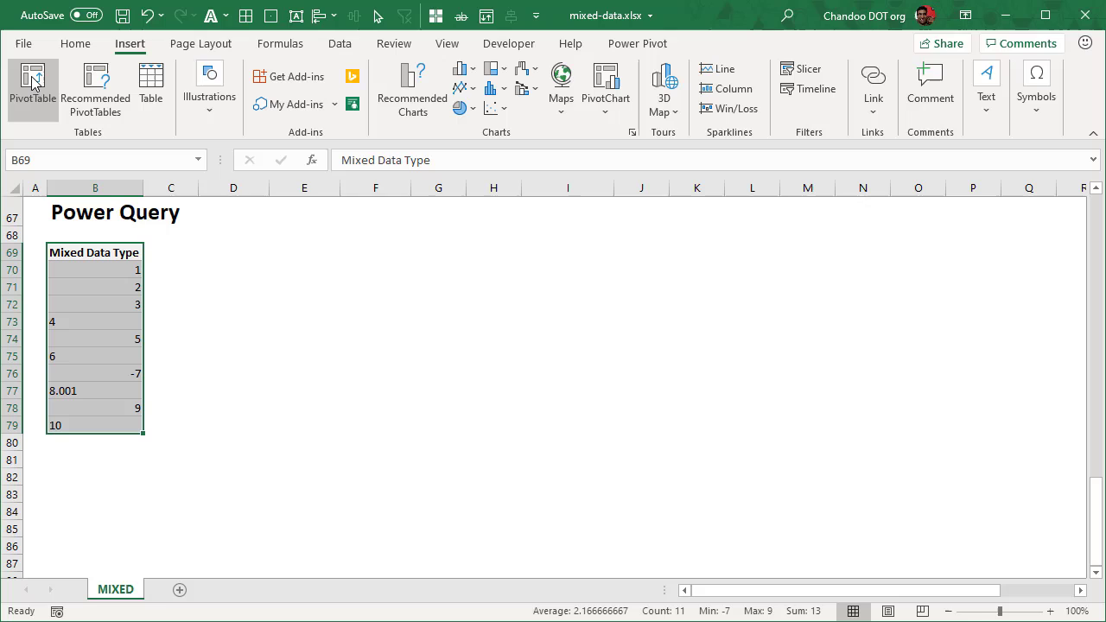
left_click(149, 86)
left_click(492, 419)
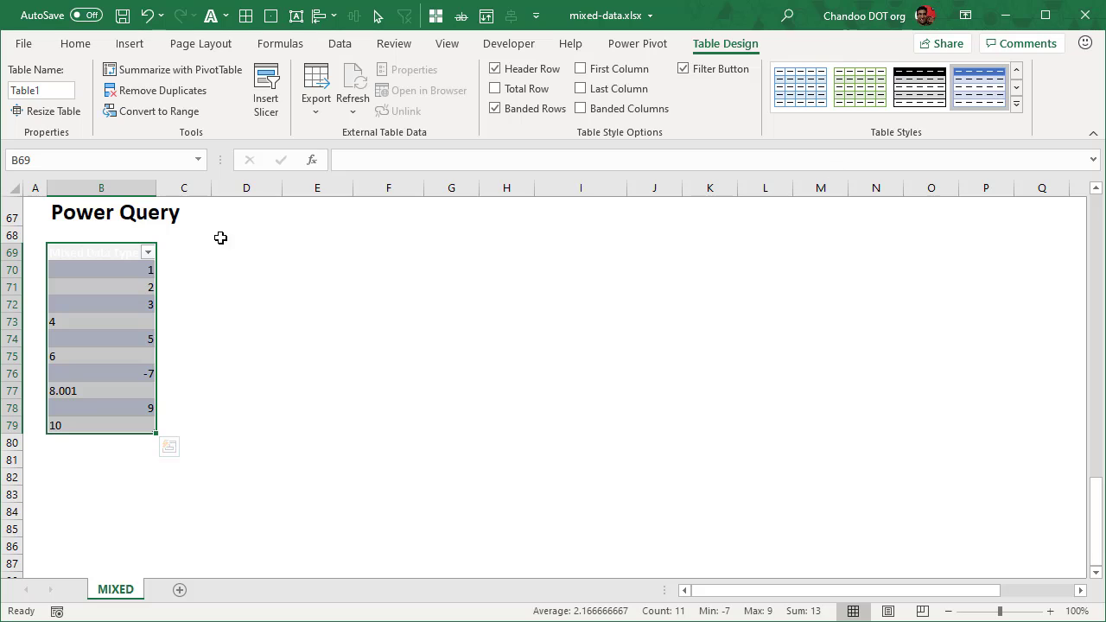
Load Table1 into the Power Query Editor using From Table/Range.
left_click(339, 43)
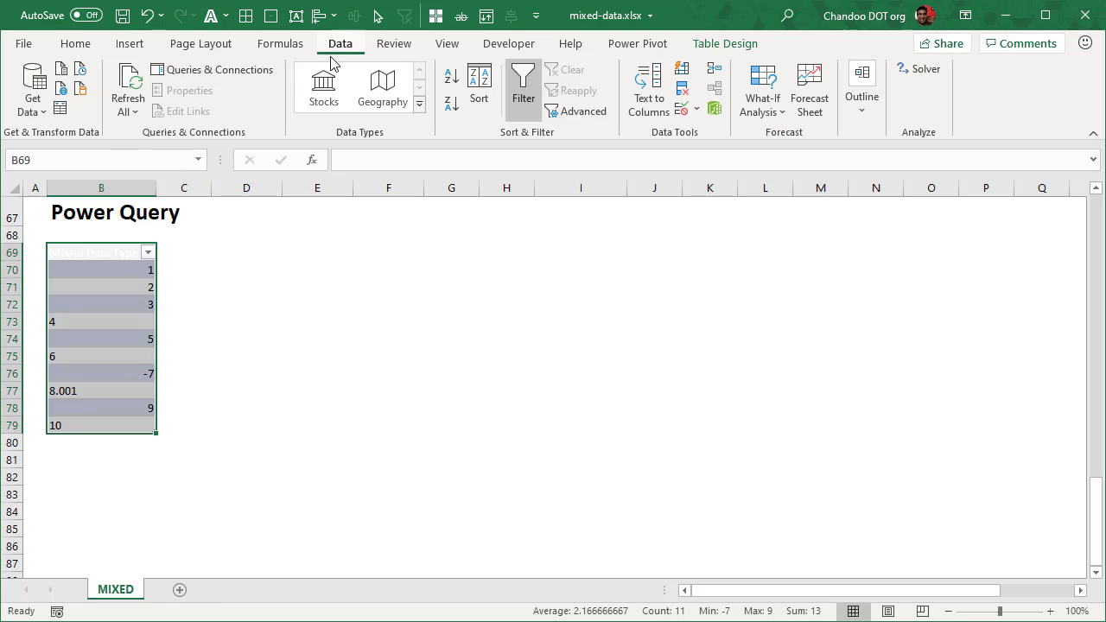
left_click(60, 107)
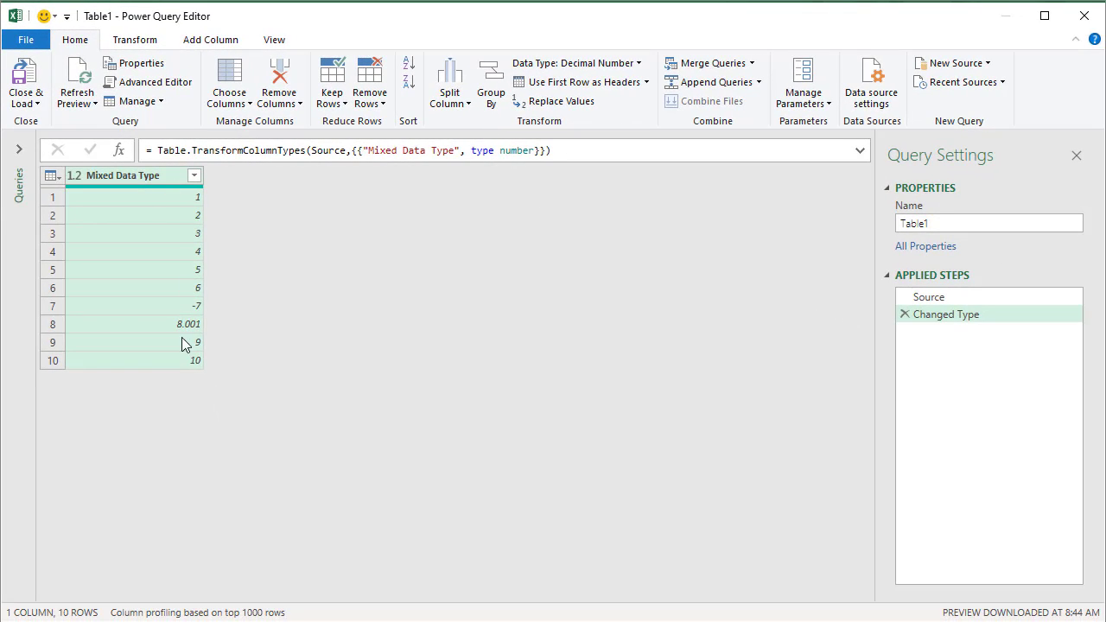
Remove the automatic Changed Type step, then retype the Mixed Data Type column as Decimal Number.
left_click(905, 315)
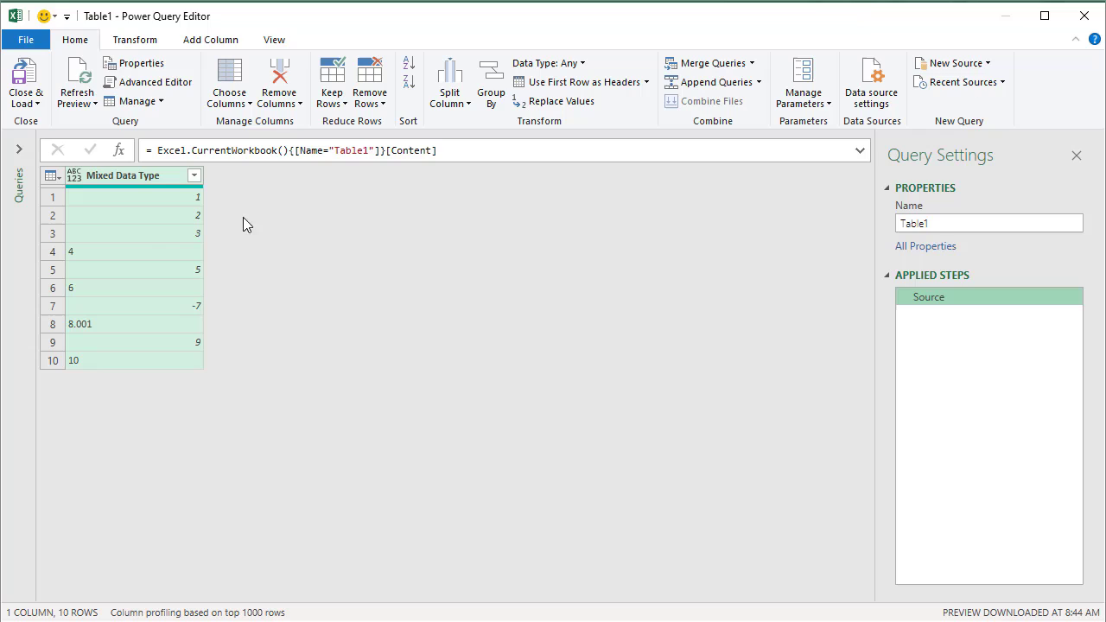
right_click(157, 178)
mouse_move(293, 323)
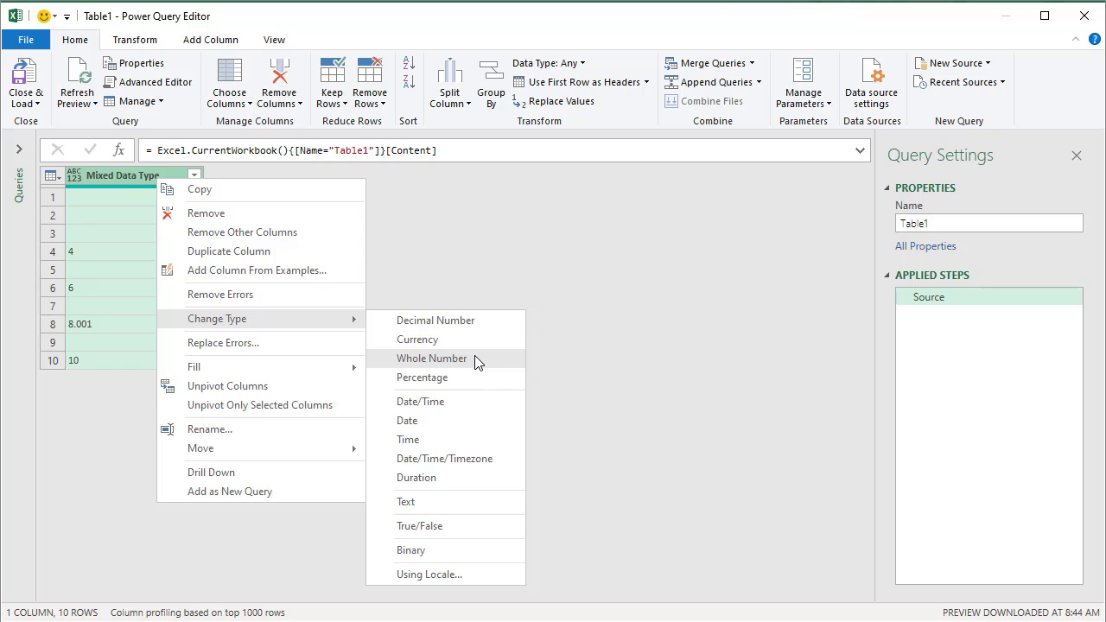
left_click(479, 322)
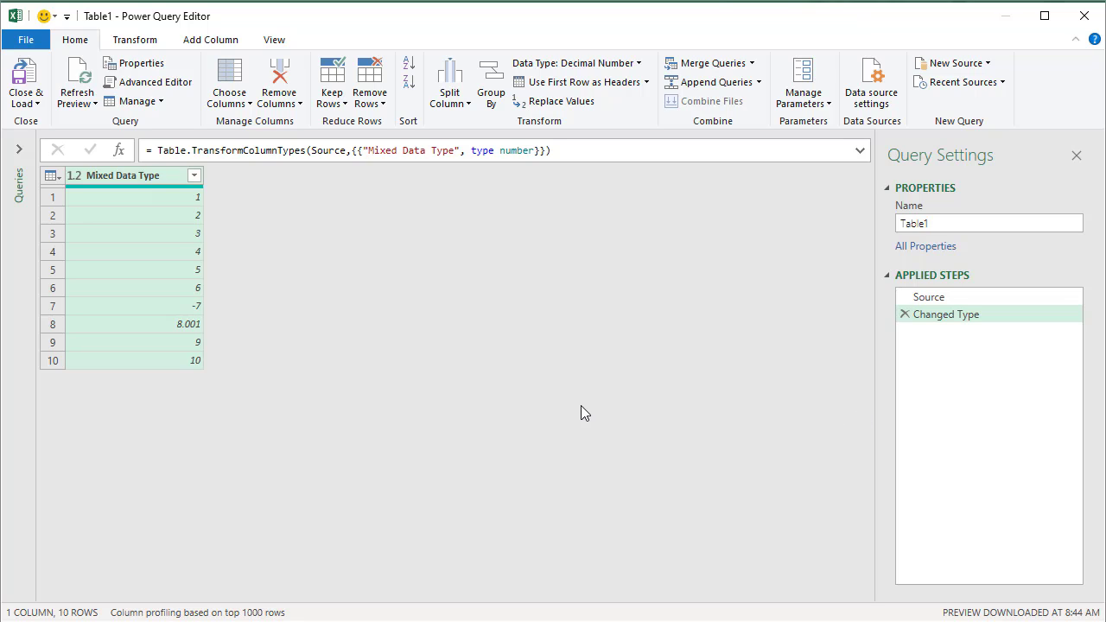
Create blank query Query1 whose source is the list {1,2,3,"4","5","something",6}.
left_click(19, 148)
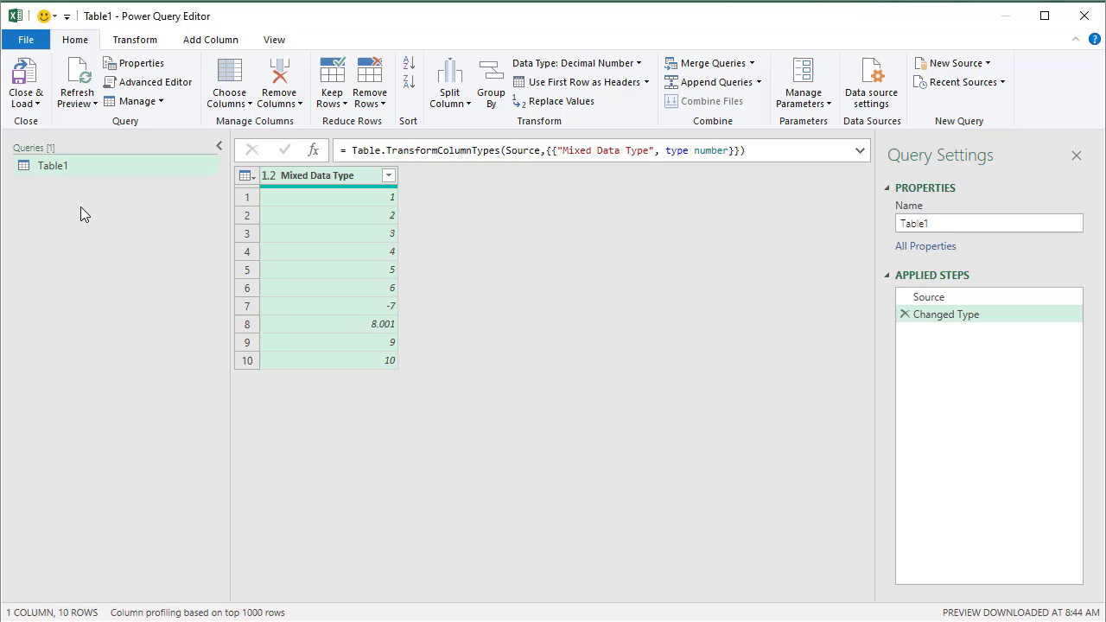
right_click(153, 221)
mouse_move(237, 257)
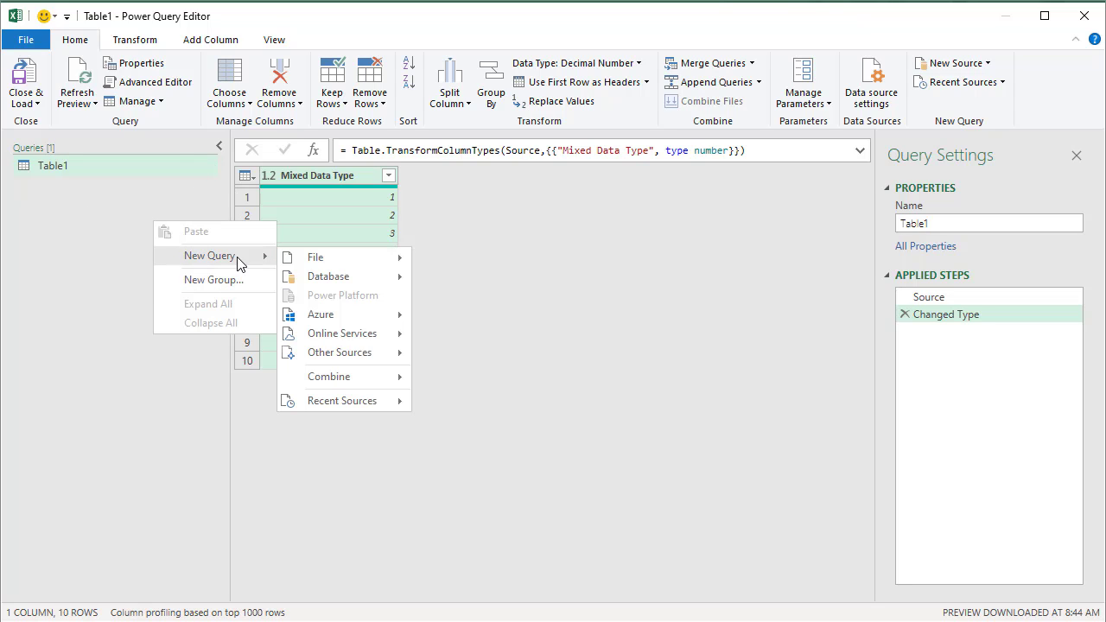
mouse_move(381, 352)
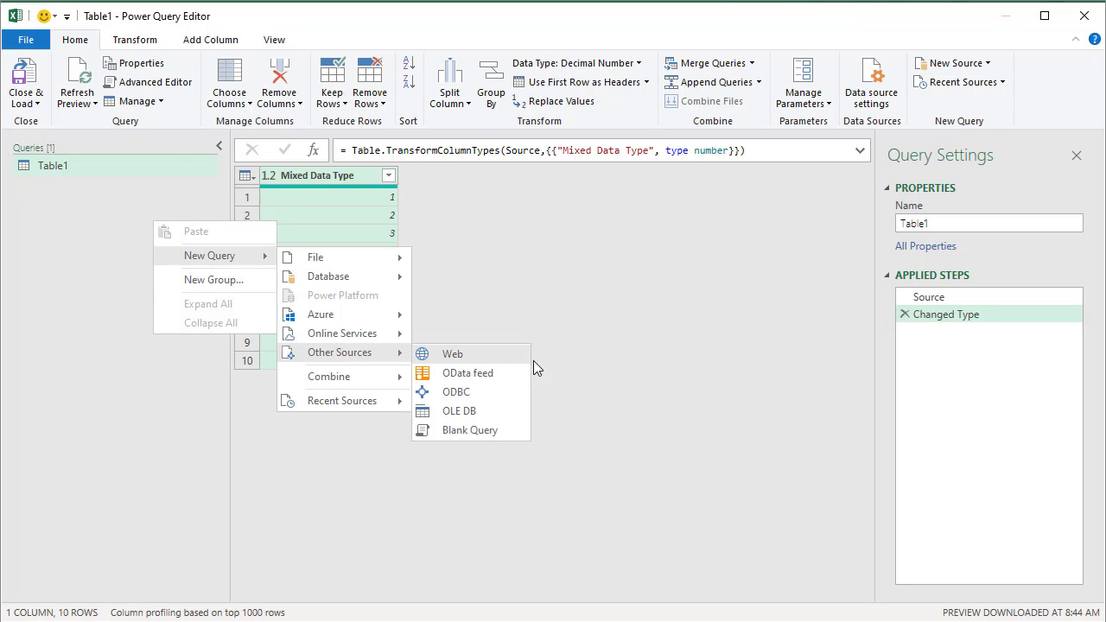
left_click(501, 429)
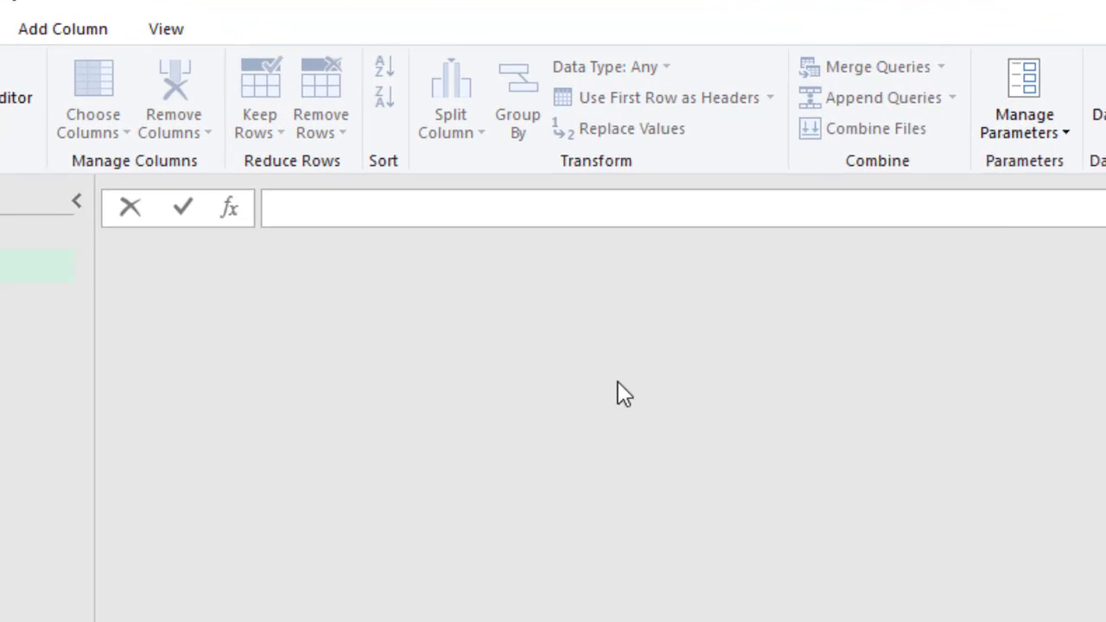
type("{}")
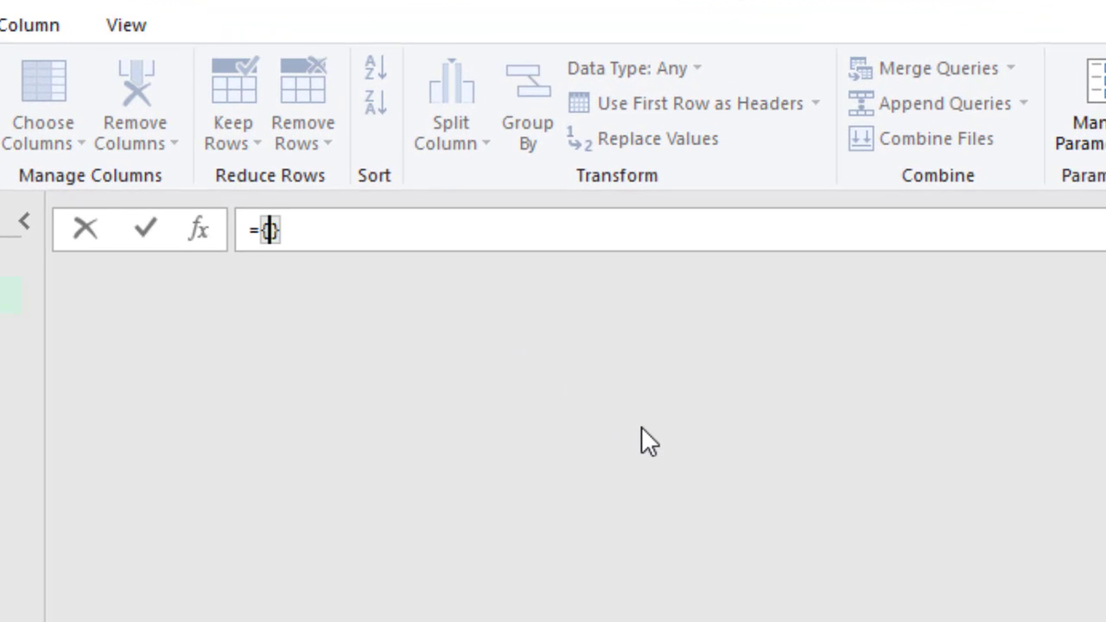
type("1,2")
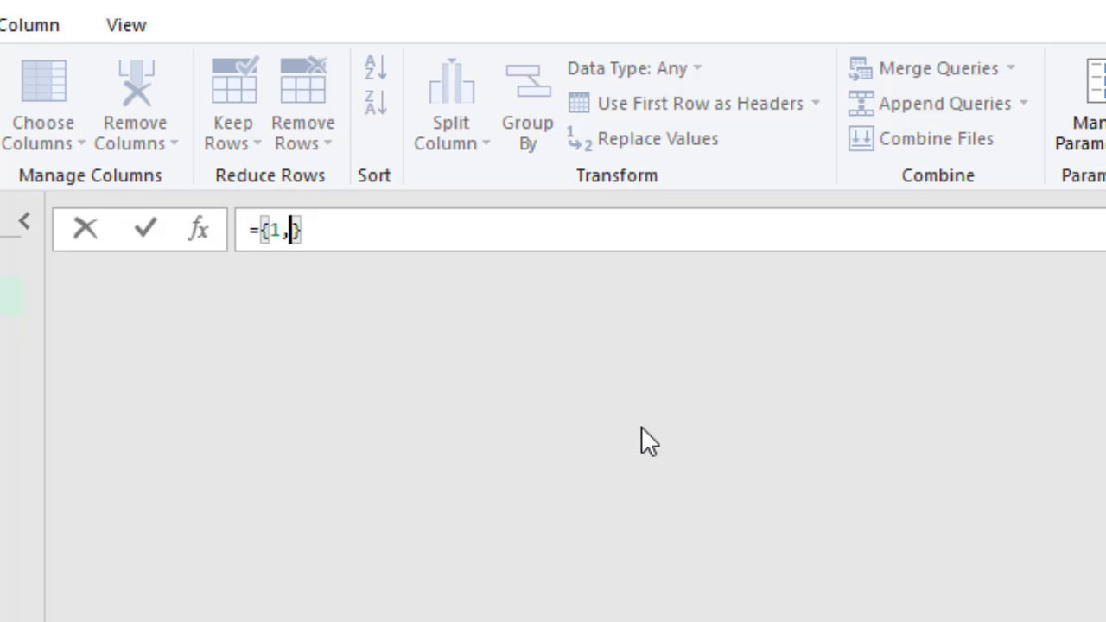
type(",3,\"\"")
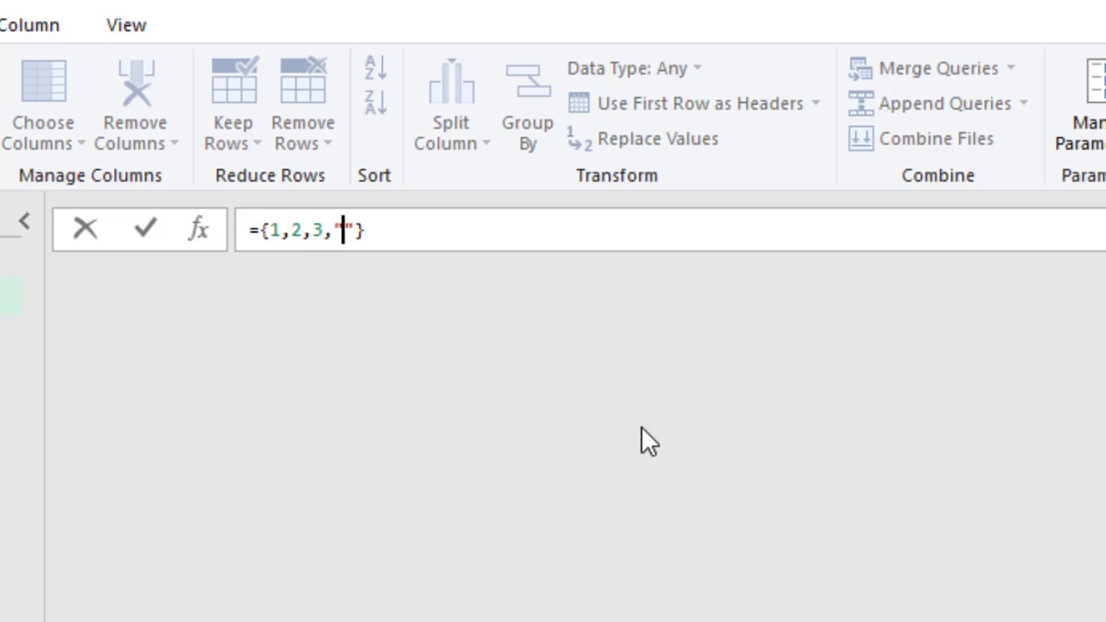
type("4\",\"")
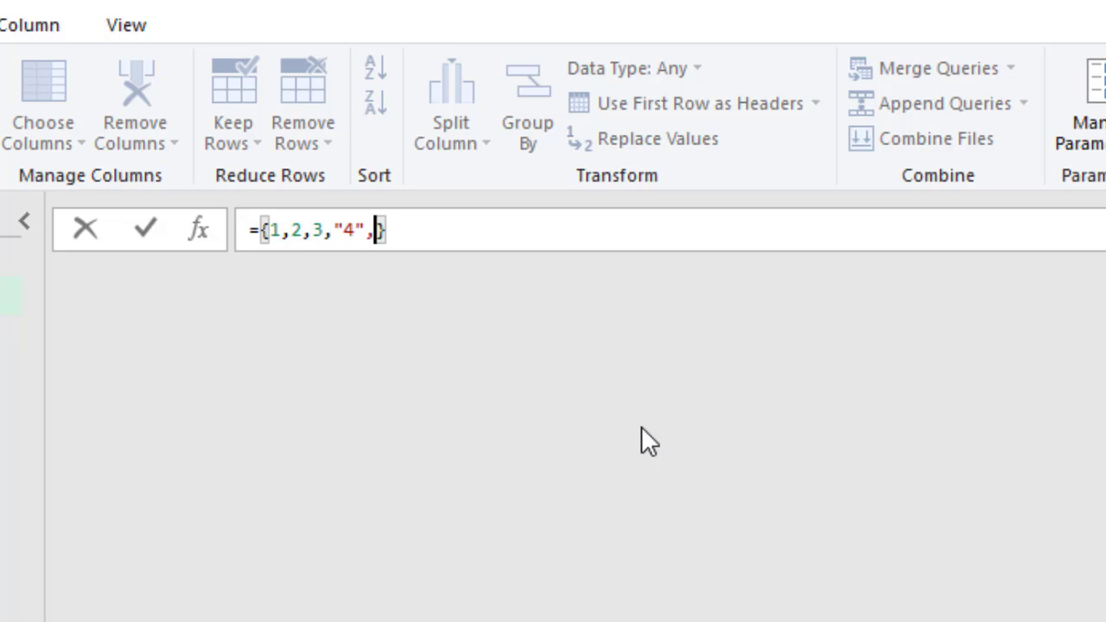
type("5\",")
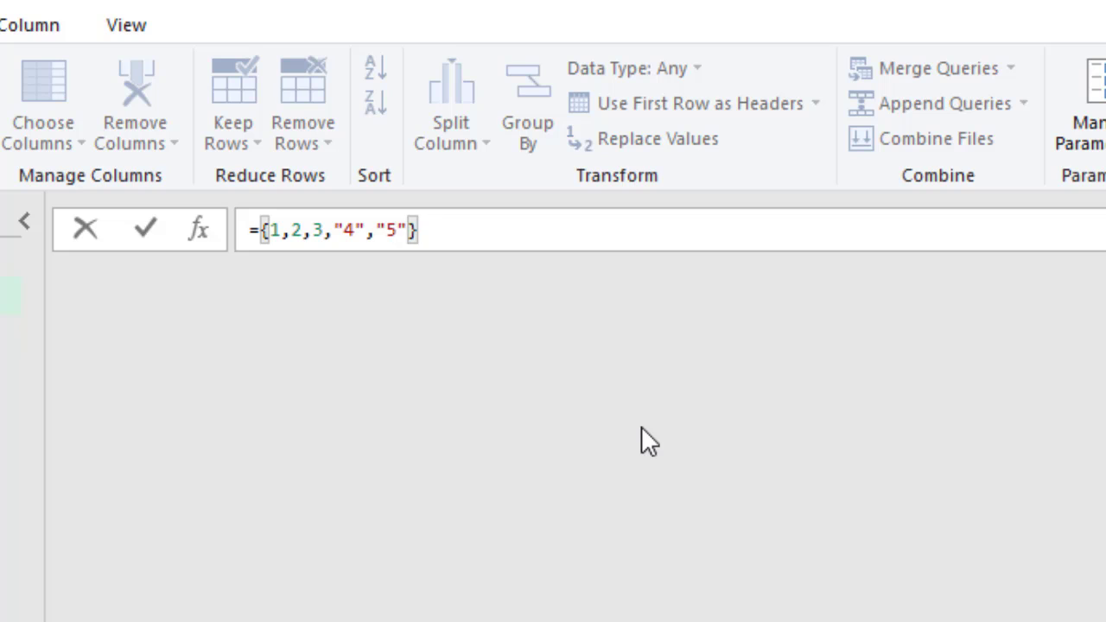
type("\"something")
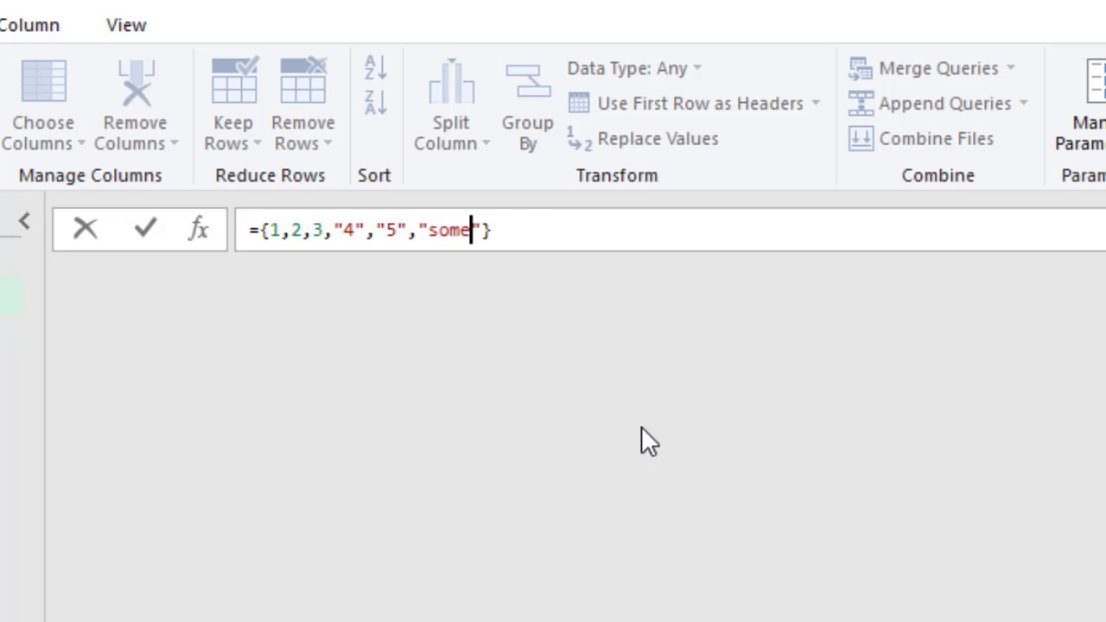
type("\",6")
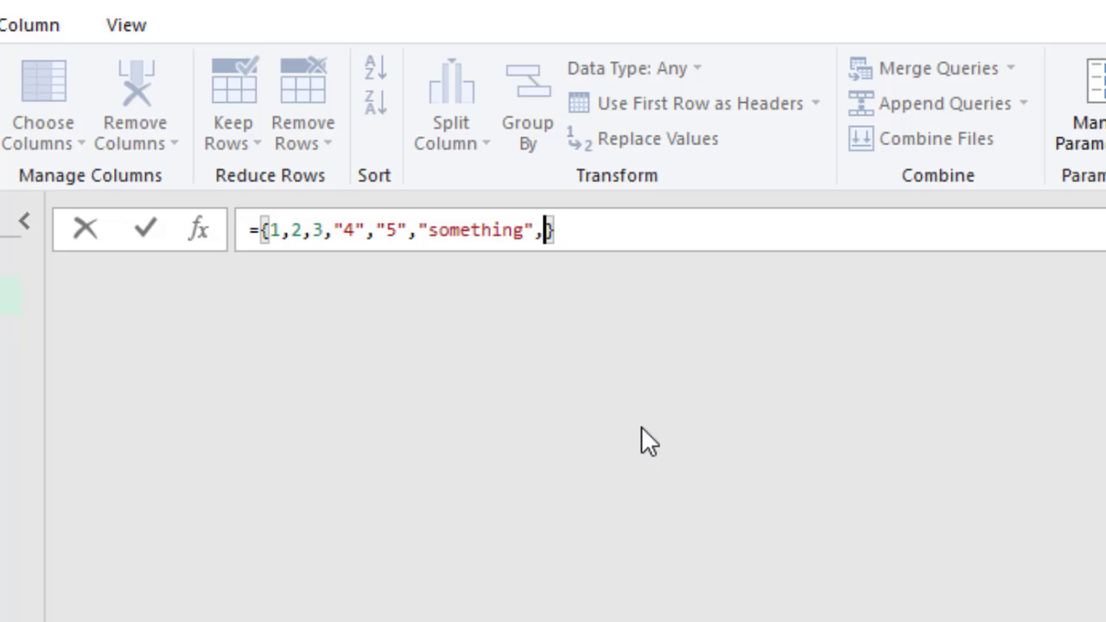
key("Return")
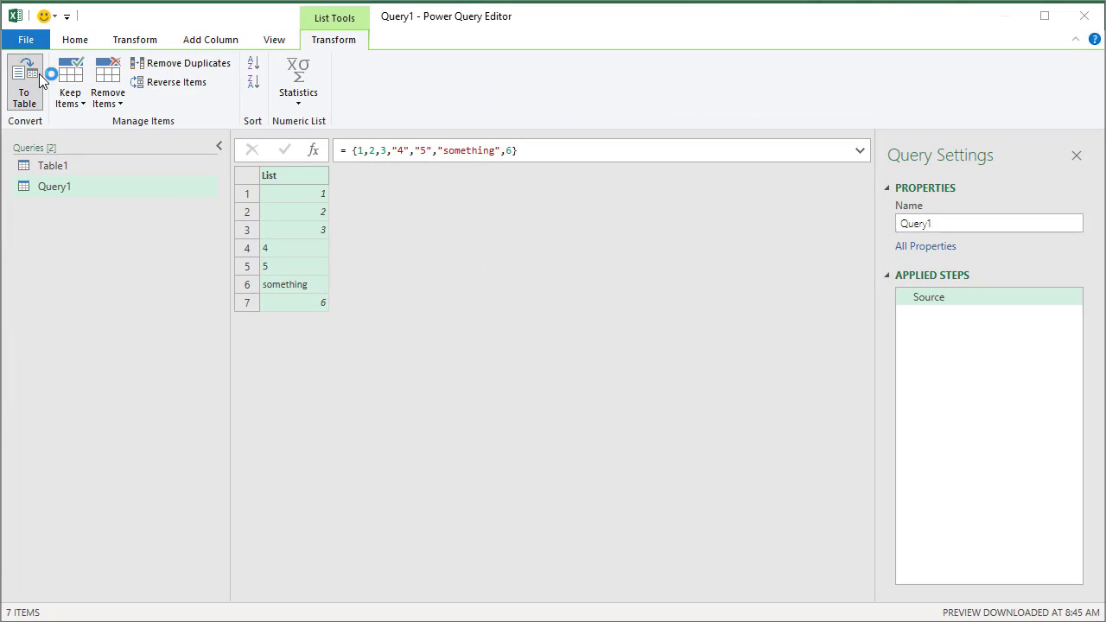
Convert the list to a one-column table, set Column1 to Whole Number, then remove that type step.
left_click(39, 73)
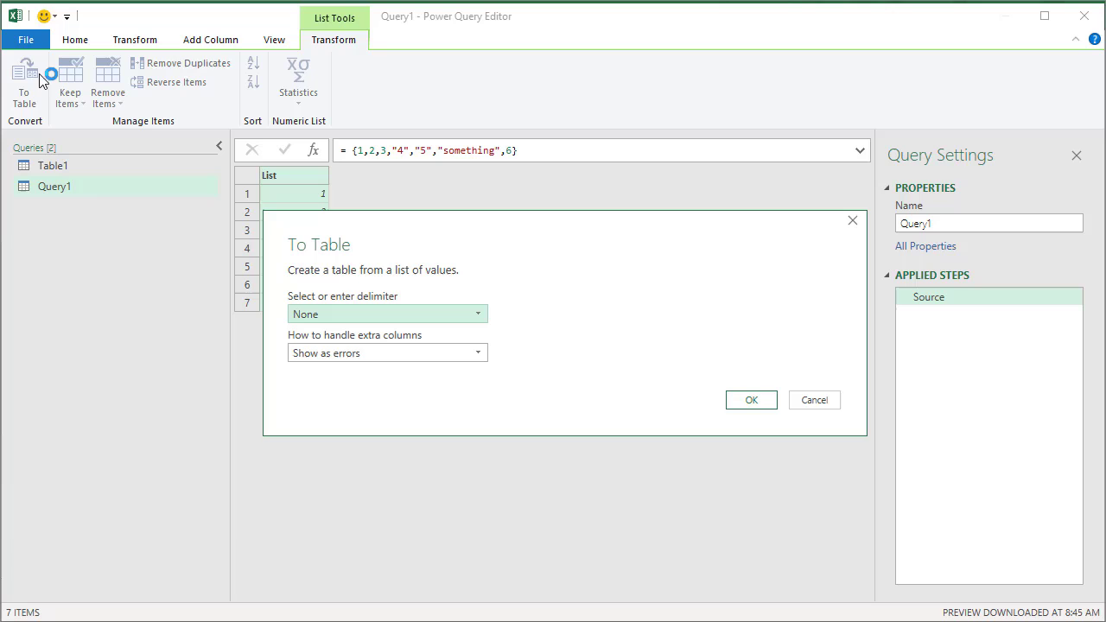
left_click(736, 399)
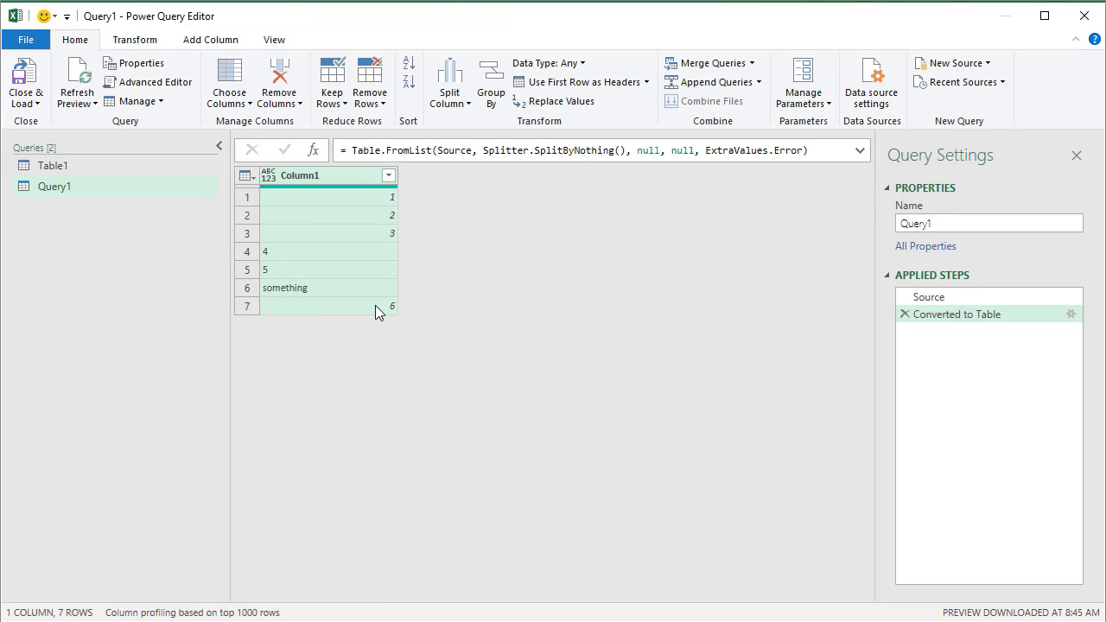
right_click(332, 180)
mouse_move(496, 316)
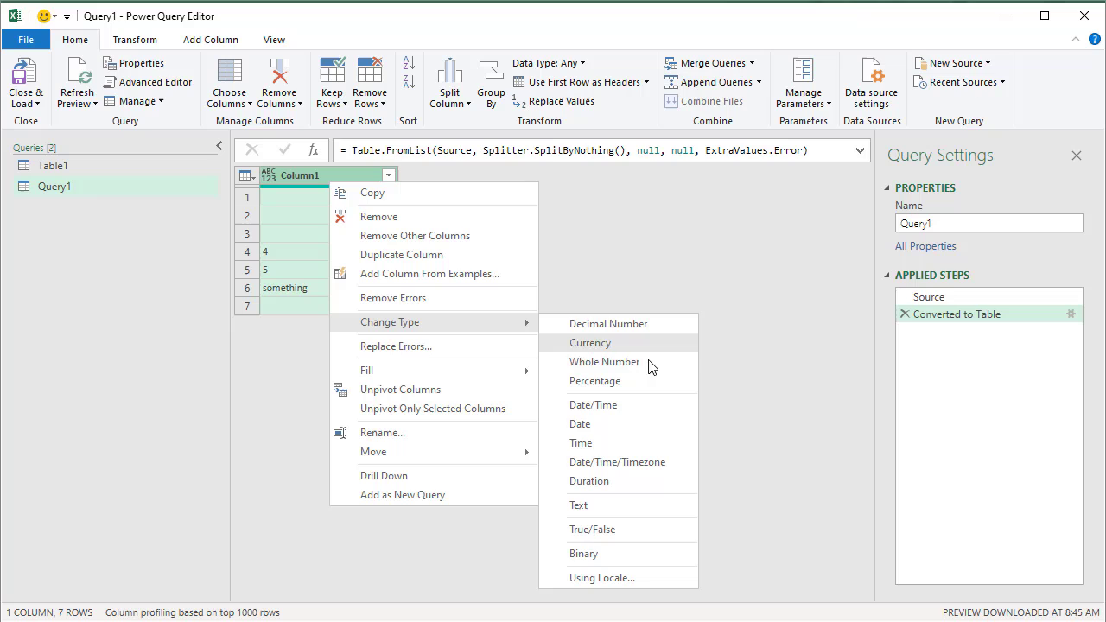
left_click(646, 362)
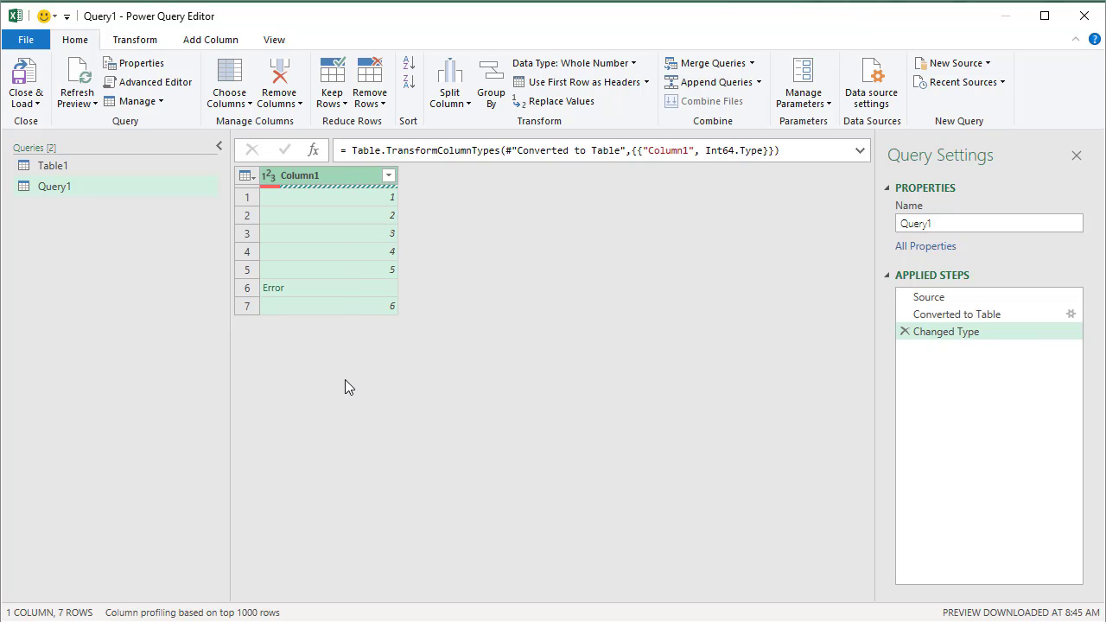
left_click(904, 331)
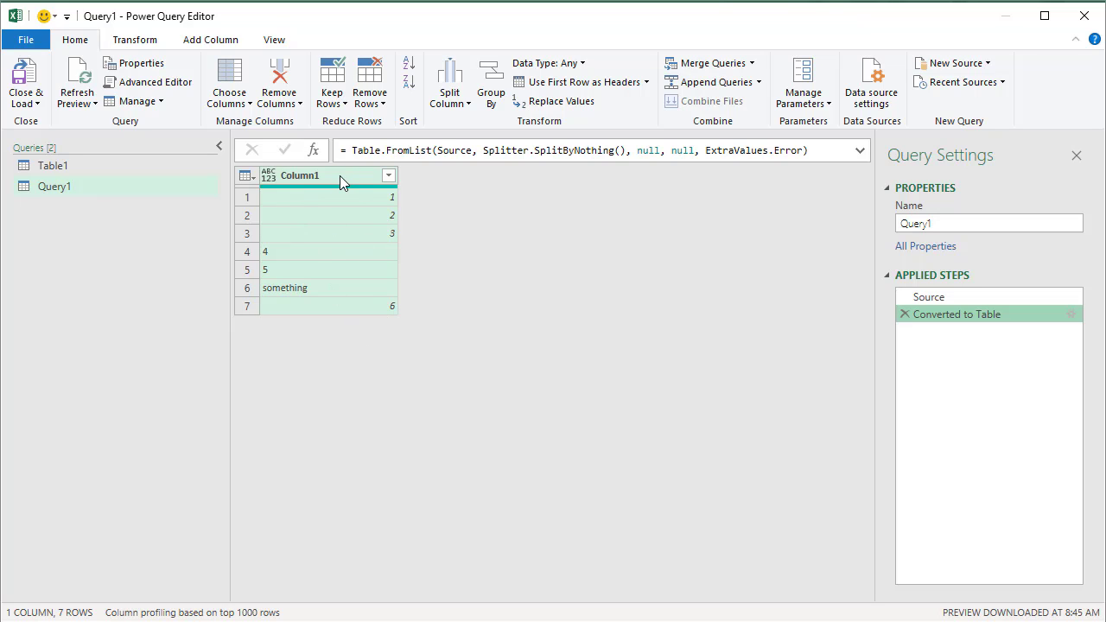
Start a new custom column named 'after conversion'.
left_click(210, 41)
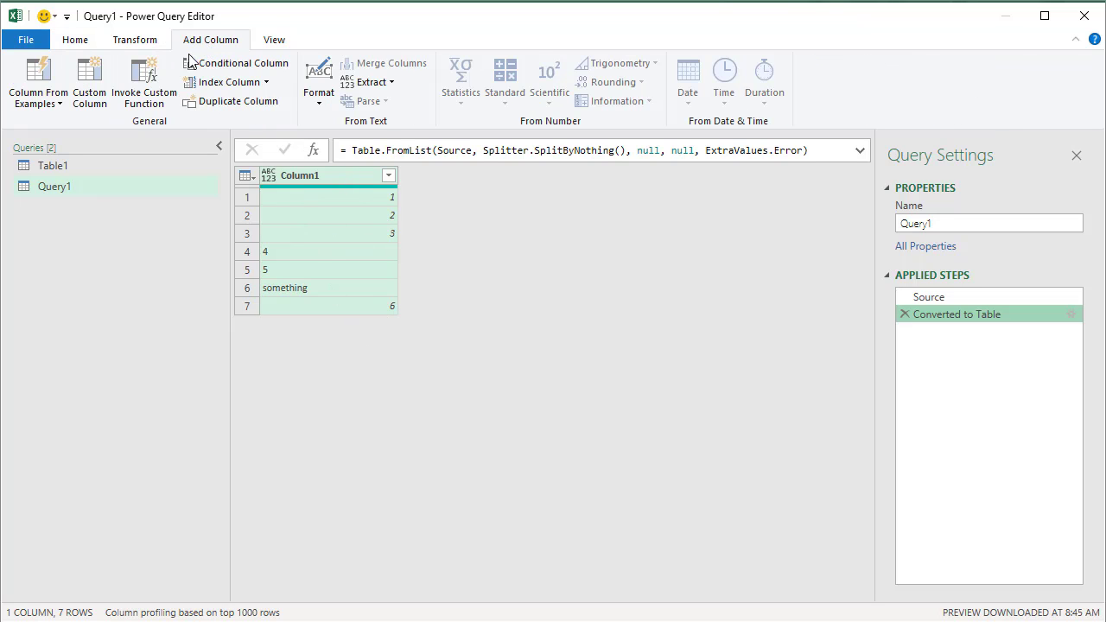
left_click(89, 80)
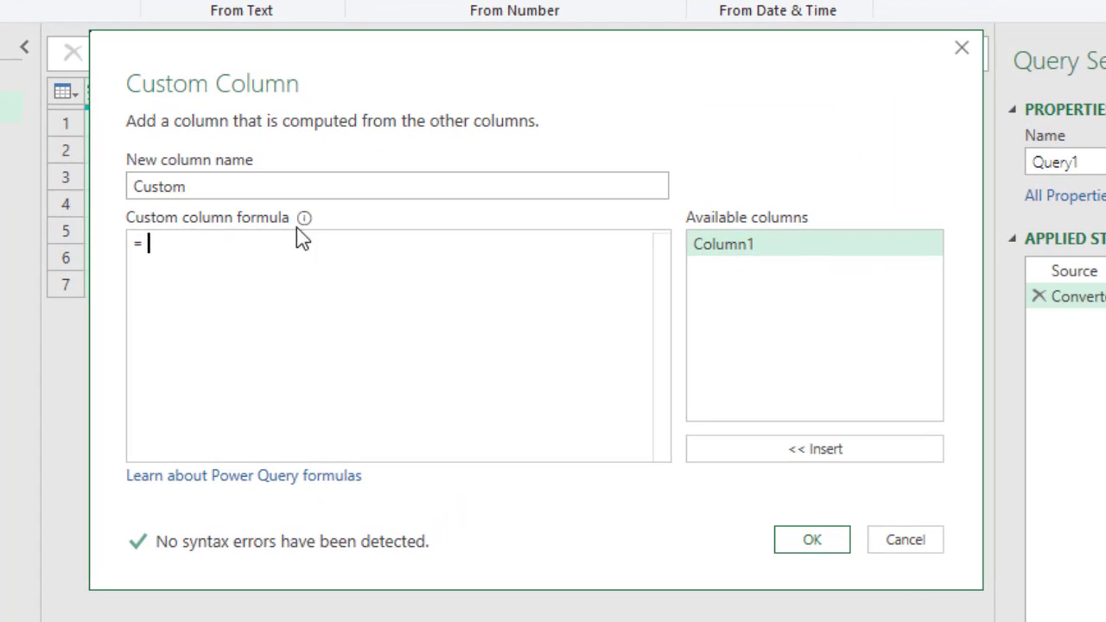
left_click(402, 243)
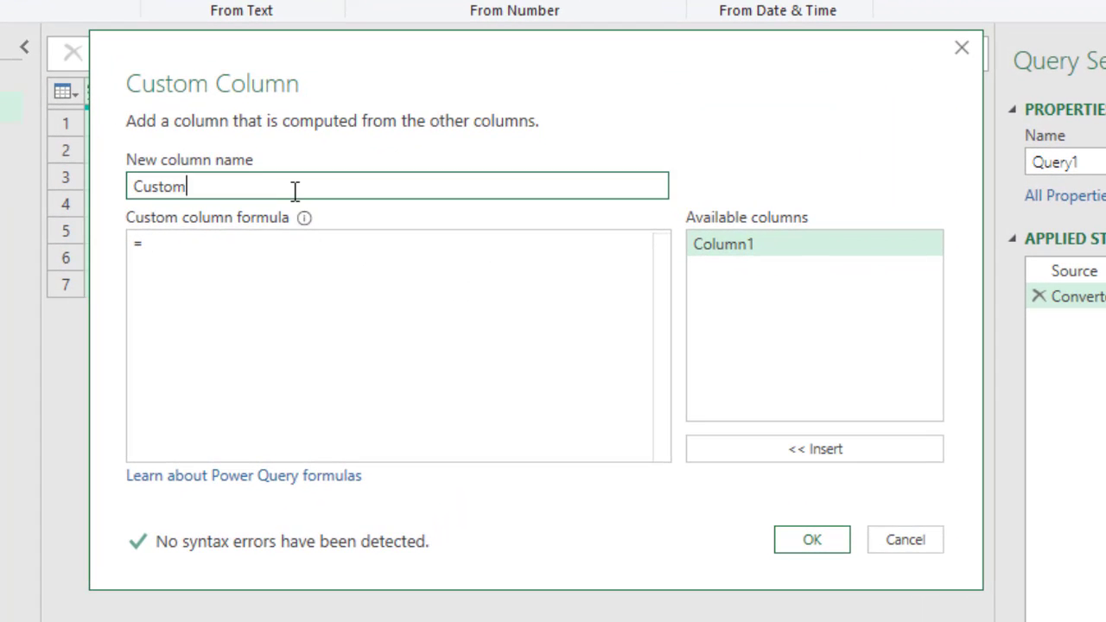
double_click(294, 190)
type("after conversion")
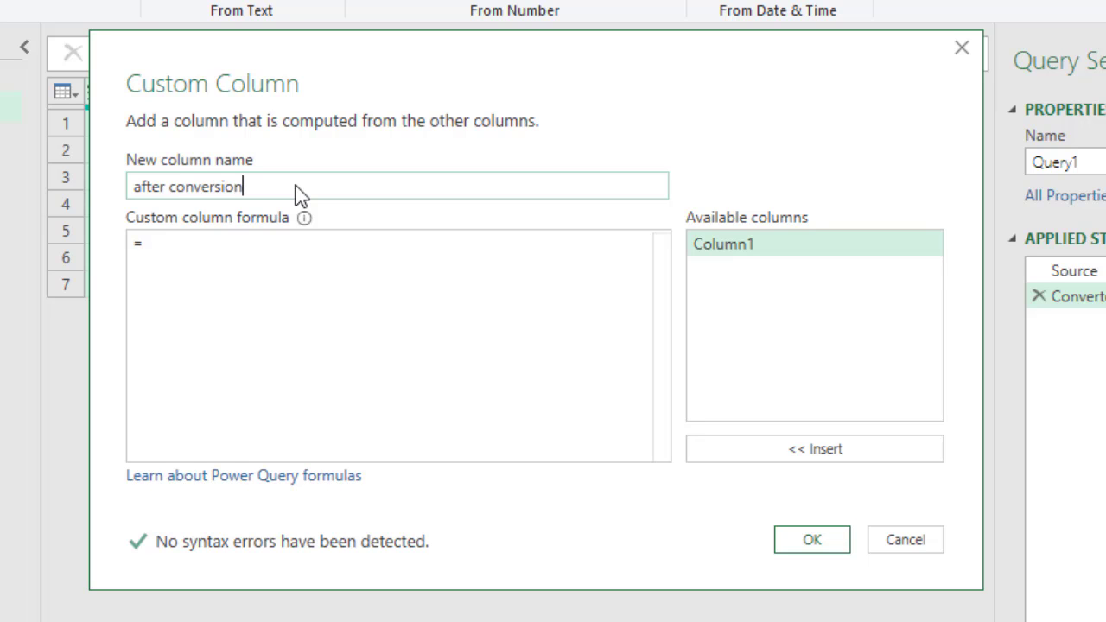
Give it the formula try Number.From([Column1]) otherwise [Column1] and create the column.
left_click(207, 261)
type("try ")
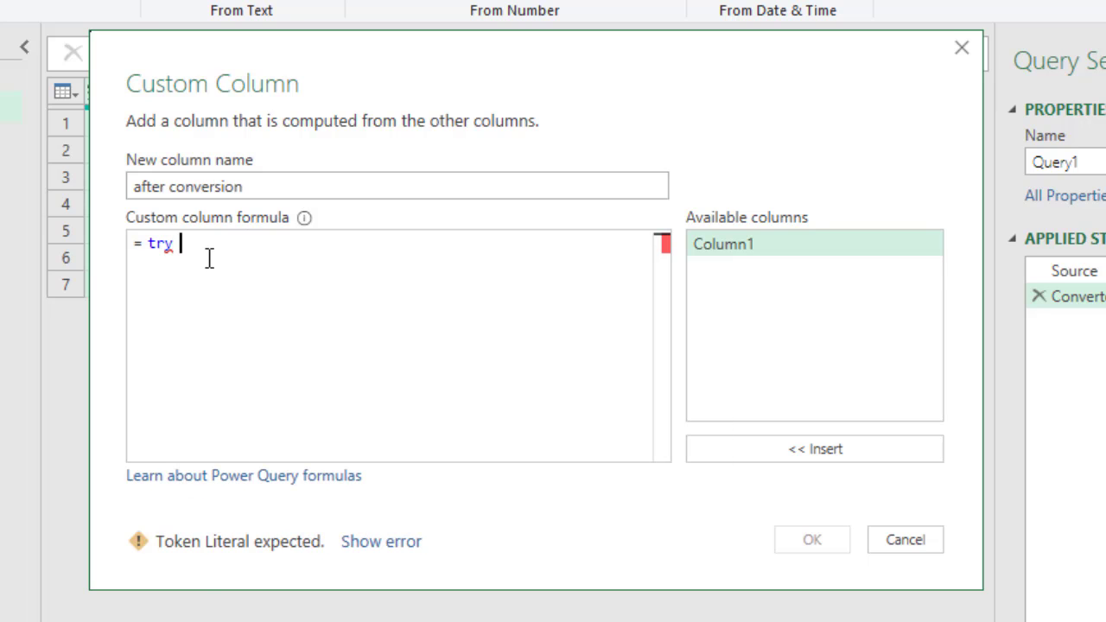
type("number.")
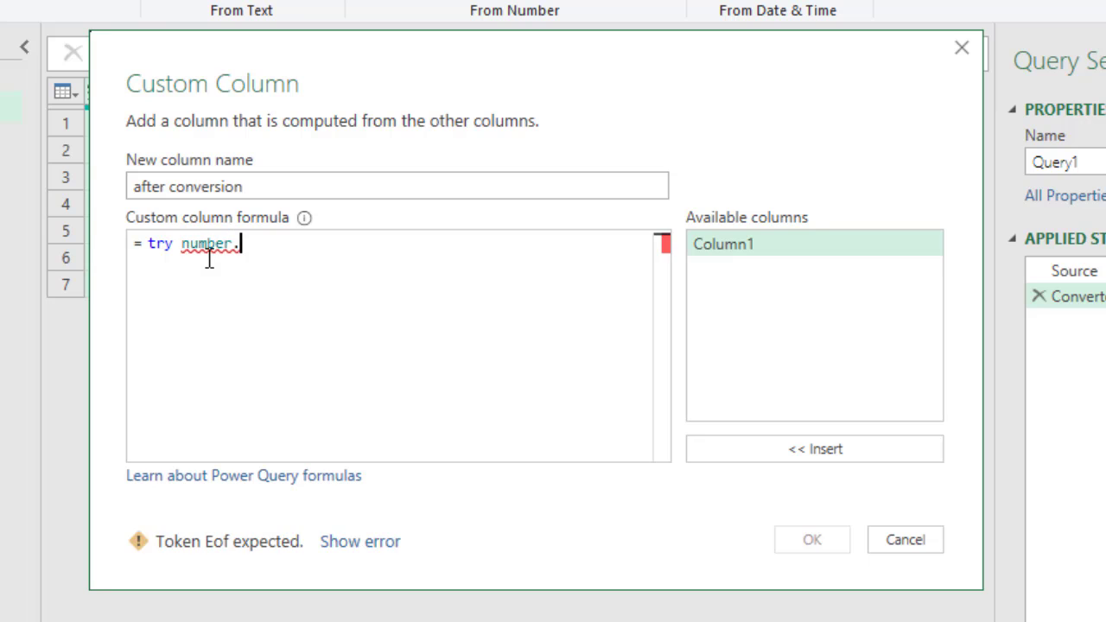
type("from")
key("BackSpace")
key("BackSpace")
key("BackSpace")
key("BackSpace")
key("BackSpace")
key("BackSpace")
key("BackSpace")
key("BackSpace")
key("BackSpace")
key("BackSpace")
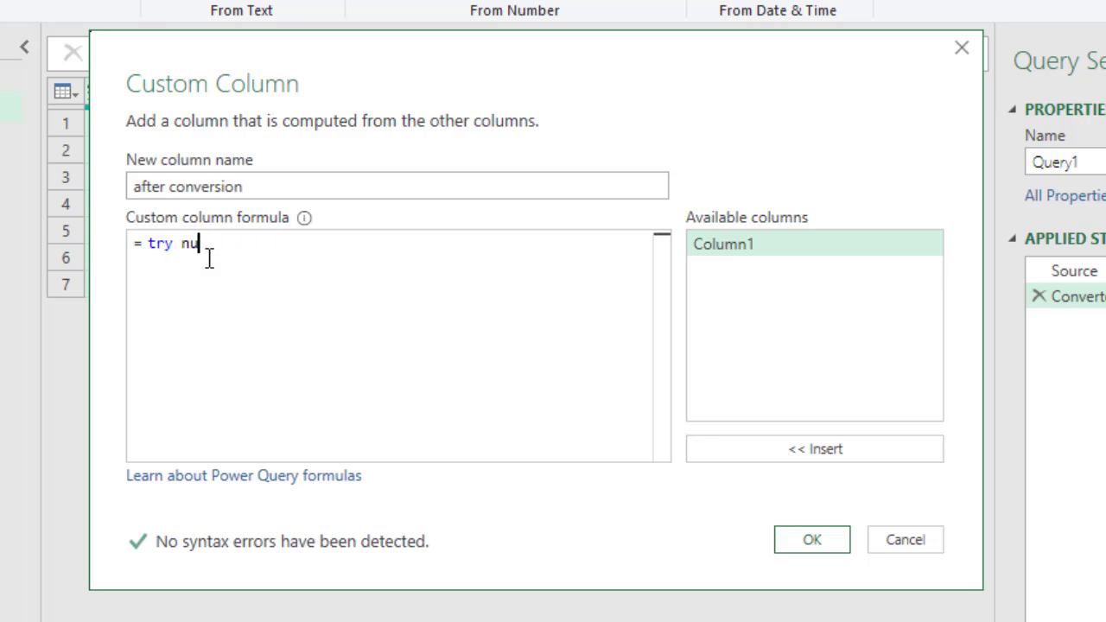
key("BackSpace")
type("Number.From(")
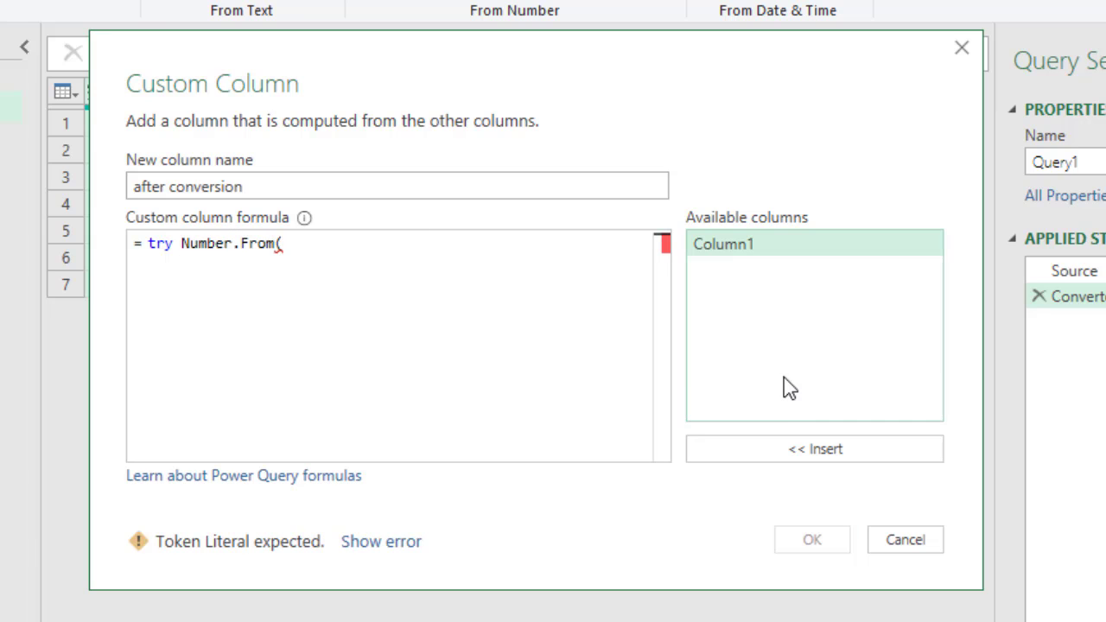
left_click(784, 455)
type(")")
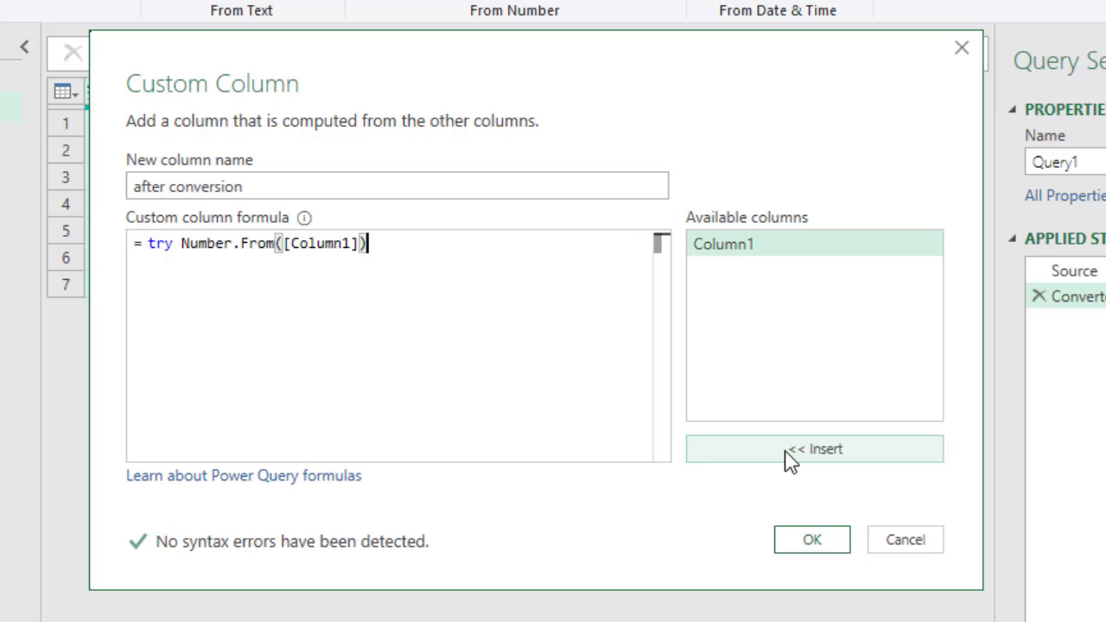
type("otherwise")
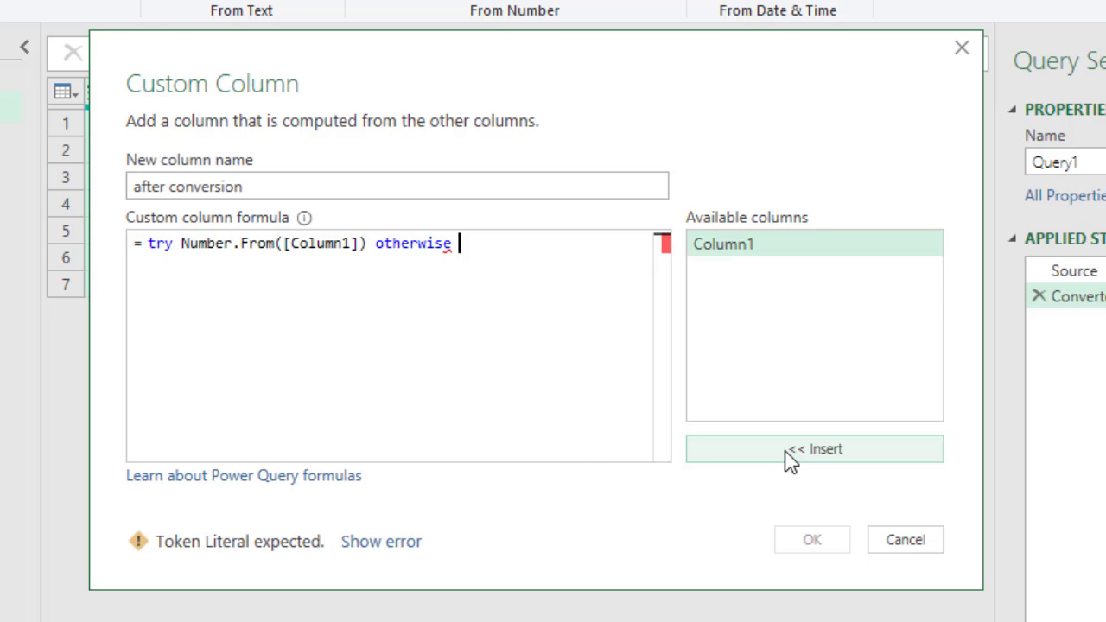
left_click(791, 451)
left_click(838, 537)
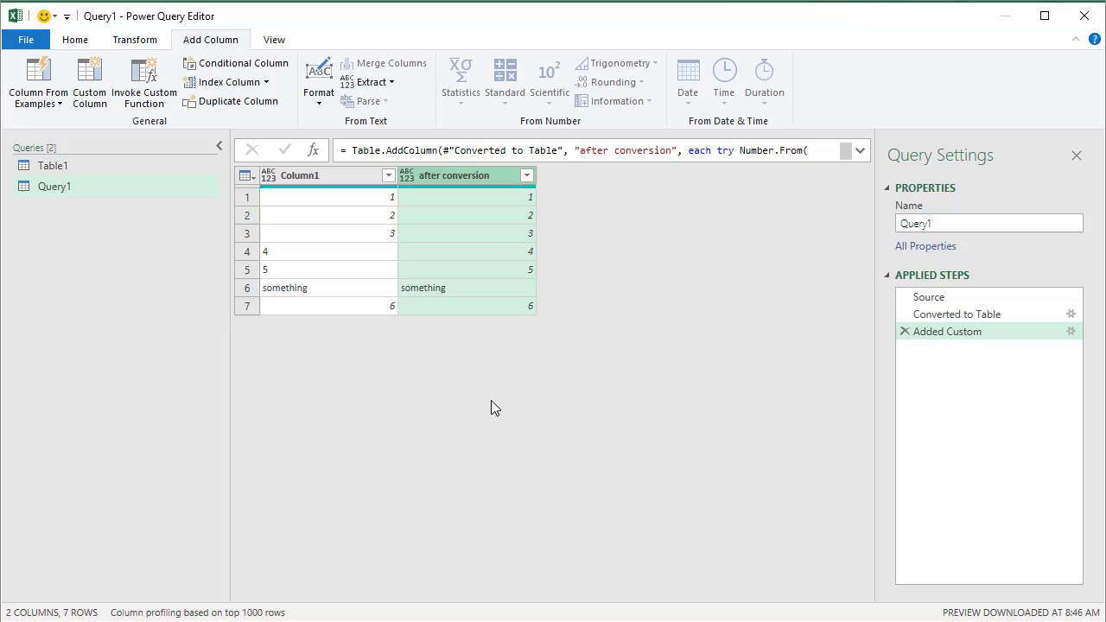
Close the Power Query Editor and discard the query changes.
left_click(1080, 21)
left_click(647, 360)
left_click(338, 334)
scroll(380, 378, "up", 20)
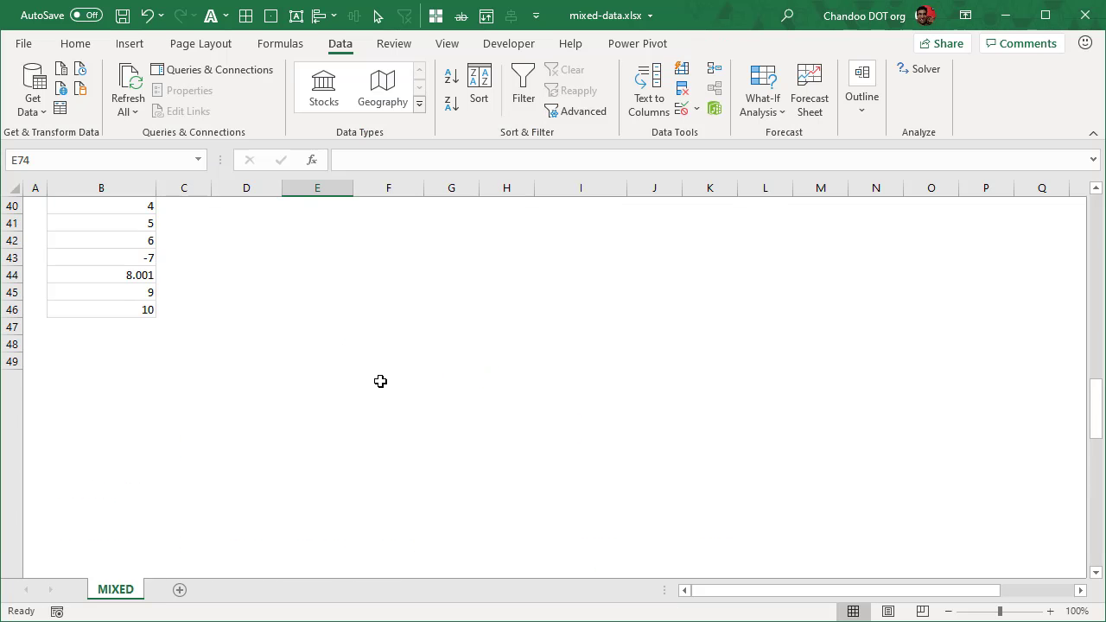
scroll(278, 406, "down", 5)
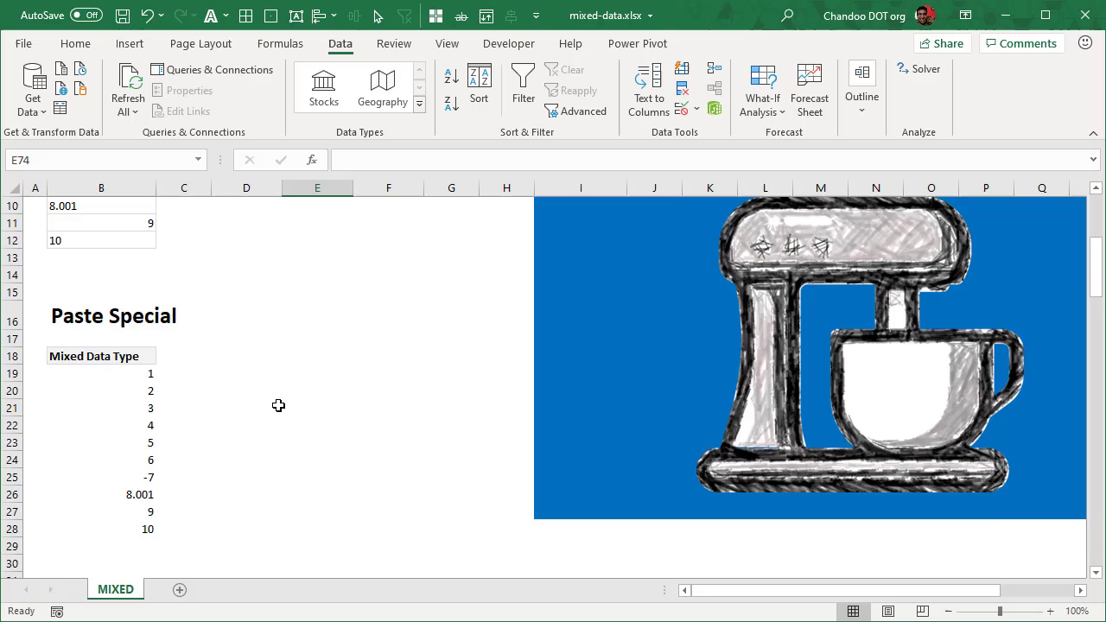
scroll(278, 405, "up", 2)
scroll(278, 405, "down", 1)
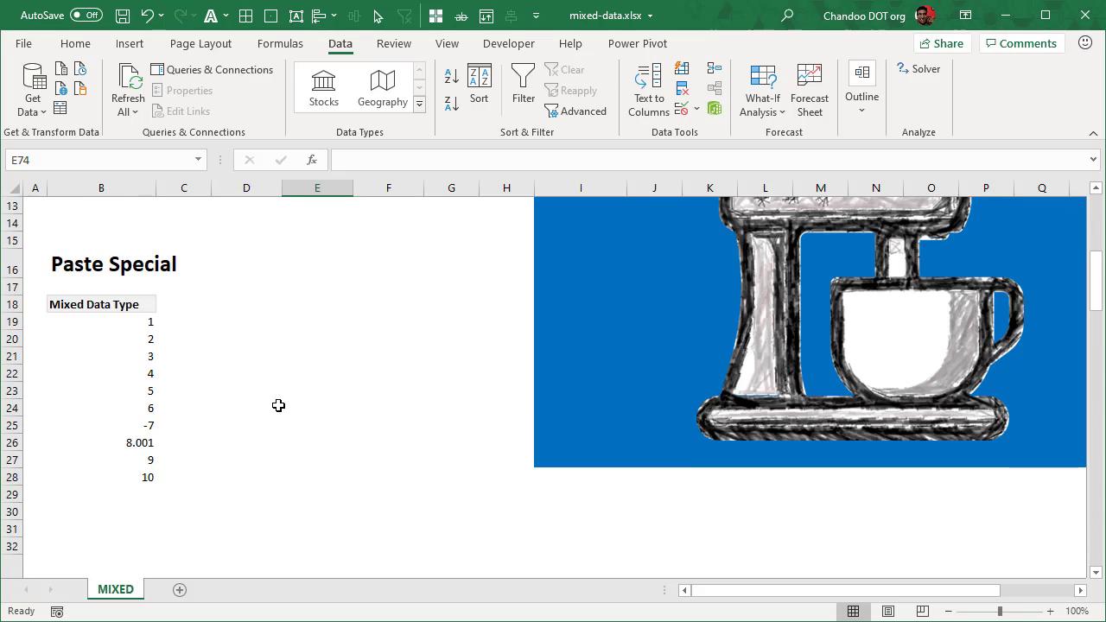
left_click(263, 306)
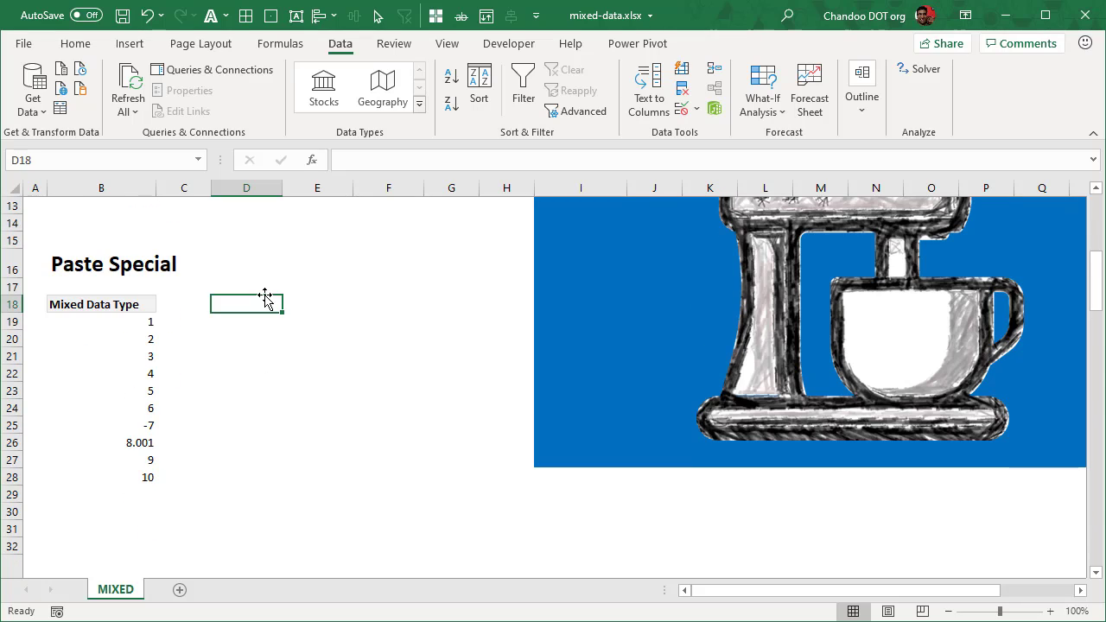
scroll(262, 333, "down", 7)
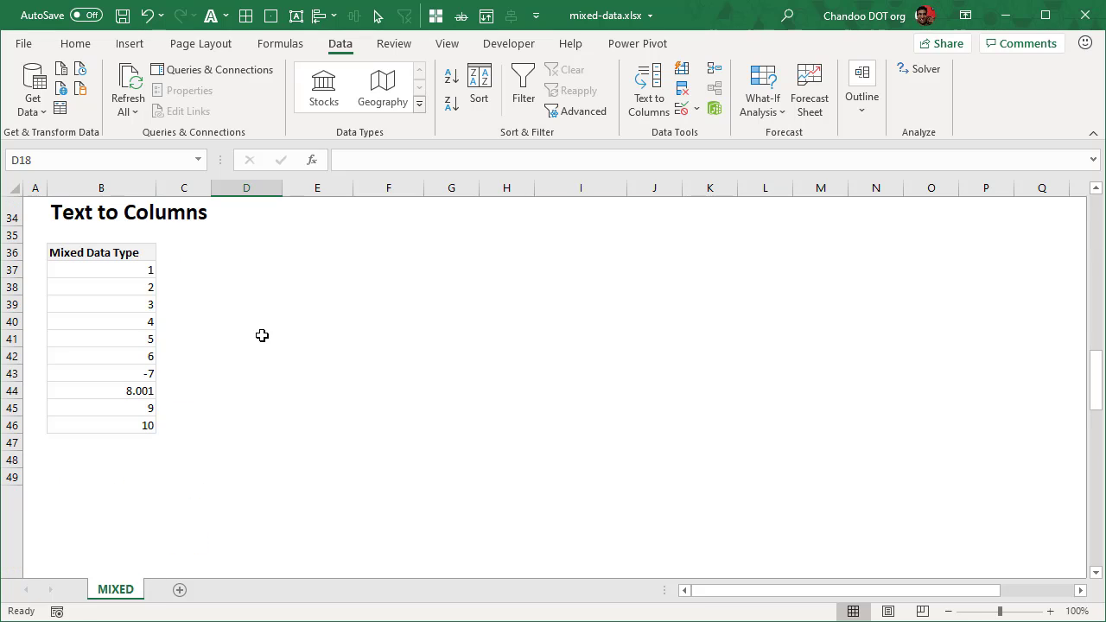
scroll(262, 336, "down", 4)
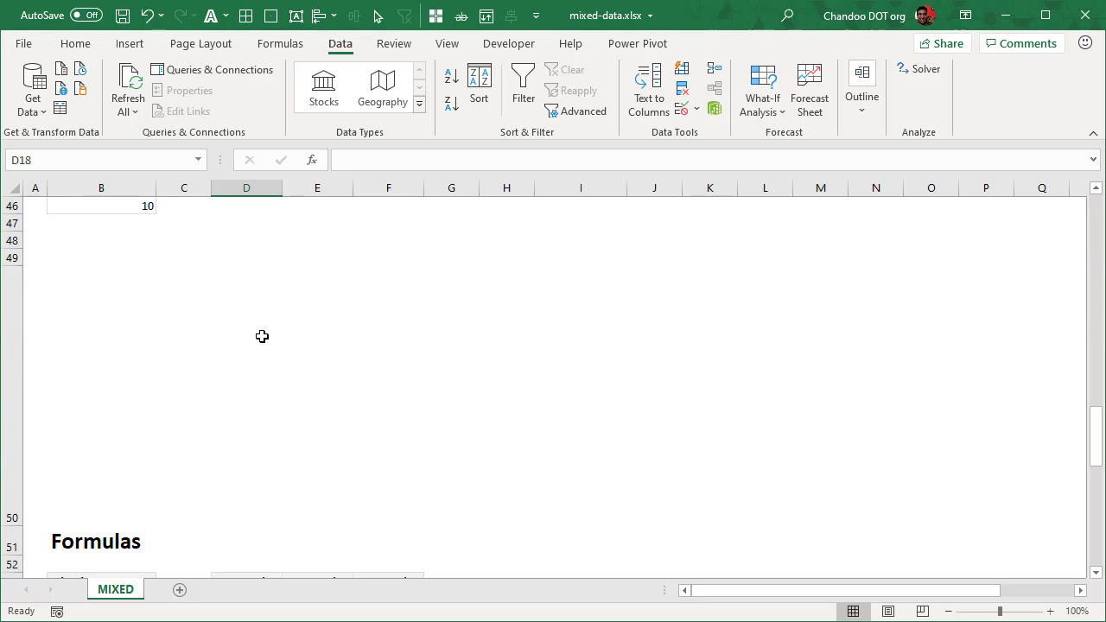
scroll(259, 333, "up", 11)
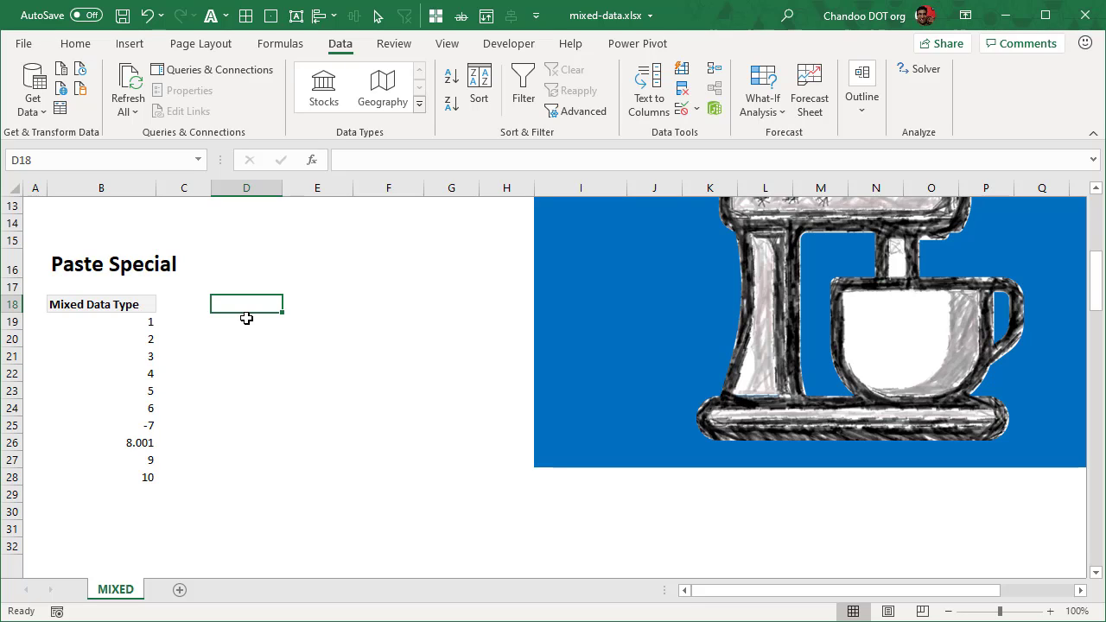
scroll(254, 343, "down", 8)
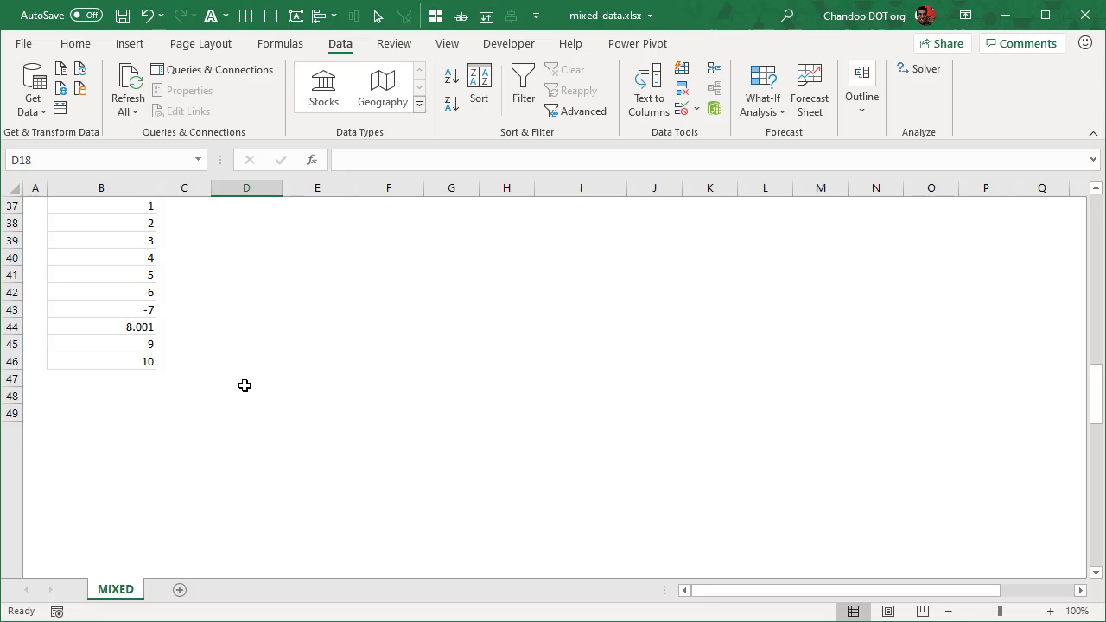
scroll(244, 386, "down", 15)
scroll(244, 387, "up", 8)
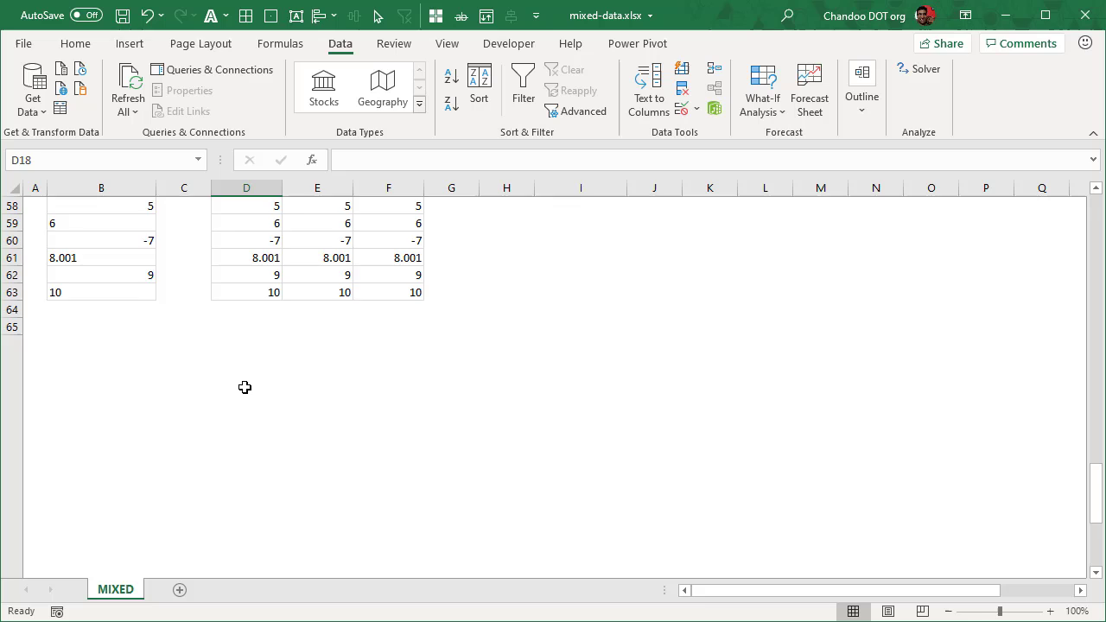
scroll(244, 387, "up", 3)
scroll(246, 386, "down", 2)
scroll(249, 386, "up", 1)
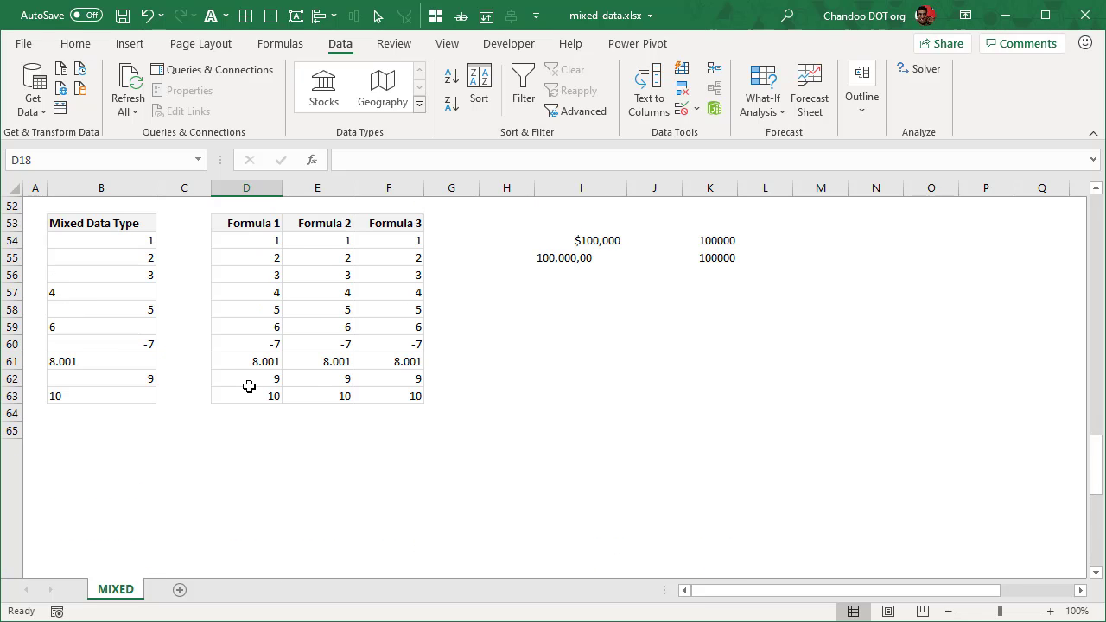
scroll(248, 391, "down", 6)
scroll(249, 391, "up", 1)
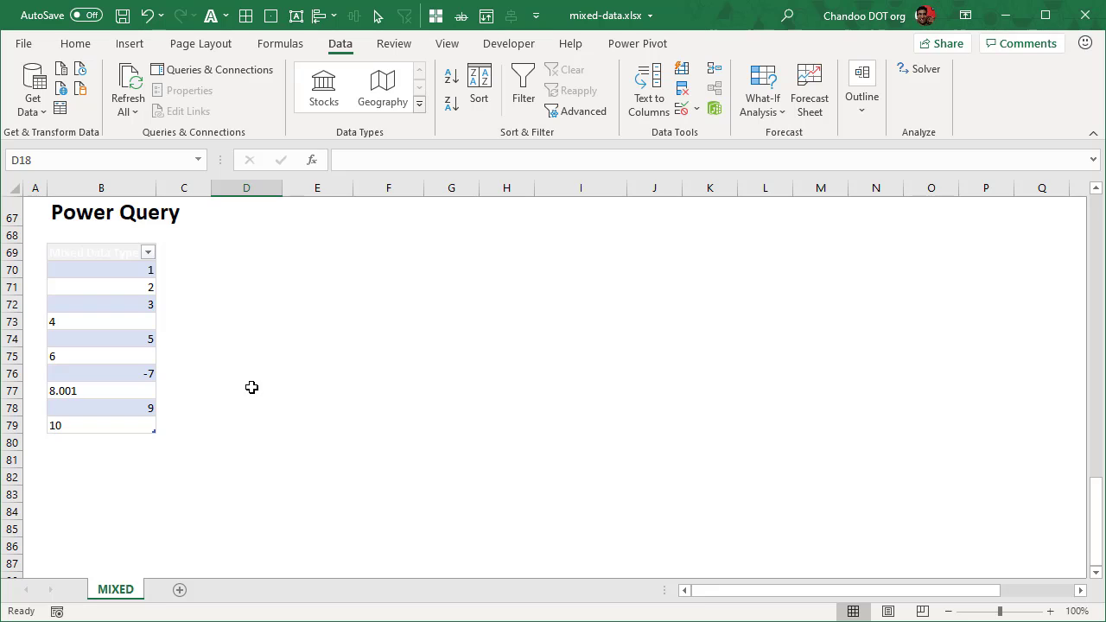
scroll(268, 369, "up", 20)
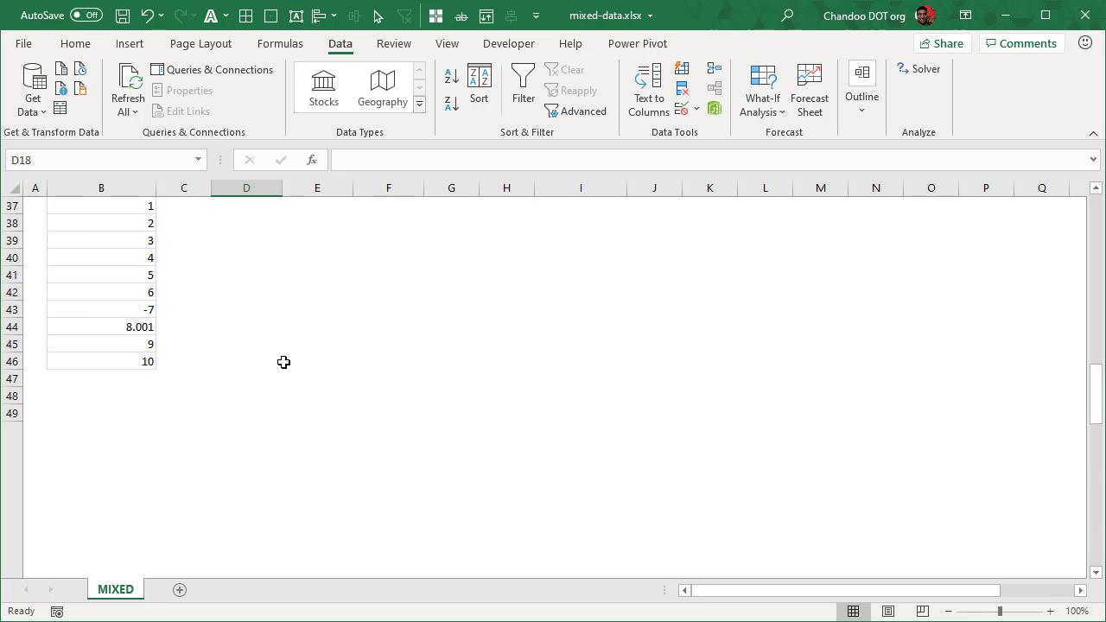